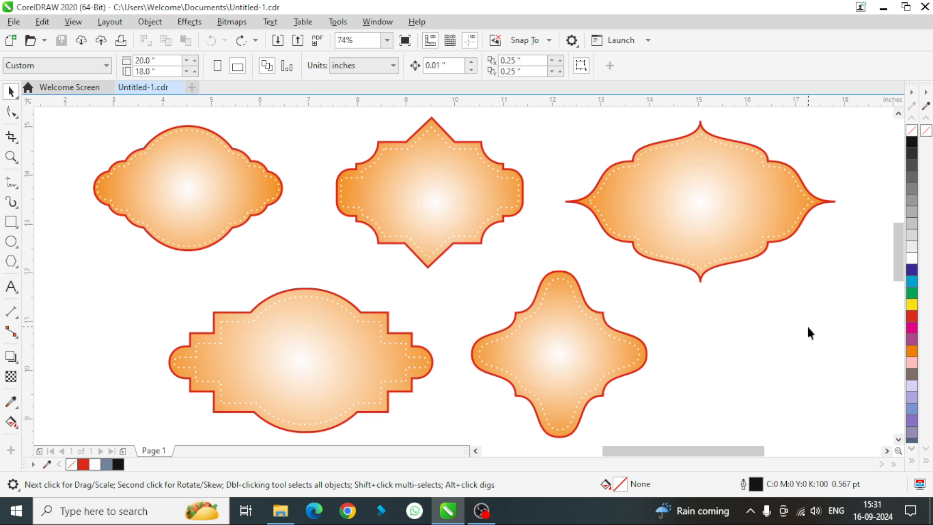
- Delete all the existing label shapes from the page
key(ctrl+a)
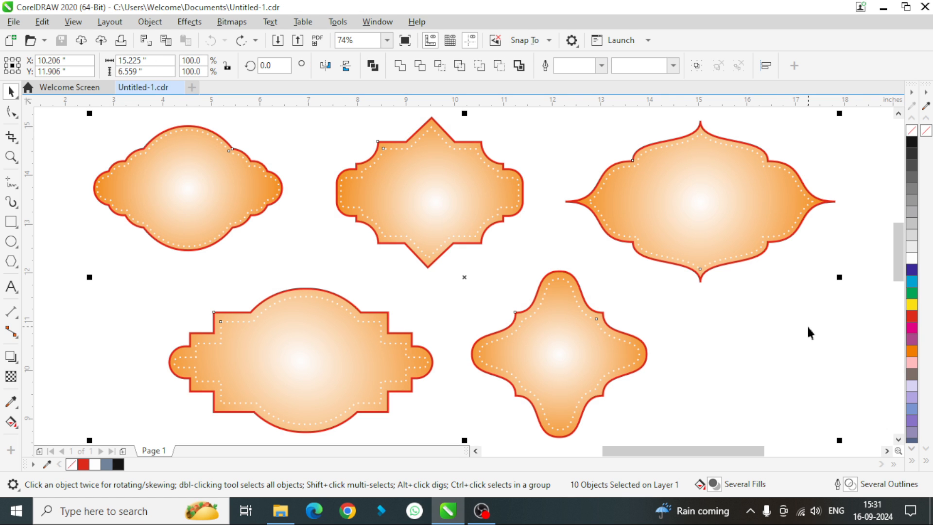
key(Delete)
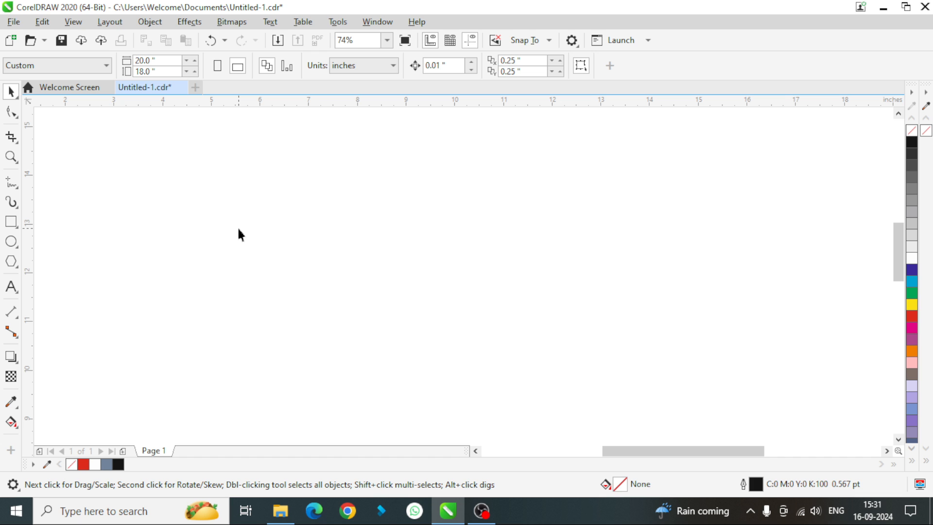
- Draw a rectangle about 4.12 by 2.44 inches, round its corners to about 0.59 inch, and move it toward the page's centre
key(F6)
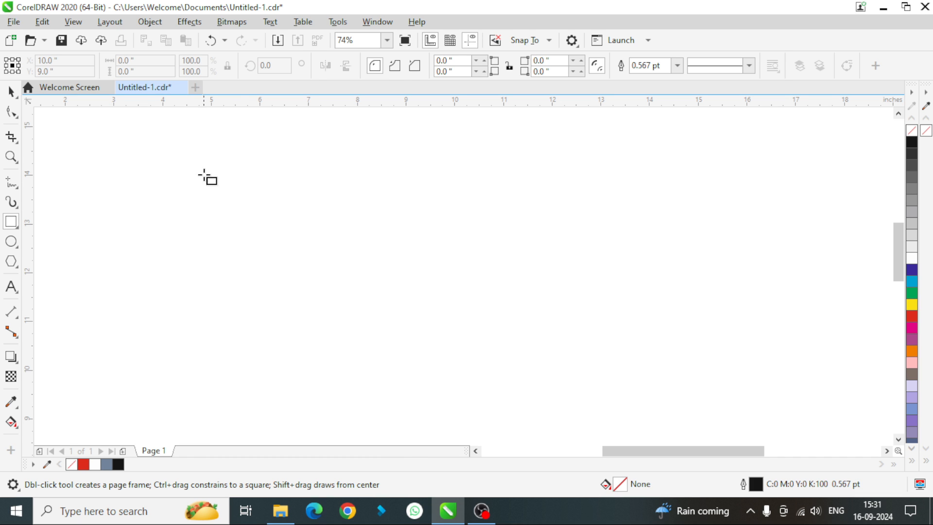
drag(204, 174, 405, 293)
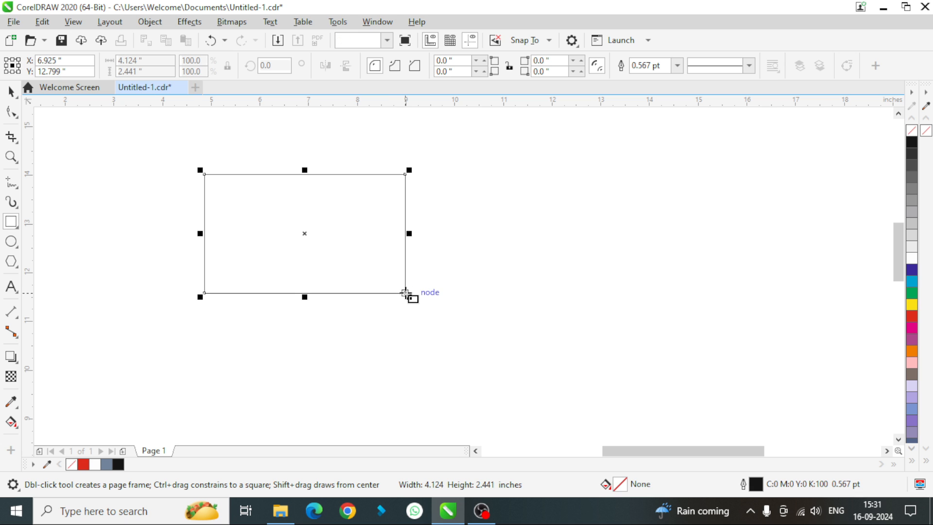
click(12, 115)
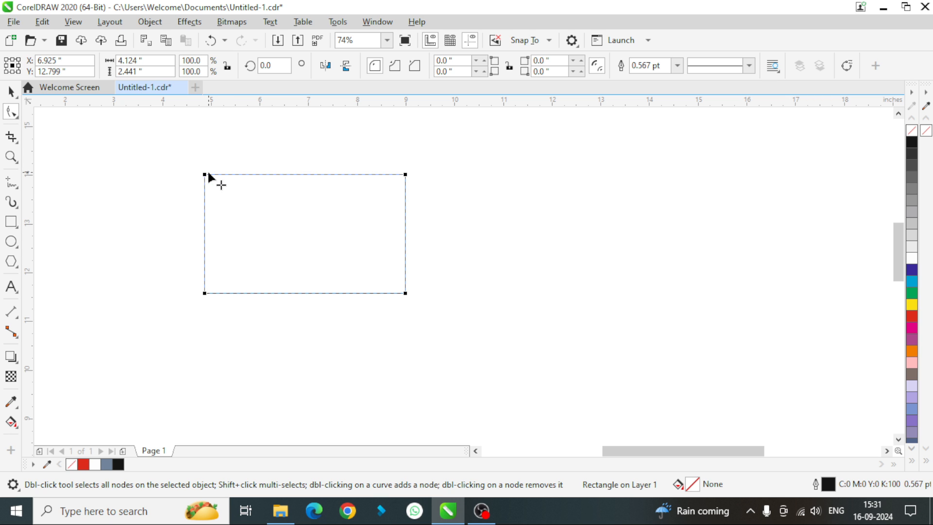
drag(203, 177, 234, 184)
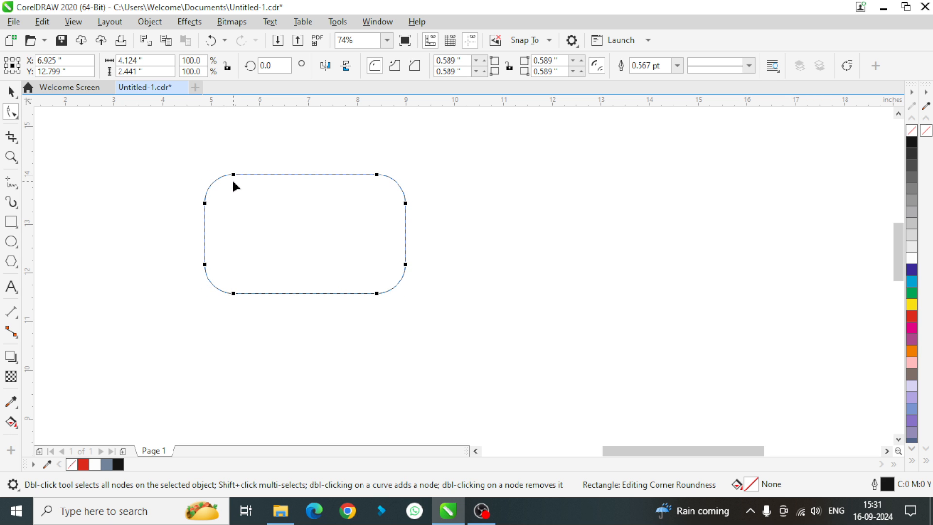
click(11, 97)
drag(303, 203, 492, 194)
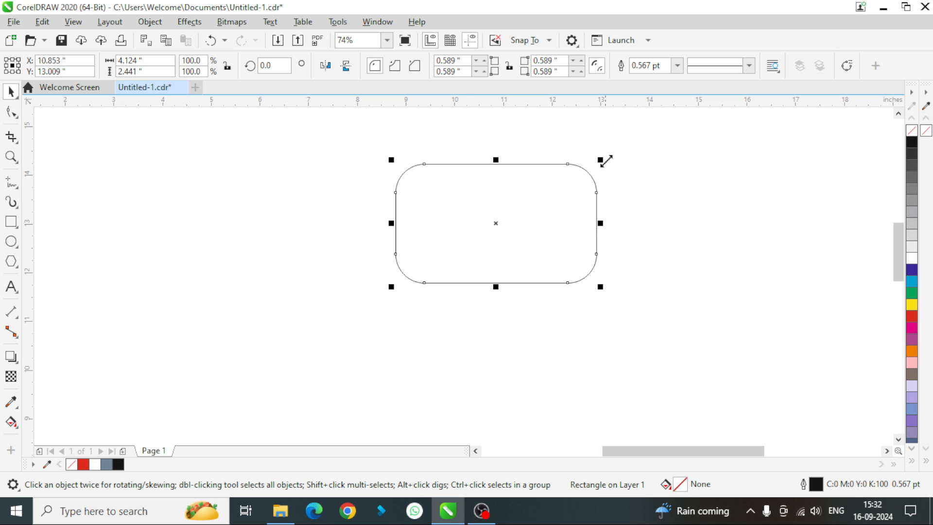
- Make a concentric copy of the rounded rectangle scaled to about 62% and widen it symmetrically to about 5.16 inches
drag(601, 157, 570, 182)
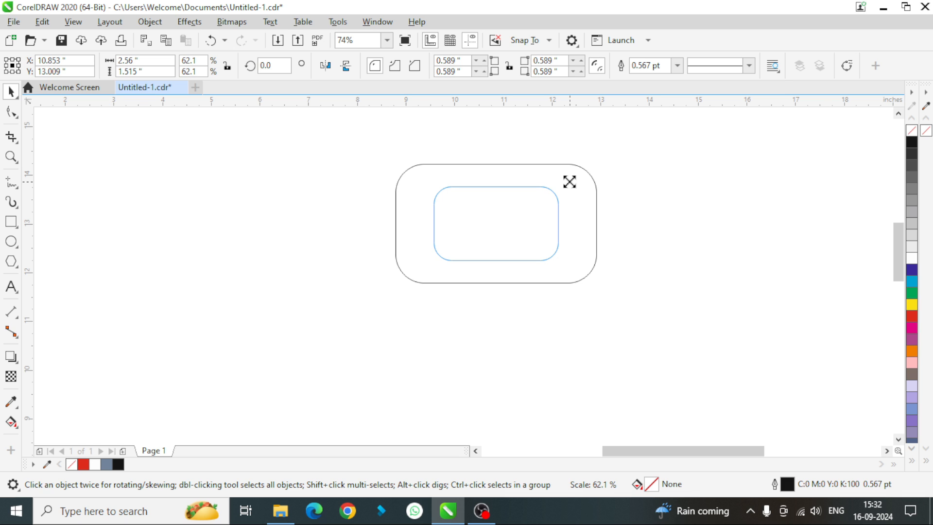
right_click(569, 182)
drag(569, 182, 569, 182)
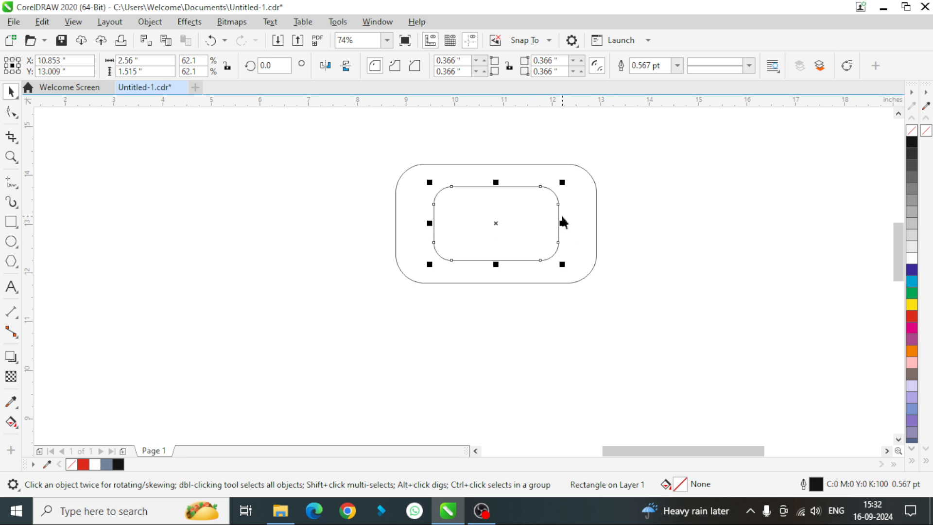
drag(561, 220, 623, 217)
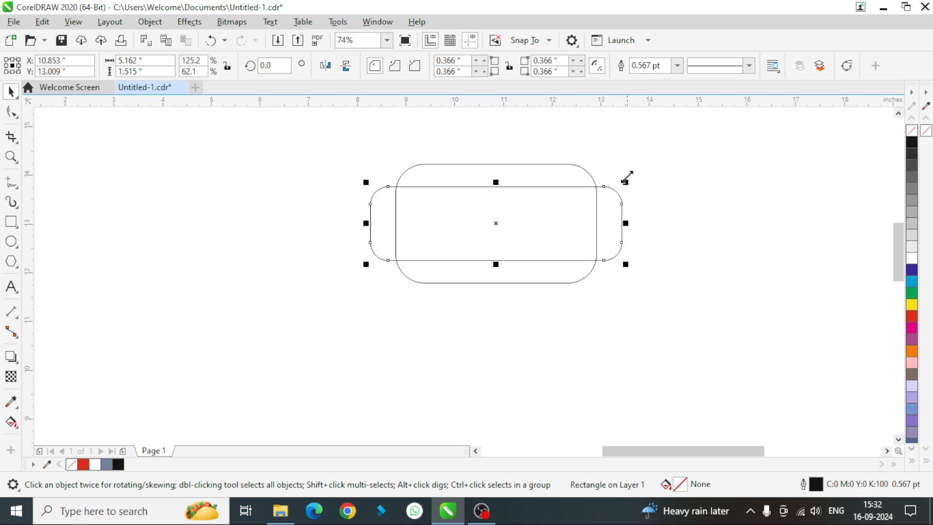
- Make a smaller concentric copy about 0.95 inch high, fully round its ends, and widen it symmetrically to about 6.09 inches
drag(625, 179, 597, 197)
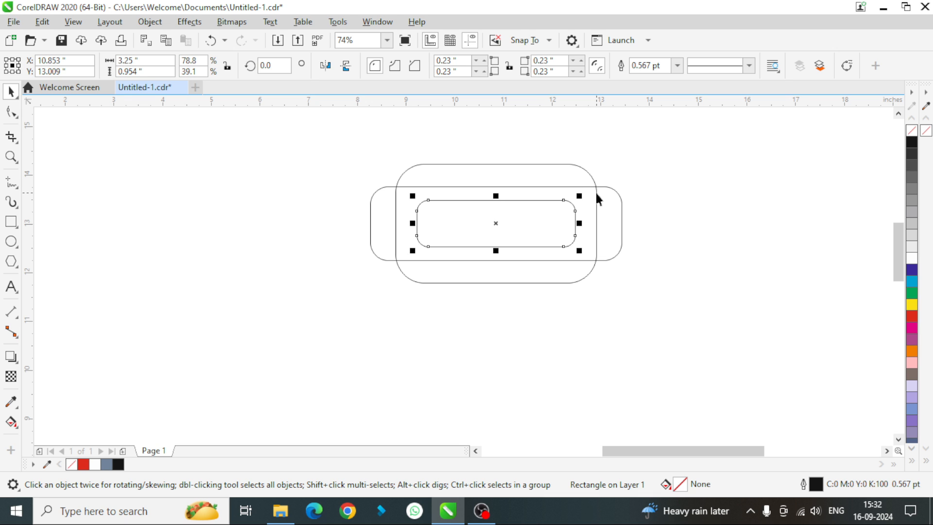
click(11, 113)
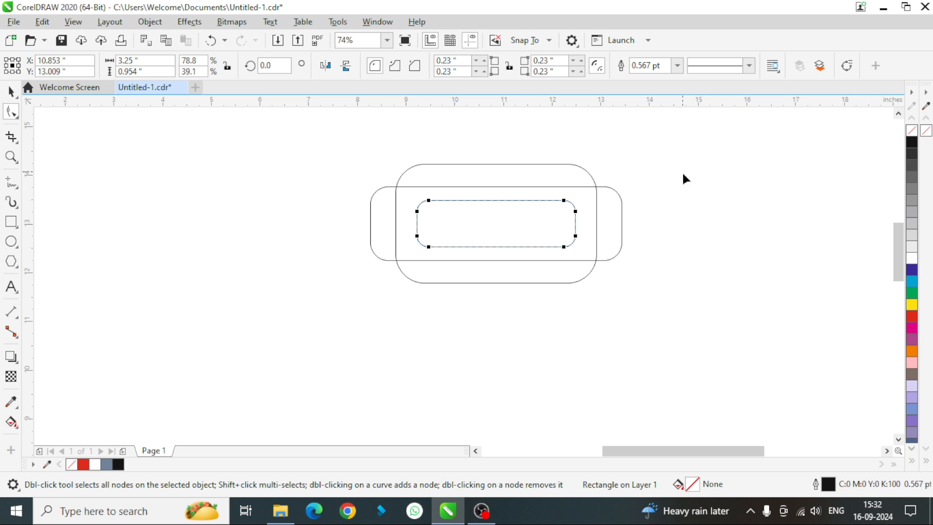
drag(417, 210, 477, 199)
click(11, 92)
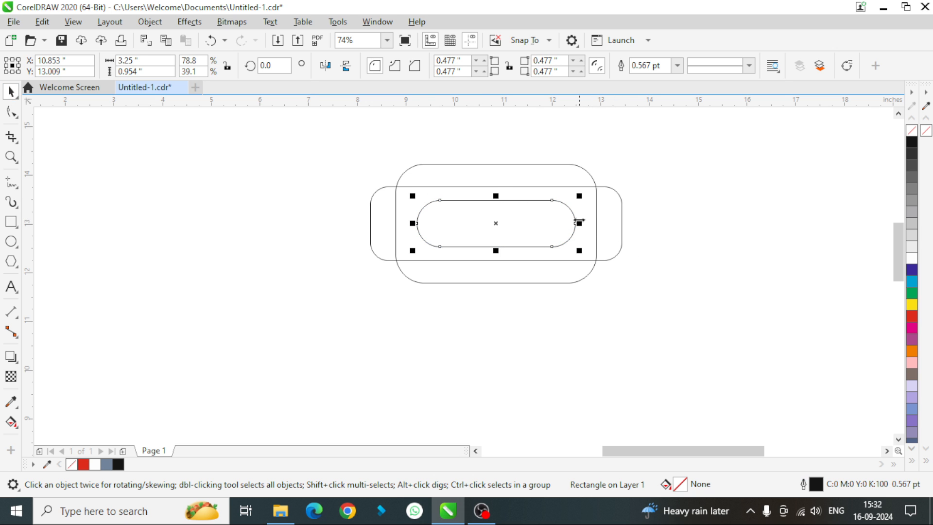
drag(579, 223, 648, 217)
click(713, 273)
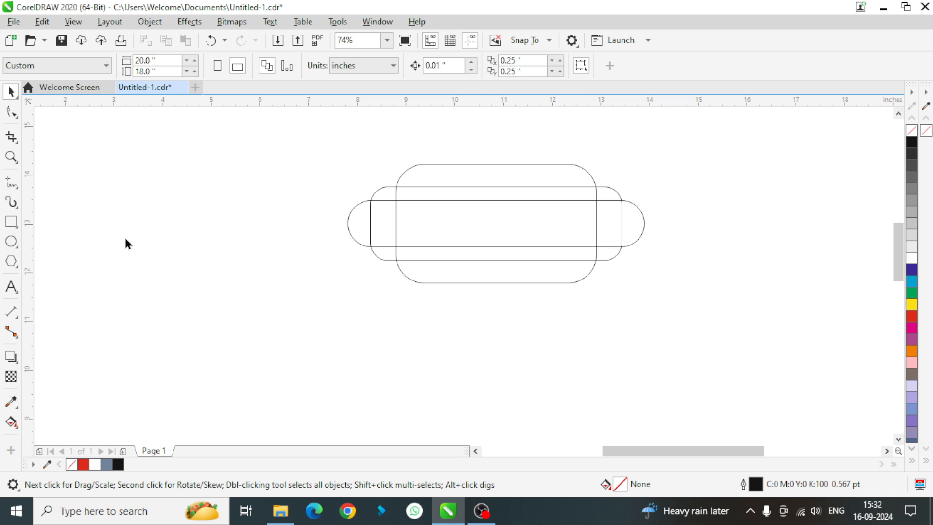
- Draw a near-circular ellipse about 3.4 by 3.45 inches and centre it on the stacked rounded rectangles
key(F7)
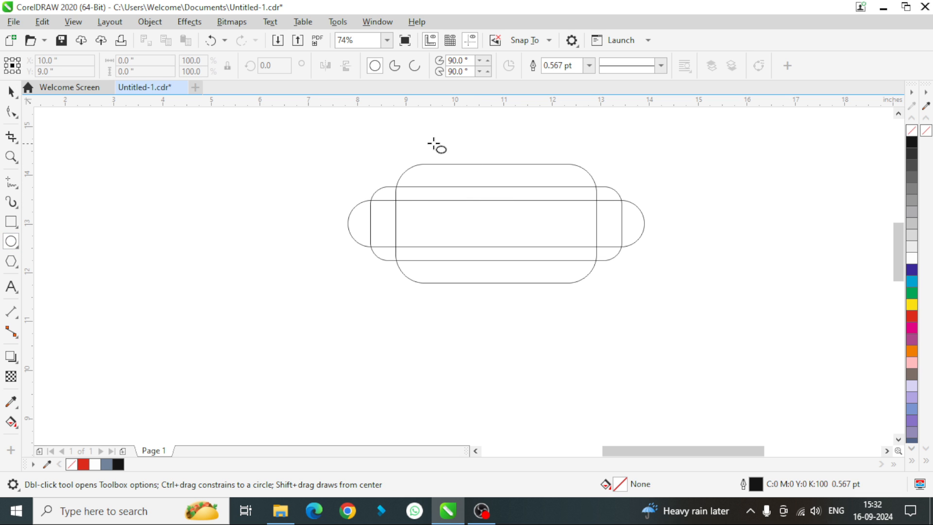
drag(434, 143, 600, 312)
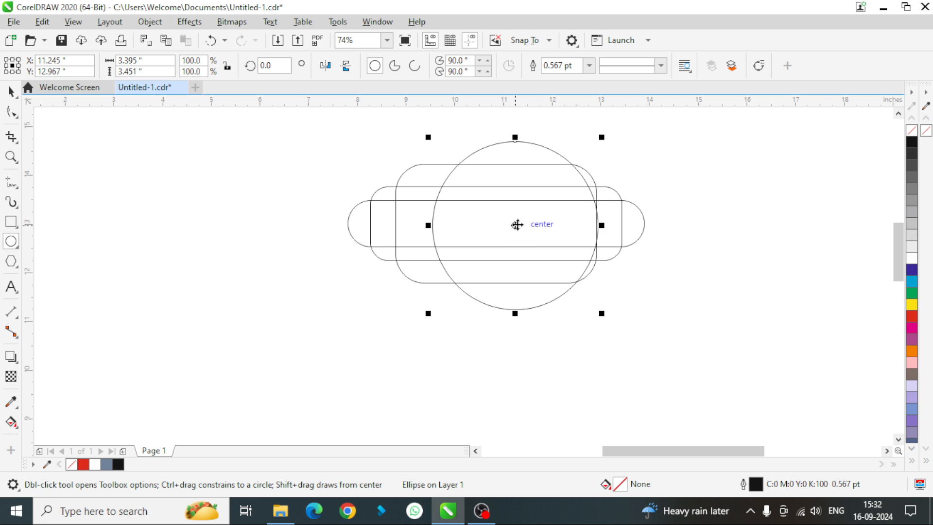
drag(517, 224, 496, 226)
drag(496, 138, 496, 138)
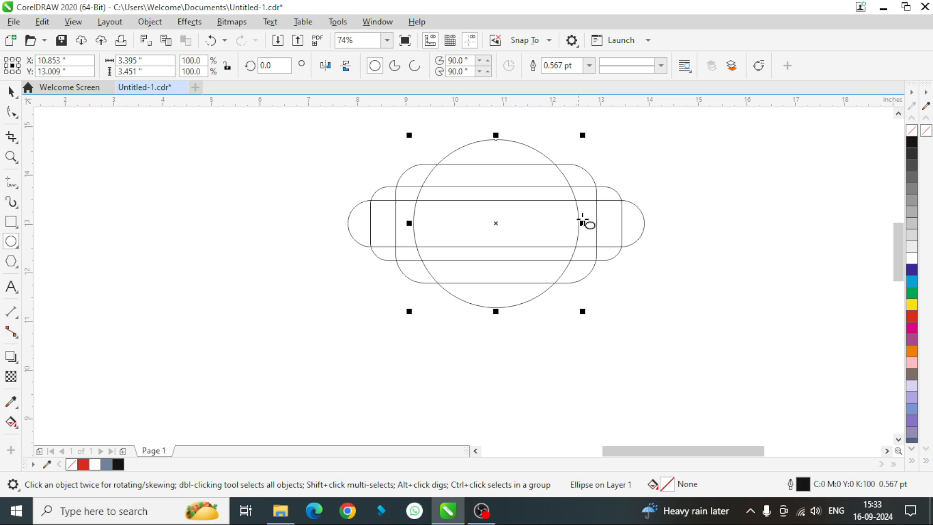
mouse_move(583, 221)
mouse_down()
mouse_move(592, 221)
mouse_move(579, 221)
mouse_up()
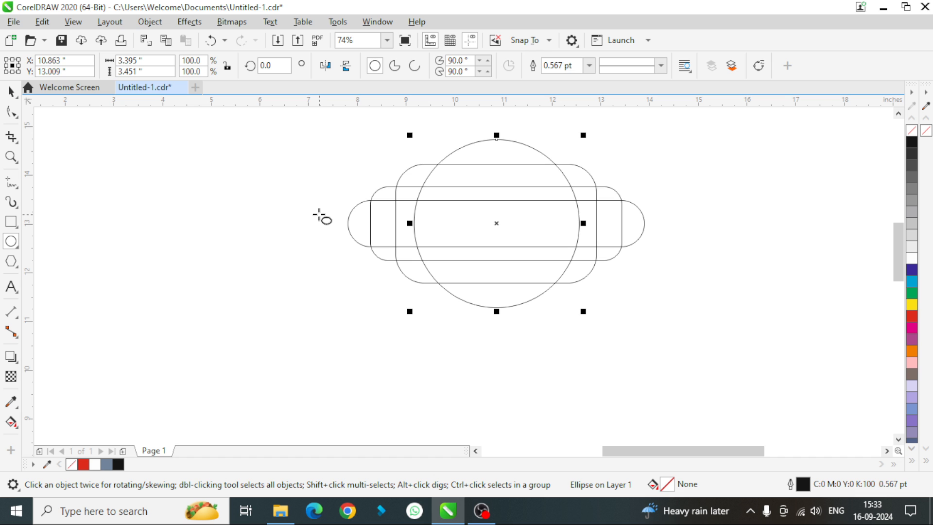
- Weld the ellipse and the three rounded rectangles into one shape and move it toward the page's upper left
click(11, 91)
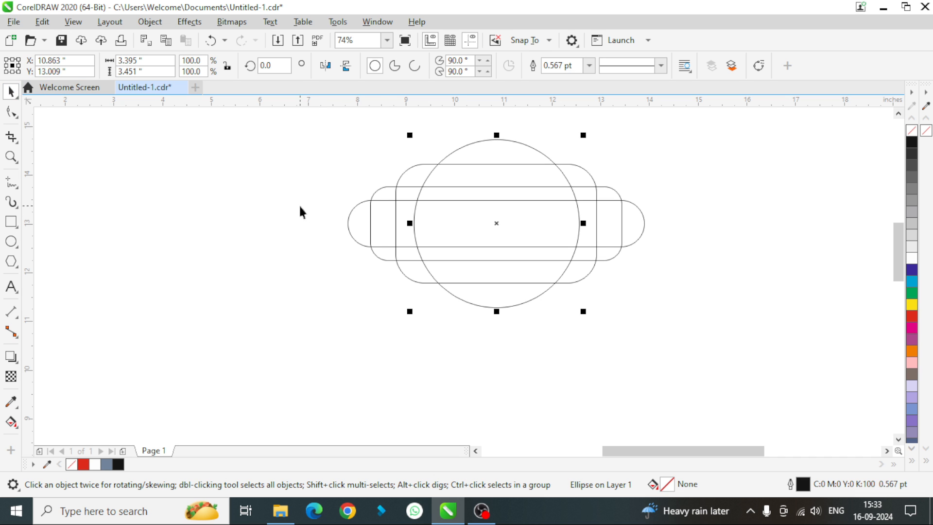
drag(722, 380, 264, 127)
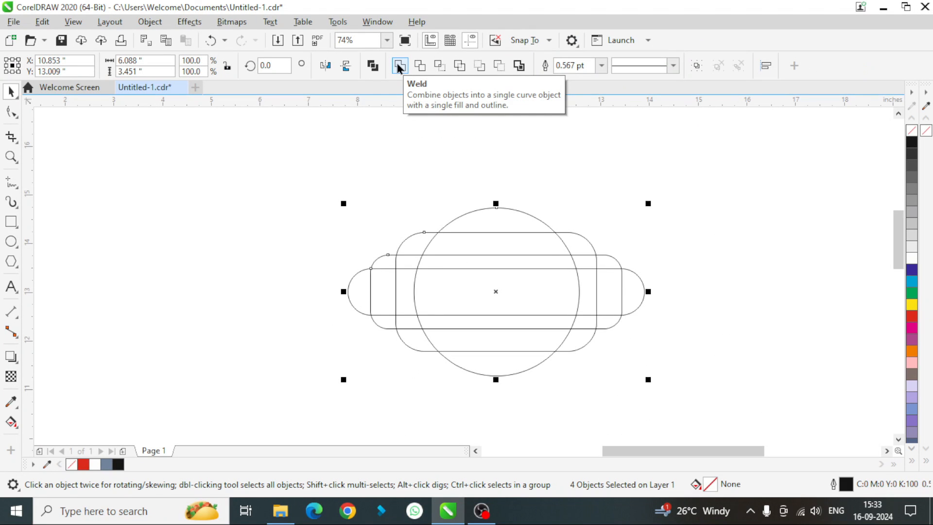
click(398, 64)
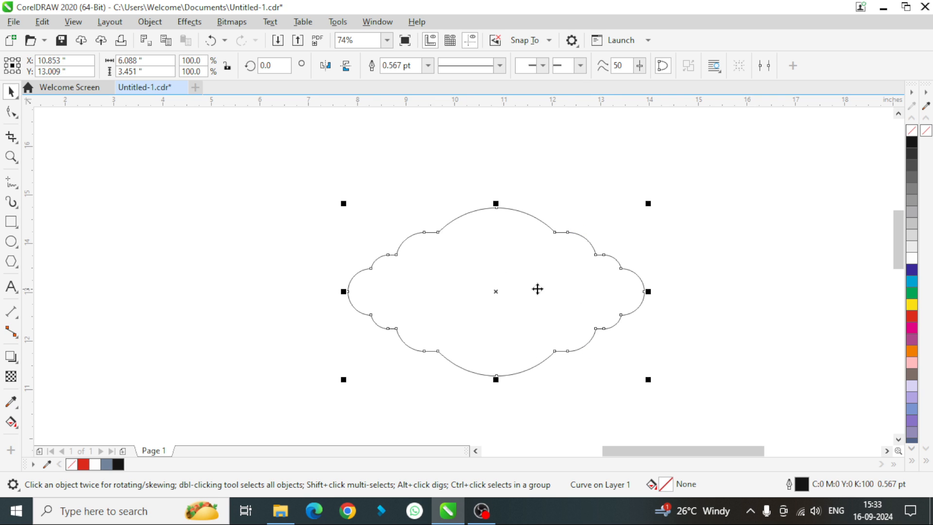
drag(532, 271, 340, 190)
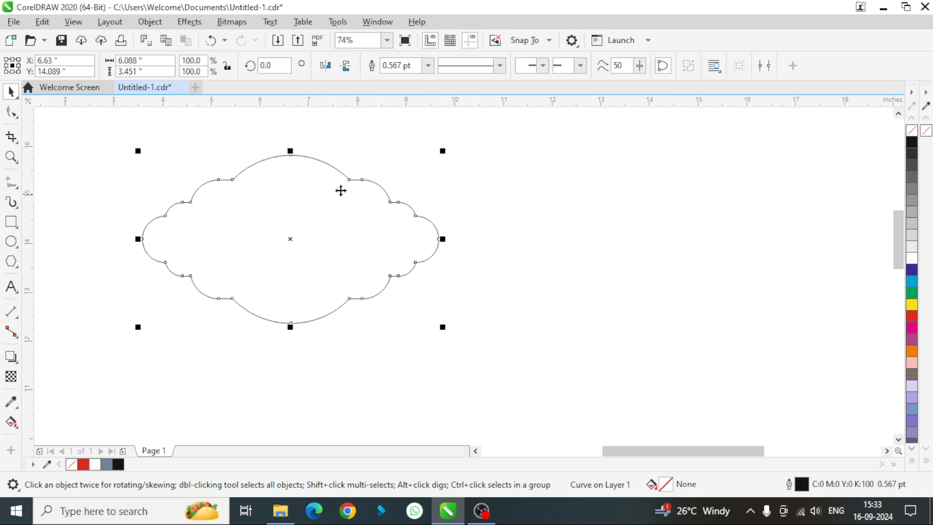
- Give the welded label shape a 3.0 pt red outline and shift it slightly to the right
click(428, 65)
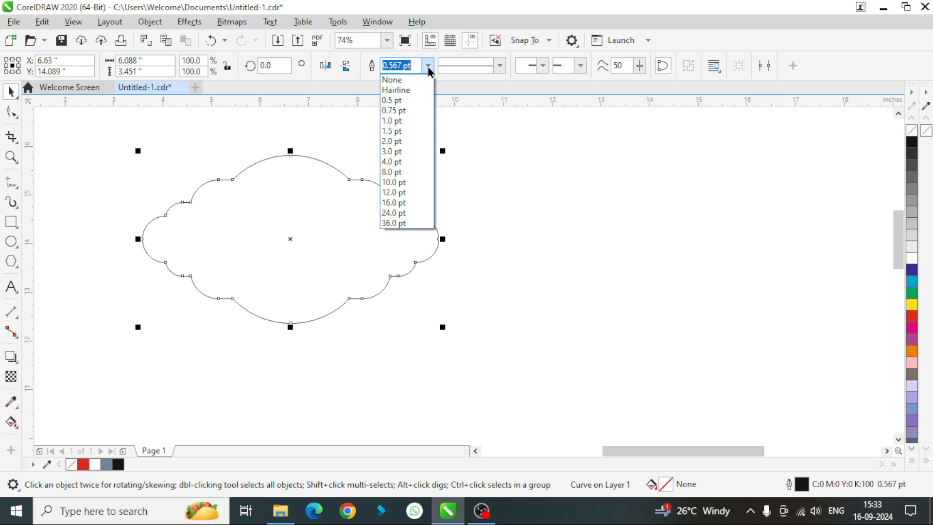
click(399, 156)
drag(304, 187, 377, 186)
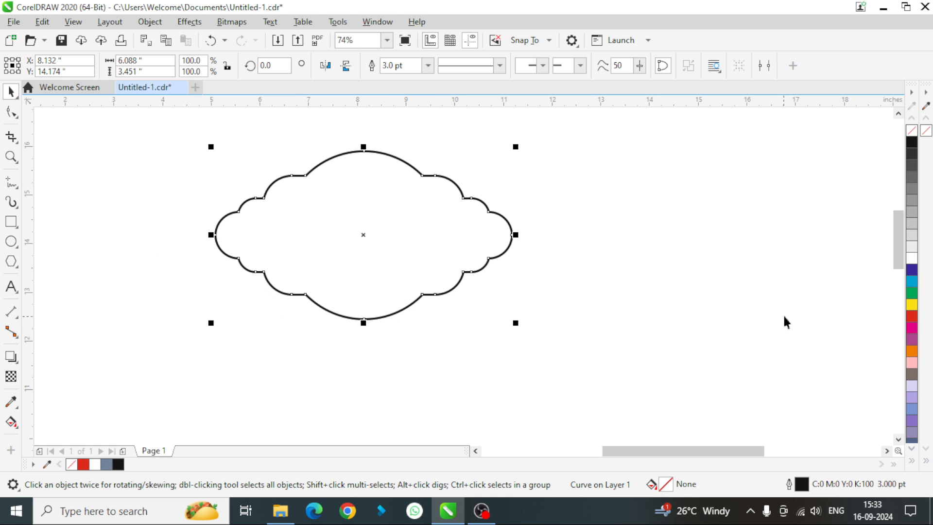
right_click(913, 316)
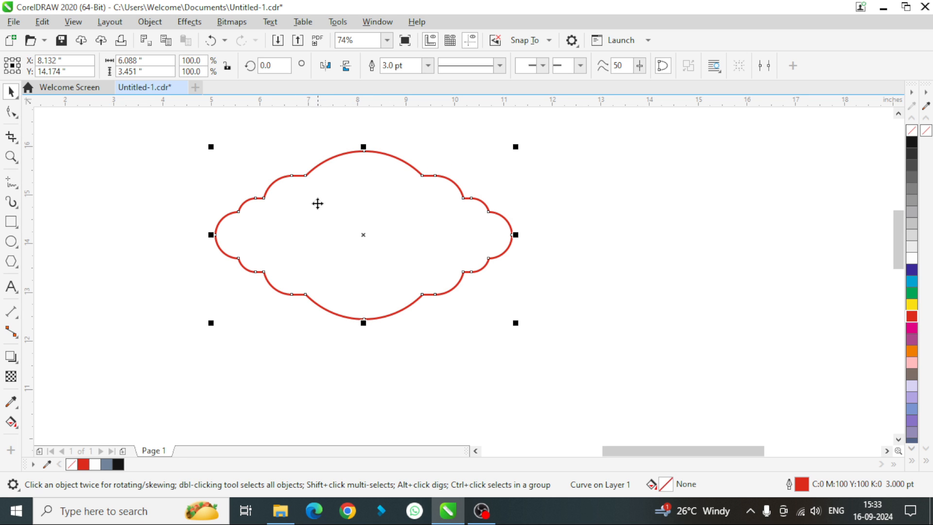
- Add a one-step inside contour about 0.17 inch from the red outline and break the contour apart
click(18, 366)
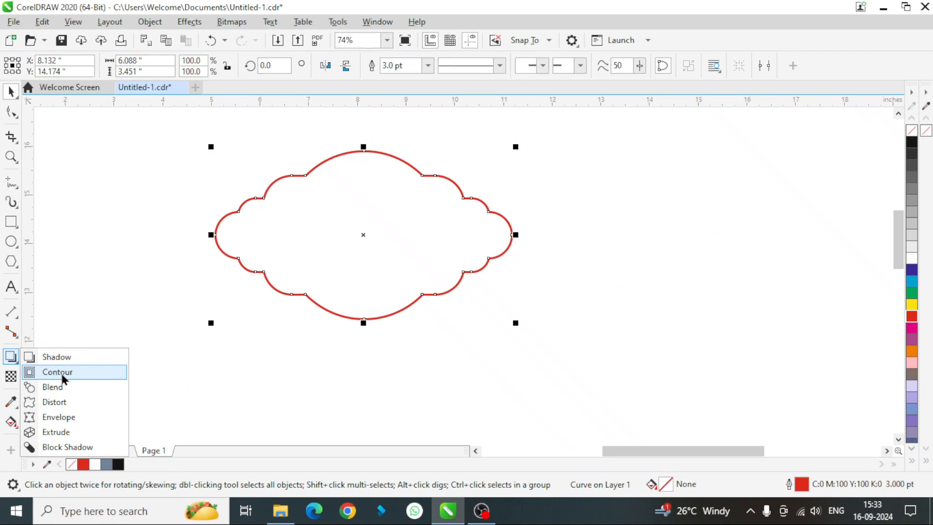
click(126, 391)
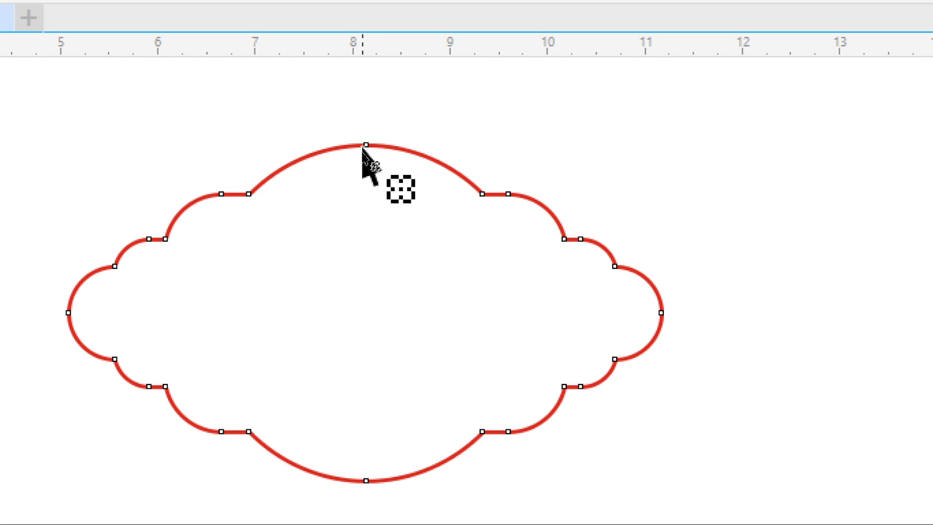
mouse_move(363, 148)
mouse_down()
mouse_move(363, 177)
mouse_move(363, 166)
mouse_up()
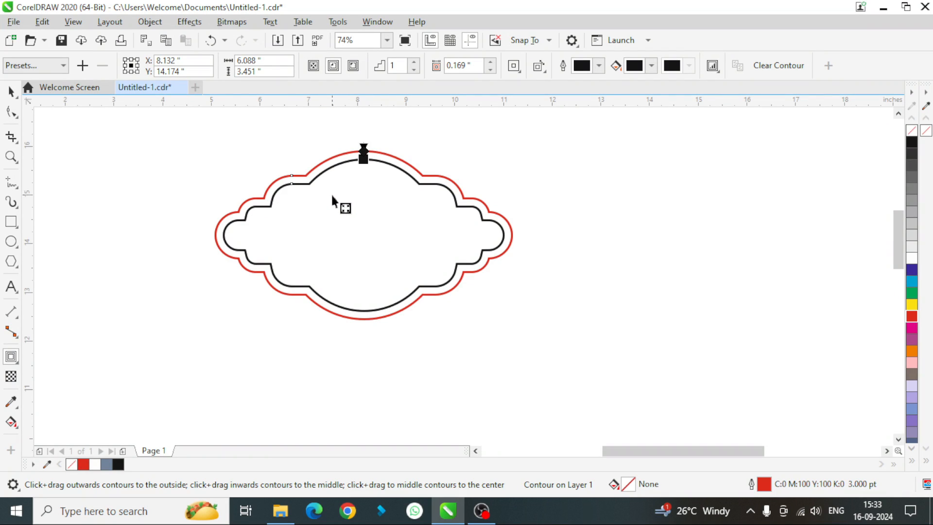
click(10, 91)
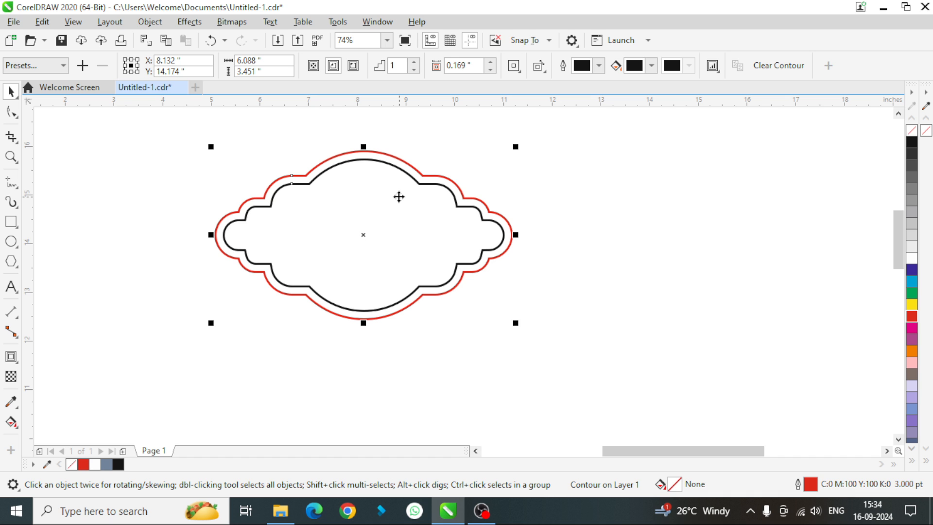
key(ctrl+k)
click(567, 173)
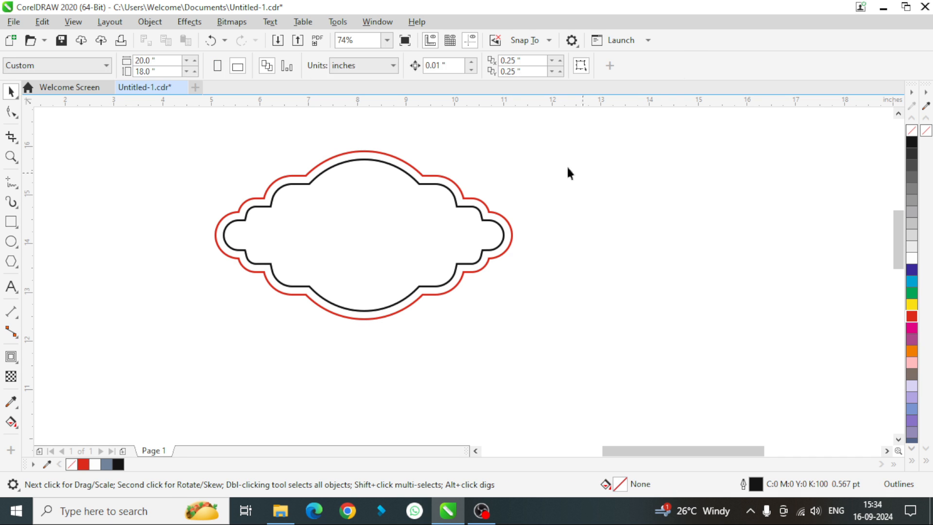
- Give the inner contour a 2.0 pt dotted outline and enlarge it slightly from its centre toward the red border
click(373, 160)
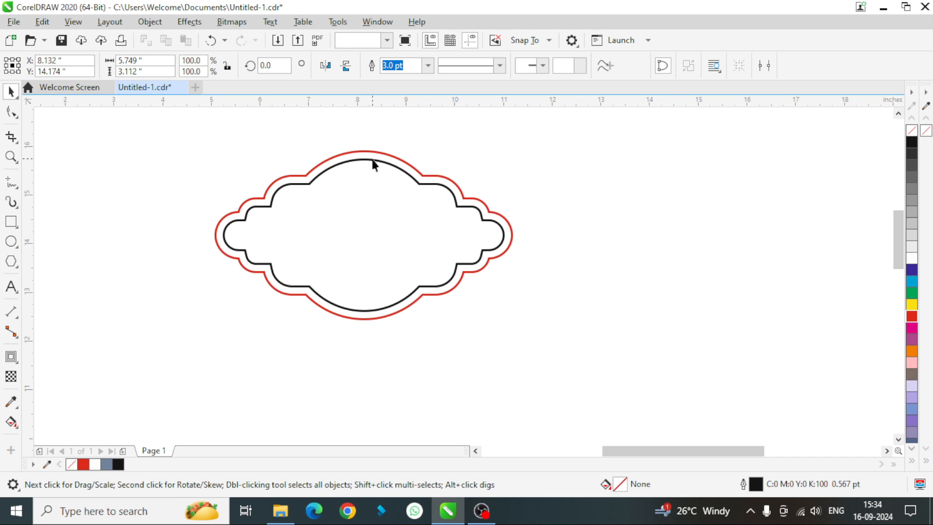
click(428, 65)
click(393, 140)
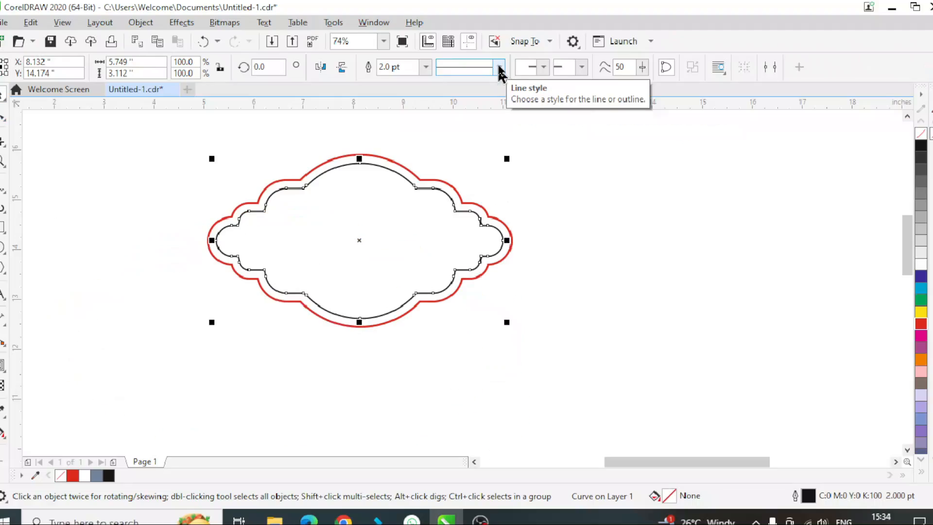
click(500, 66)
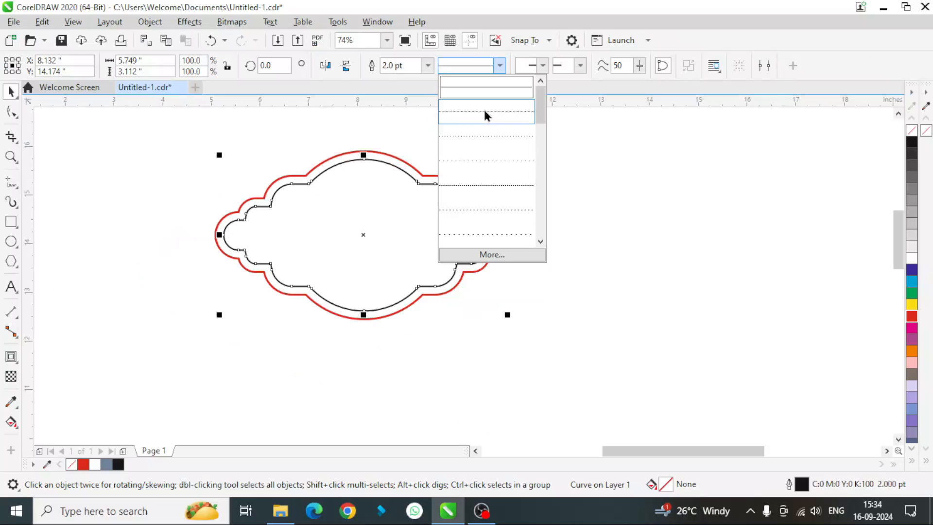
click(485, 114)
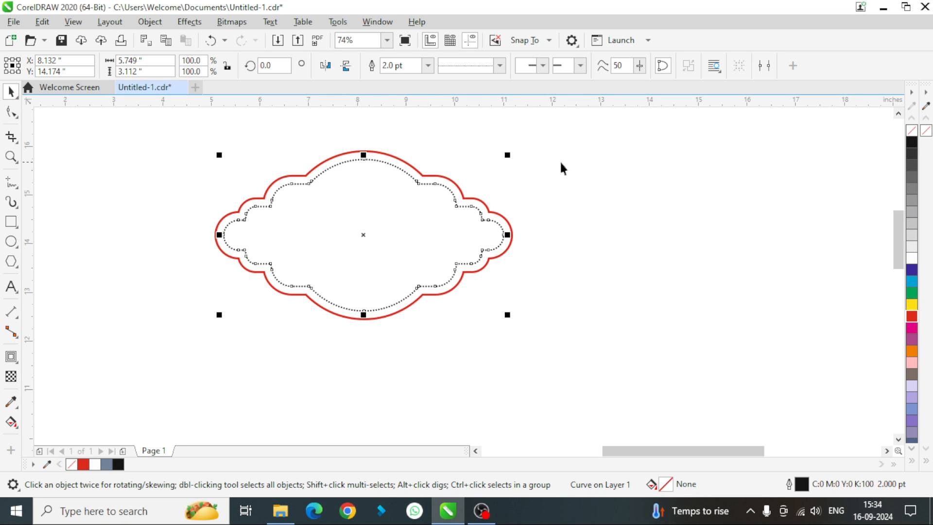
drag(508, 156, 517, 151)
click(531, 193)
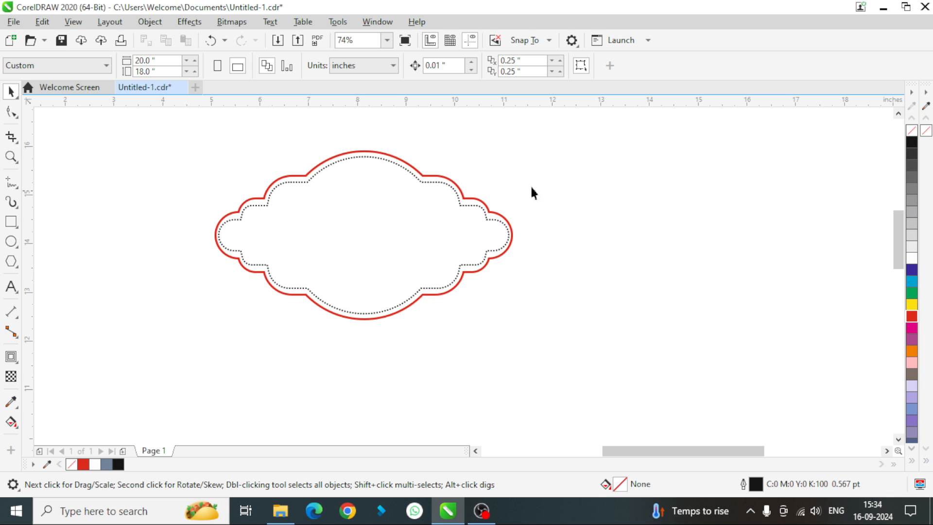
- Apply a linear fountain fill to the red-outlined label shape, running diagonally from white near its centre to orange beyond its lower-right edge
click(429, 180)
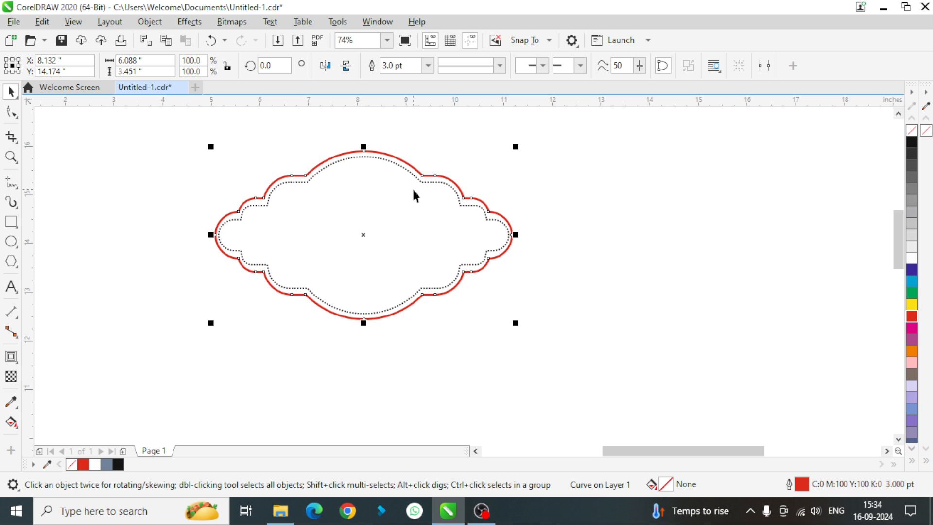
key(g)
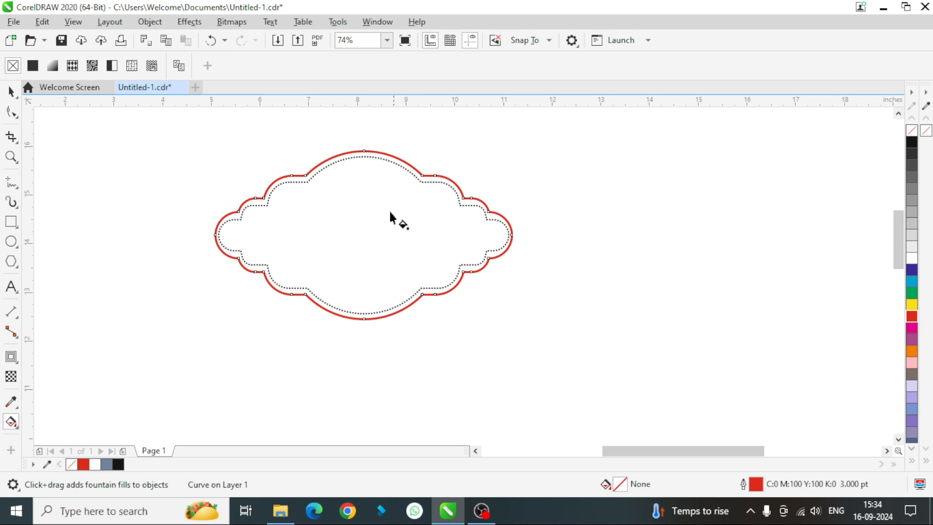
drag(348, 210, 478, 334)
drag(484, 340, 482, 335)
drag(347, 210, 360, 221)
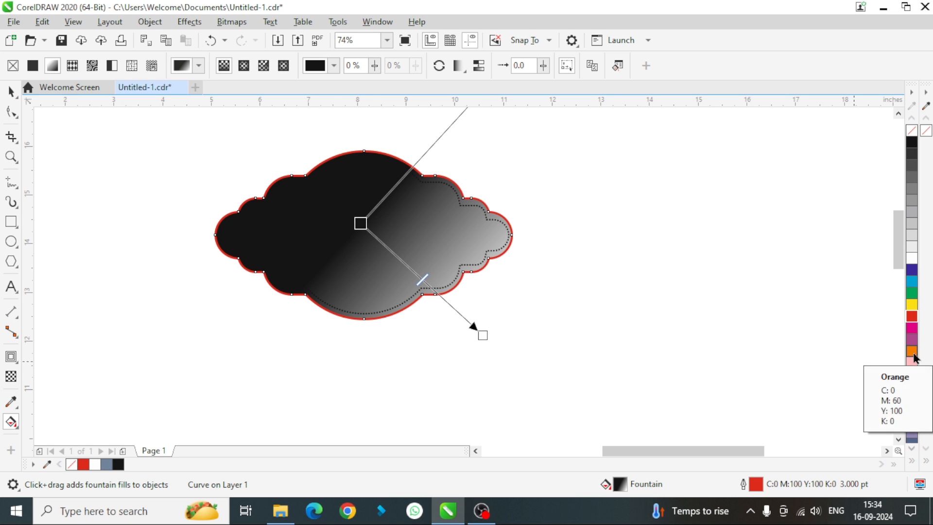
drag(913, 354, 483, 337)
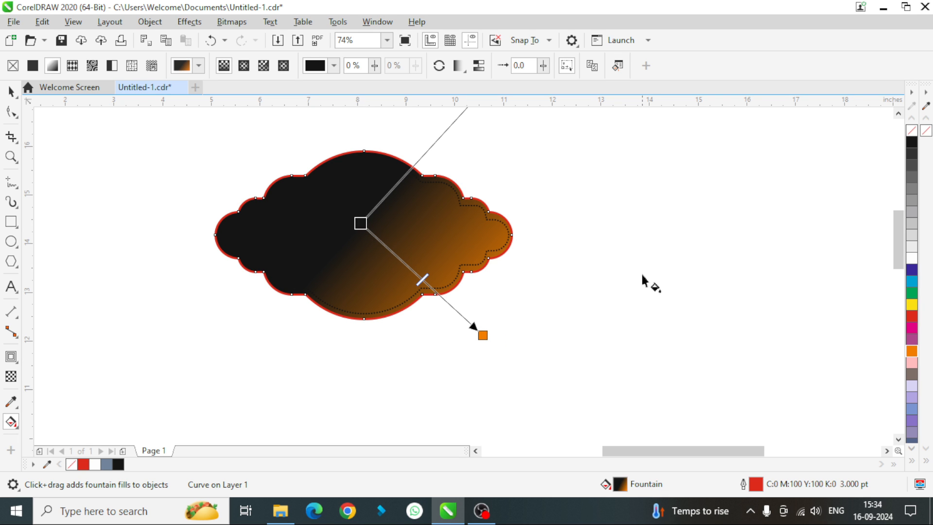
drag(915, 261, 360, 224)
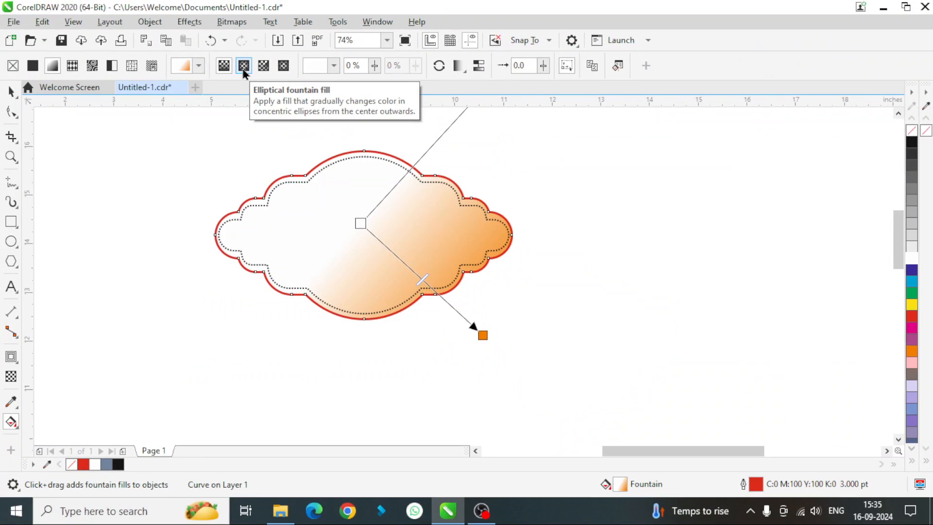
- Change the label's fill to an elliptical fountain fill, centre it on the shape and extend its radius beyond the side lobes
click(244, 66)
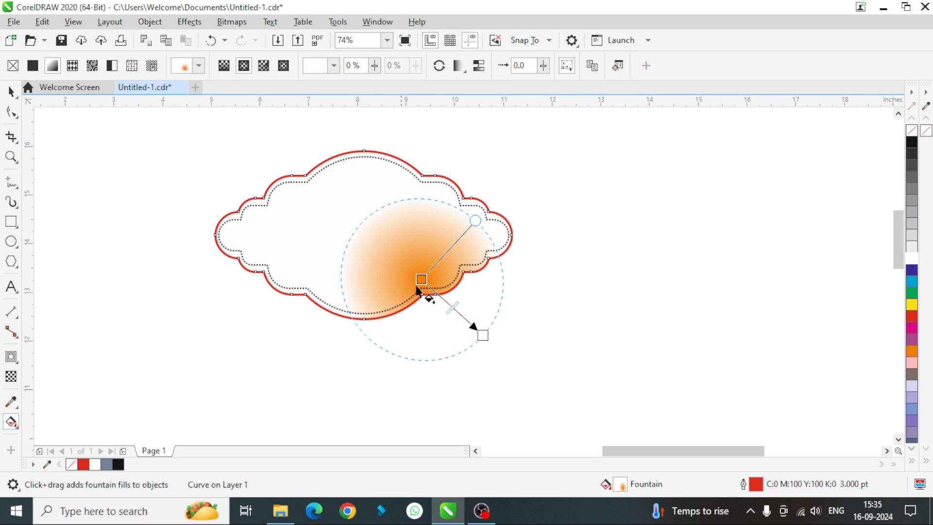
drag(421, 278, 363, 235)
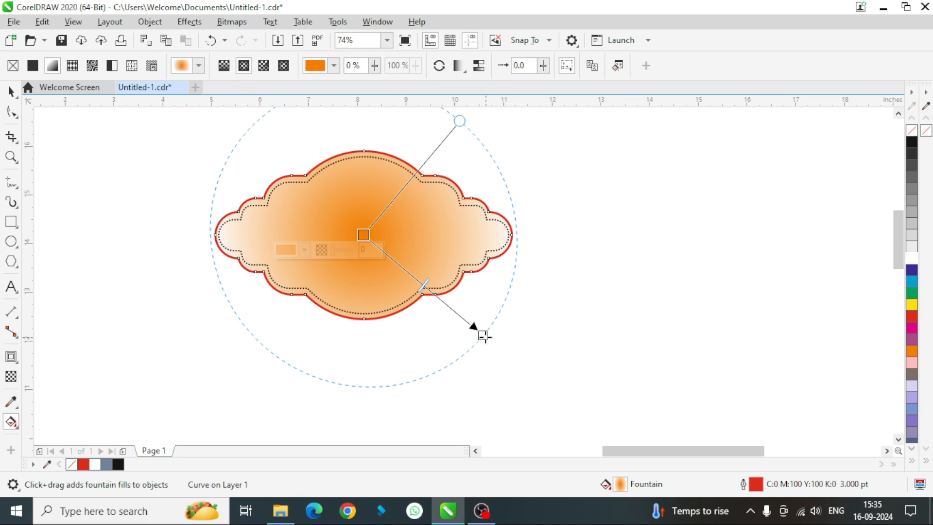
drag(483, 335, 502, 346)
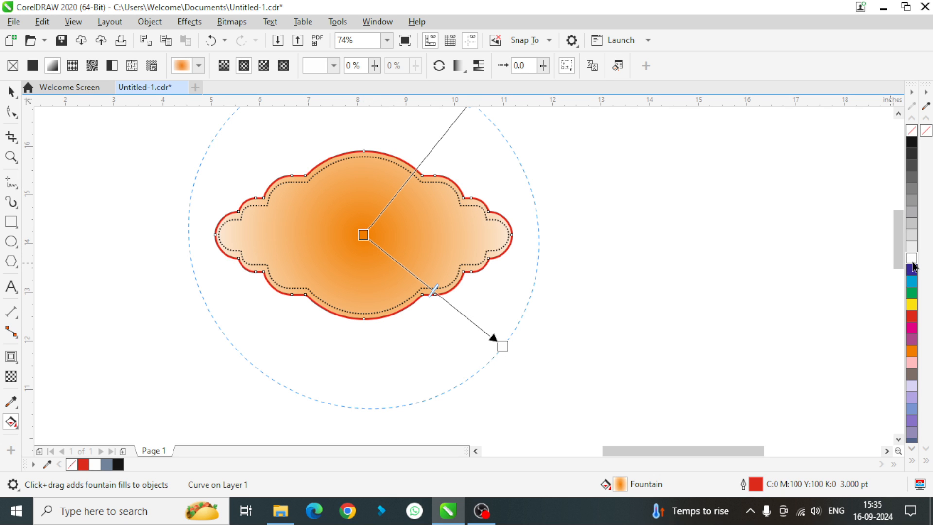
- Make the elliptical fill white at the centre and orange at the outer end, and widen its radius slightly
drag(726, 234, 363, 235)
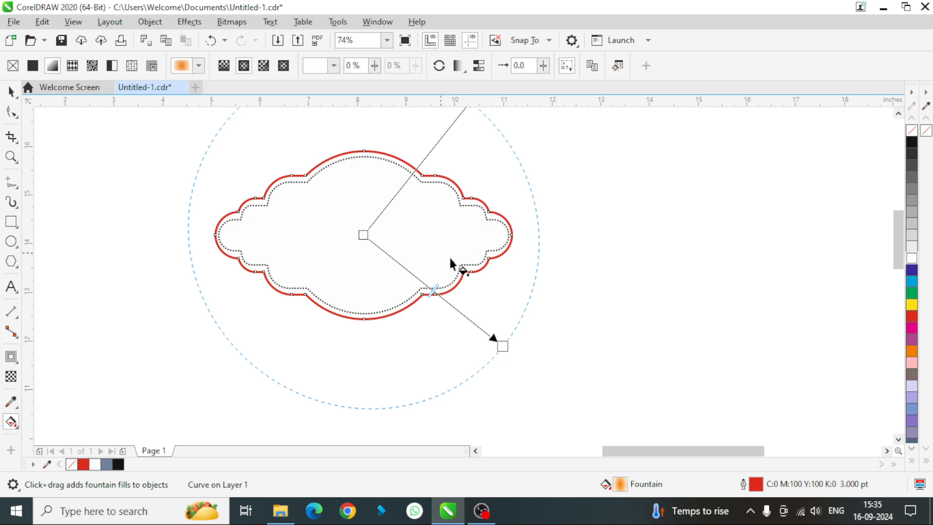
drag(912, 358, 502, 346)
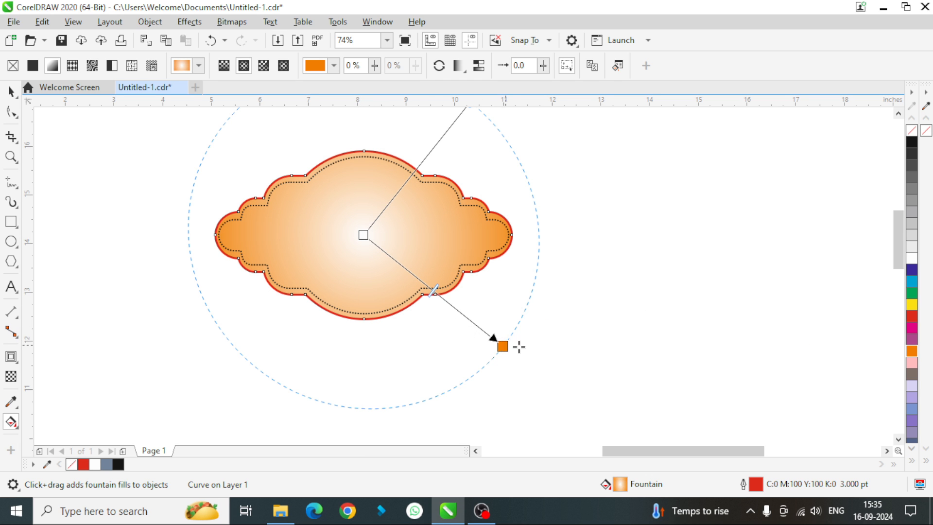
drag(503, 346, 525, 343)
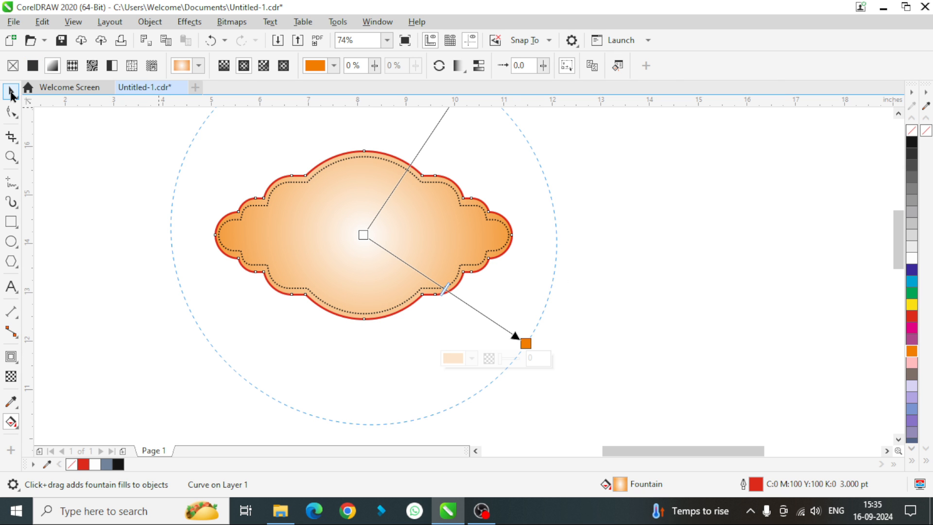
click(11, 92)
click(677, 215)
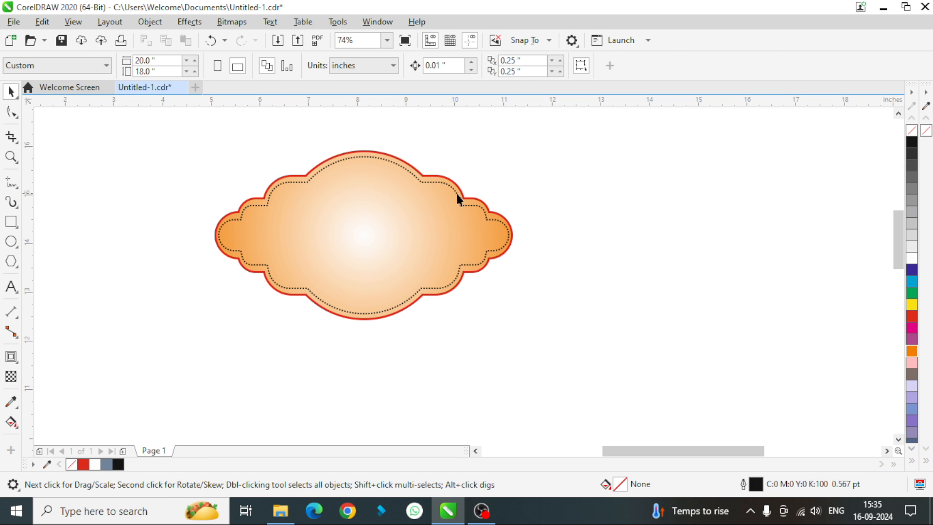
- Change the dotted inner contour's outline colour to white
click(431, 184)
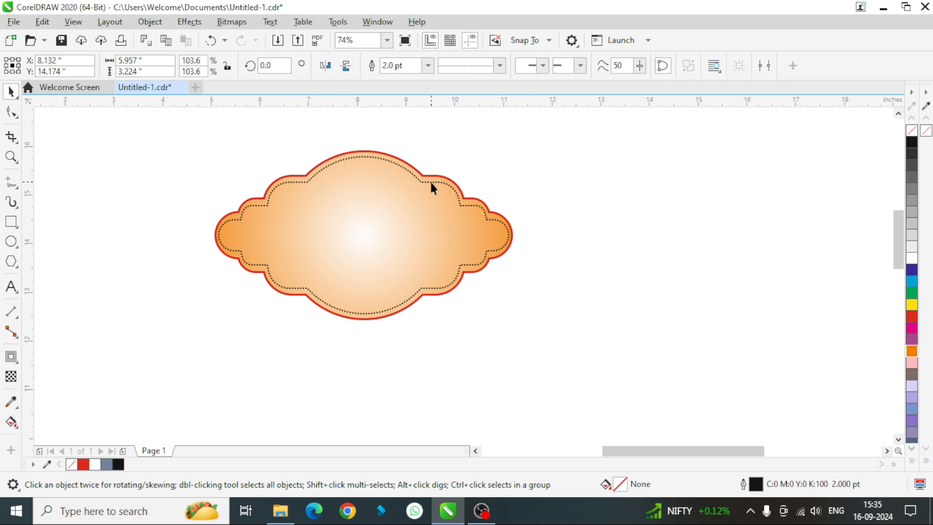
right_click(912, 261)
click(700, 221)
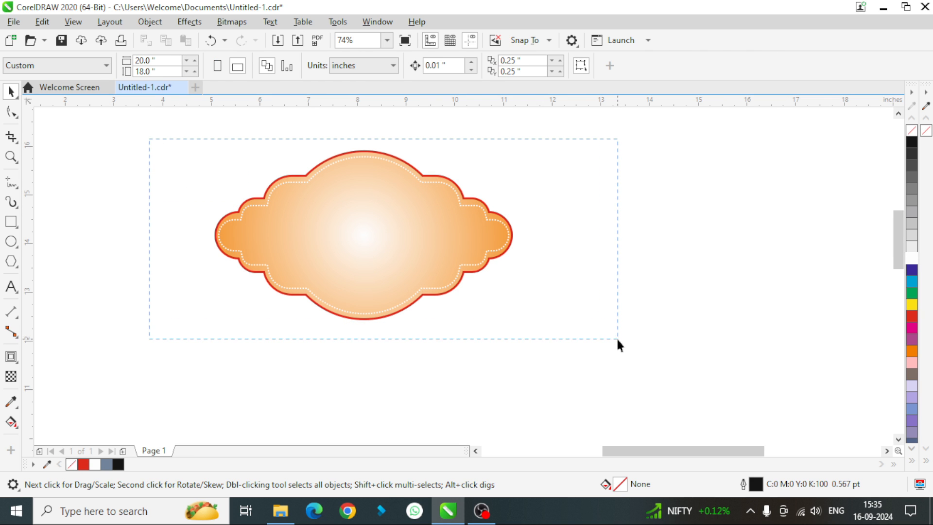
- Group the label shape with its dotted contour, scale the group down and move it toward the page's upper left
drag(617, 339, 617, 339)
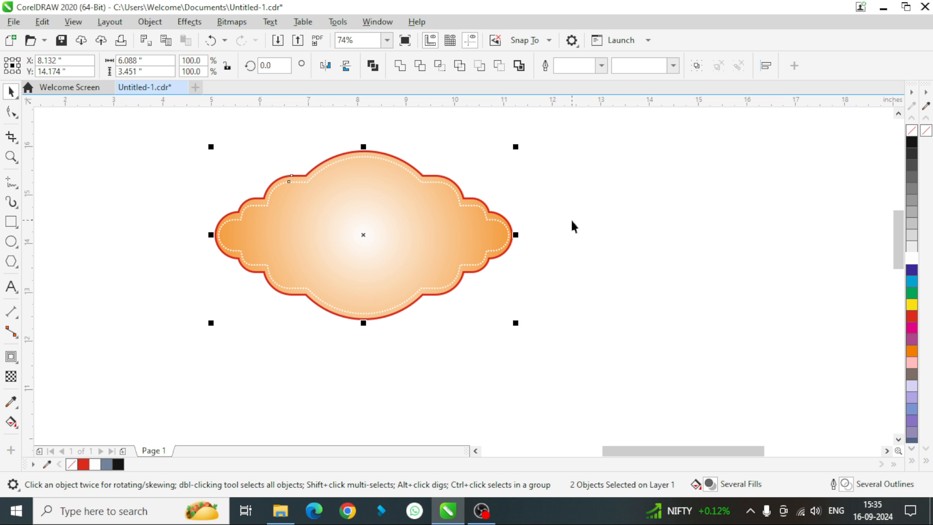
key(ctrl+g)
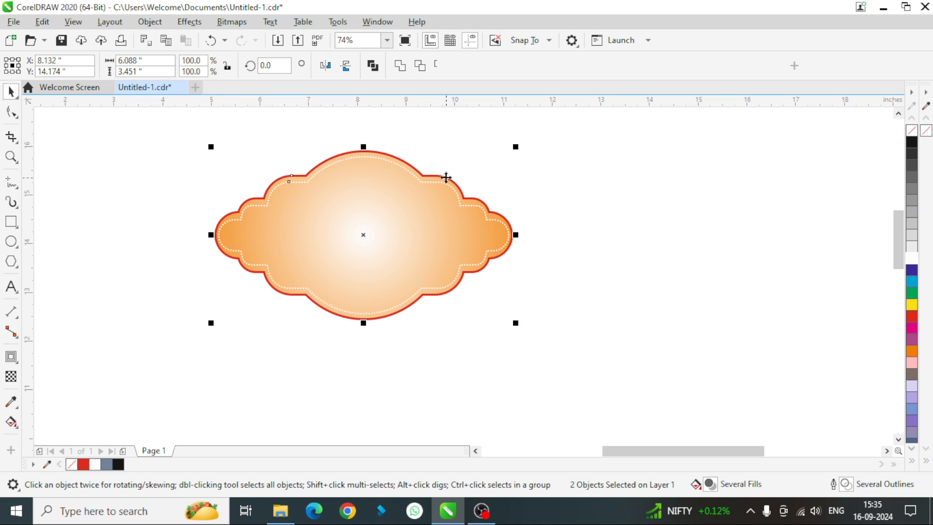
drag(515, 146, 457, 184)
drag(373, 225, 266, 170)
click(611, 221)
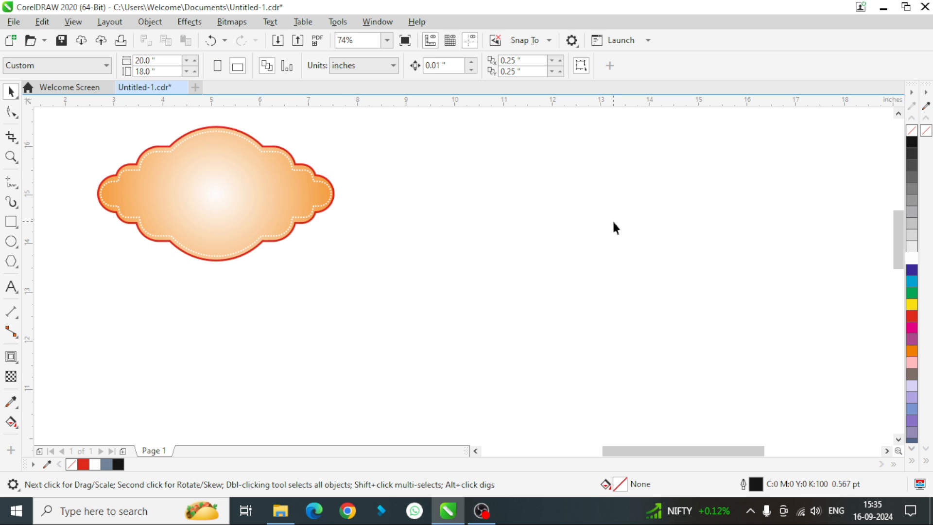
- Draw a rectangle about 4.25 by 2.41 inches to the right of the orange label and move it slightly down and left
click(13, 224)
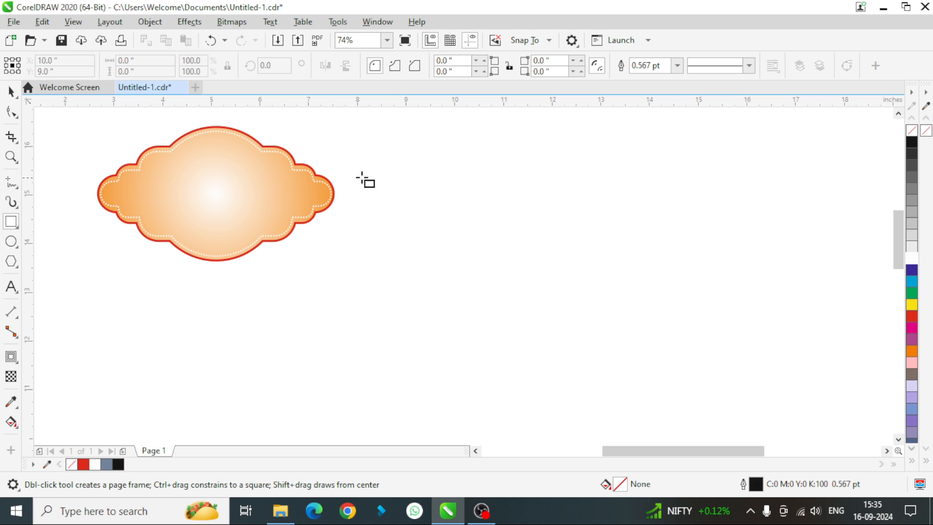
drag(474, 160, 681, 277)
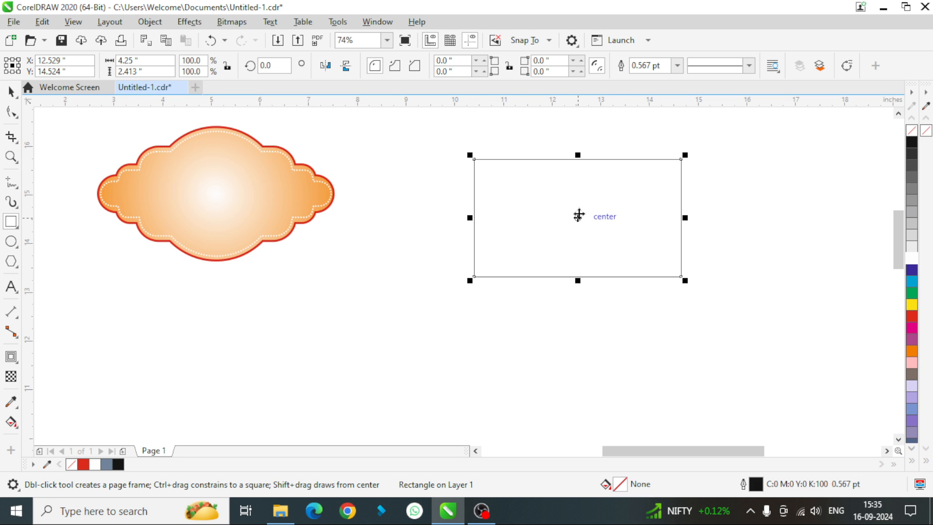
key(space)
drag(552, 262, 532, 279)
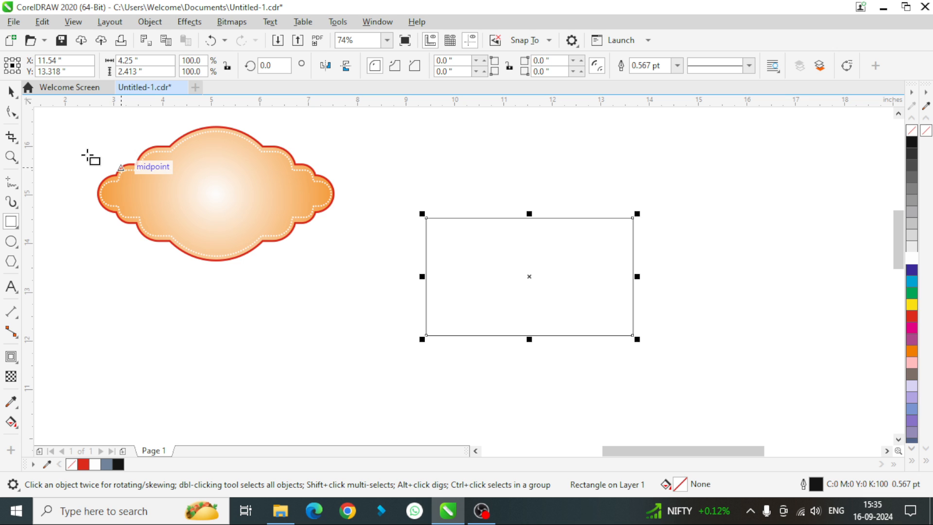
- Give the rectangle scalloped corners with a radius of about 0.61 inch
click(19, 116)
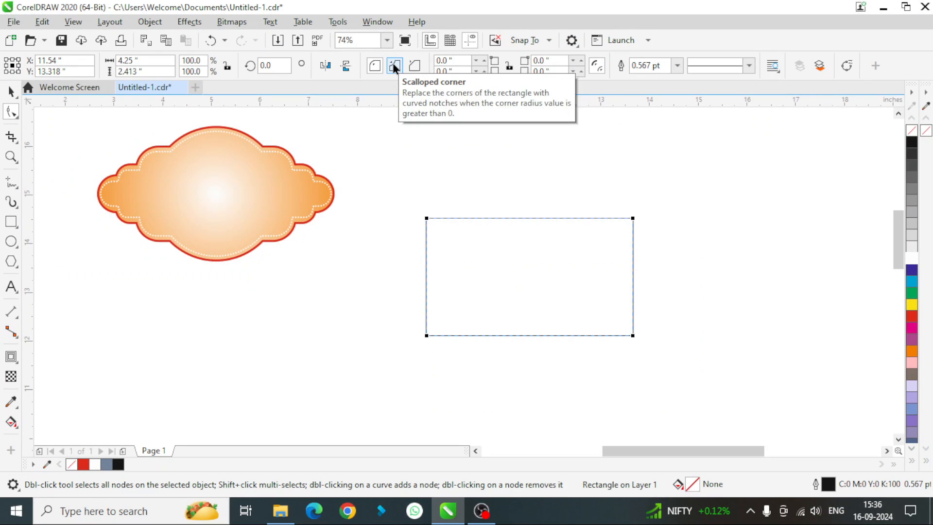
click(396, 71)
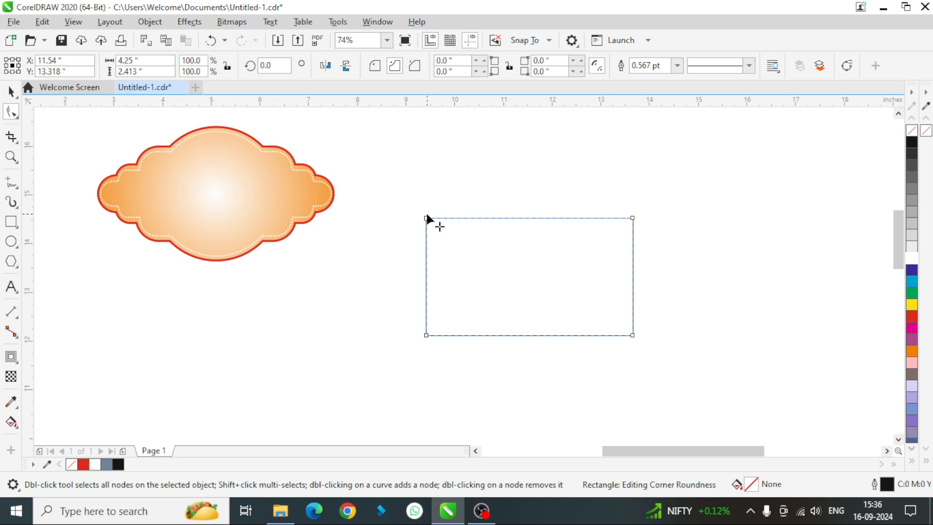
drag(426, 220, 456, 230)
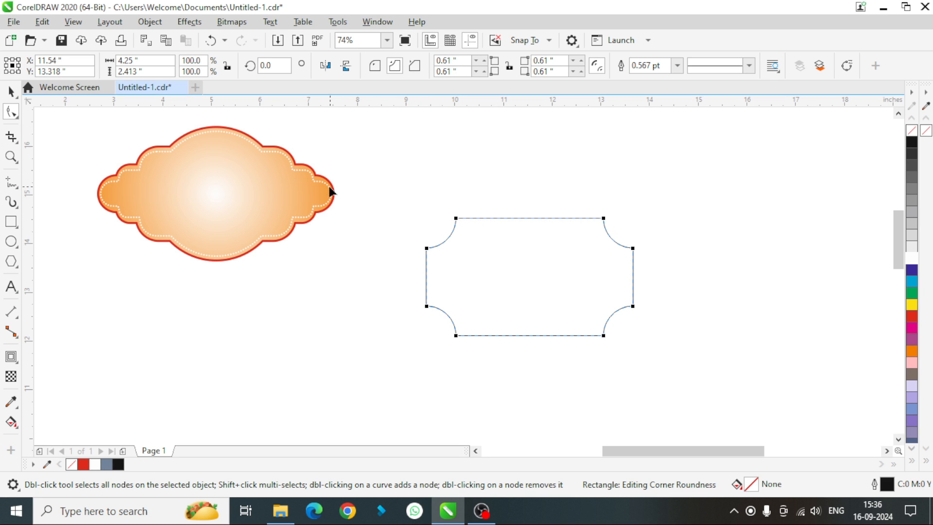
click(10, 91)
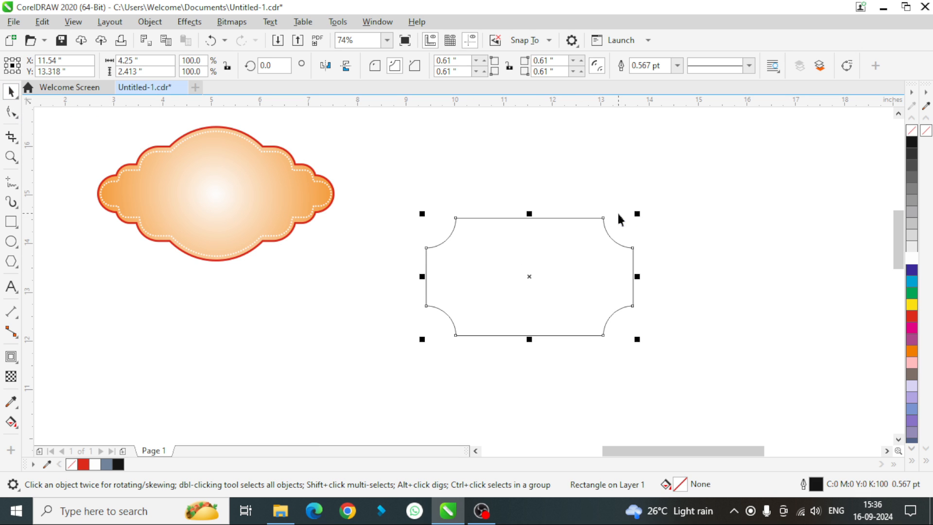
- Create a centred copy of the scalloped rectangle scaled to about 2.87 by 1.63 inches, with fully round corners of 0.814 inch radius
drag(639, 215, 630, 238)
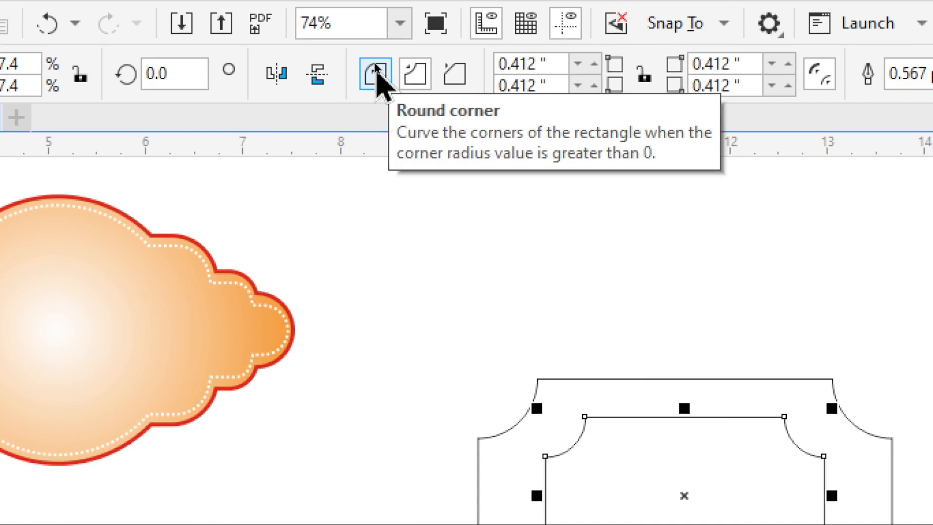
click(375, 66)
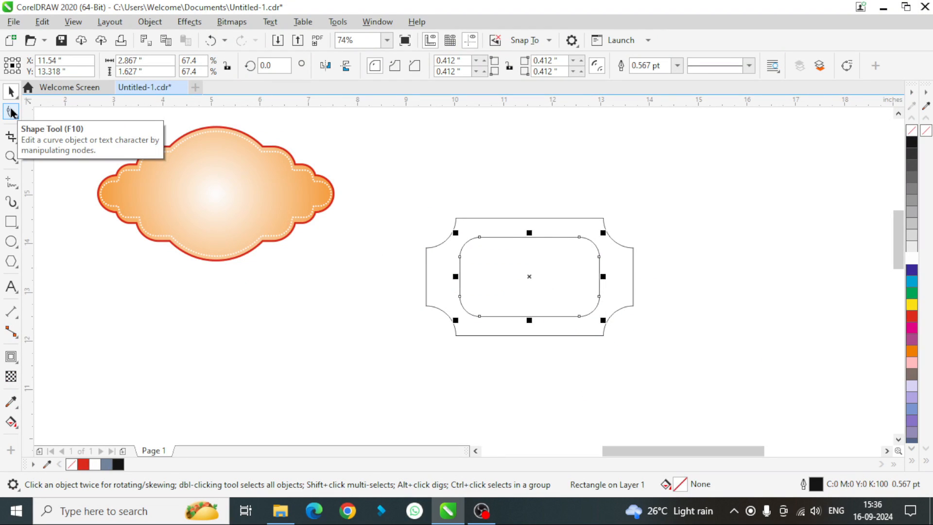
click(11, 112)
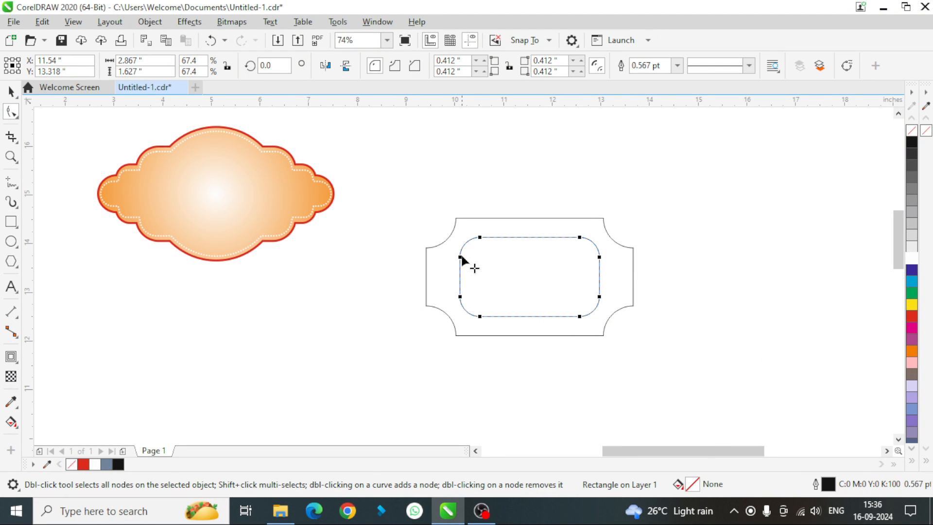
drag(460, 254, 549, 239)
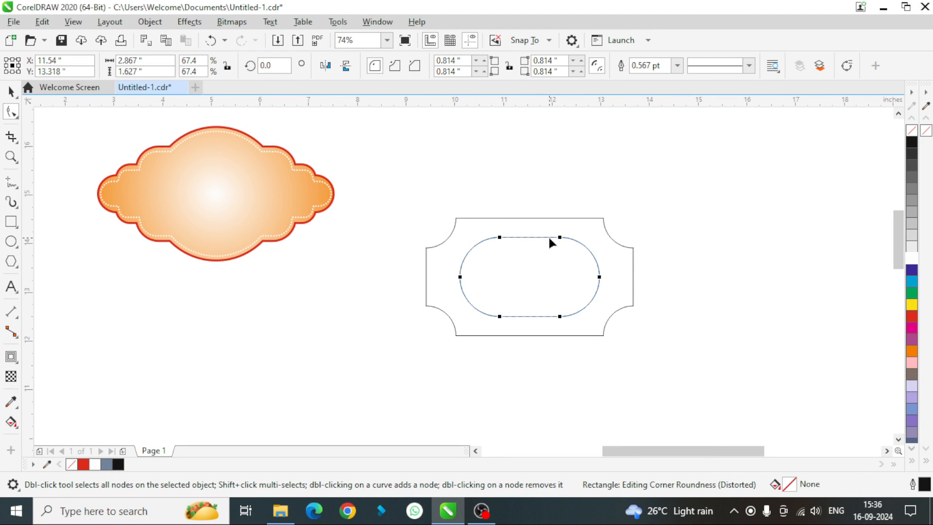
click(11, 91)
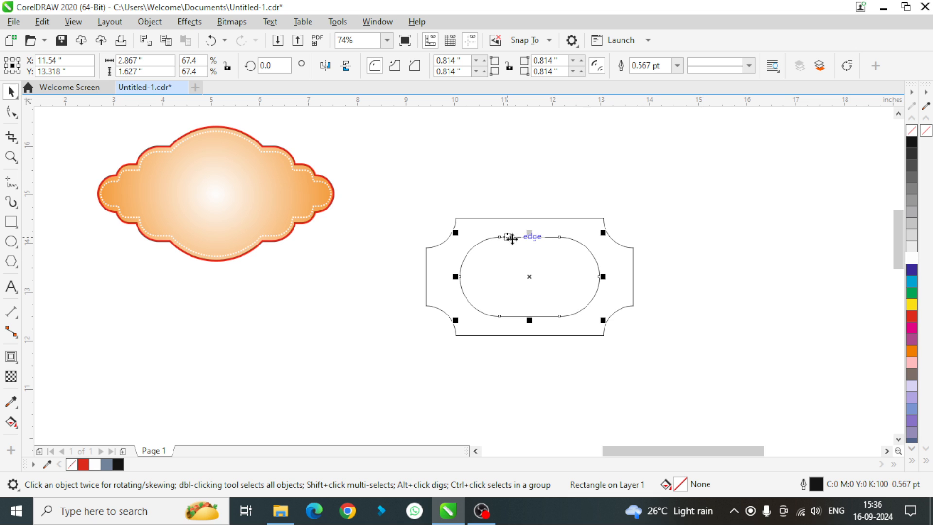
- Resize the rounded copy from its centre into a bar about 5.84 by 0.81 inches extending past both sides of the scalloped rectangle
drag(530, 234, 530, 244)
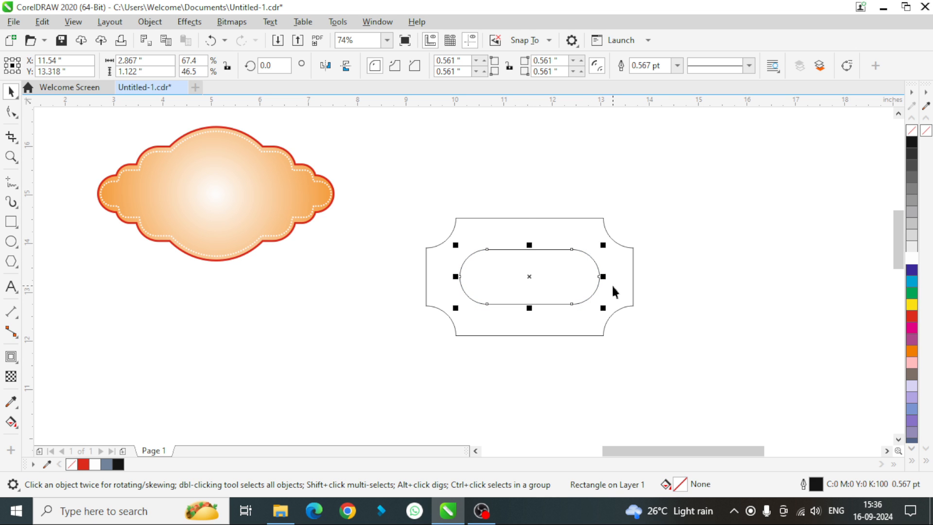
drag(603, 276, 679, 272)
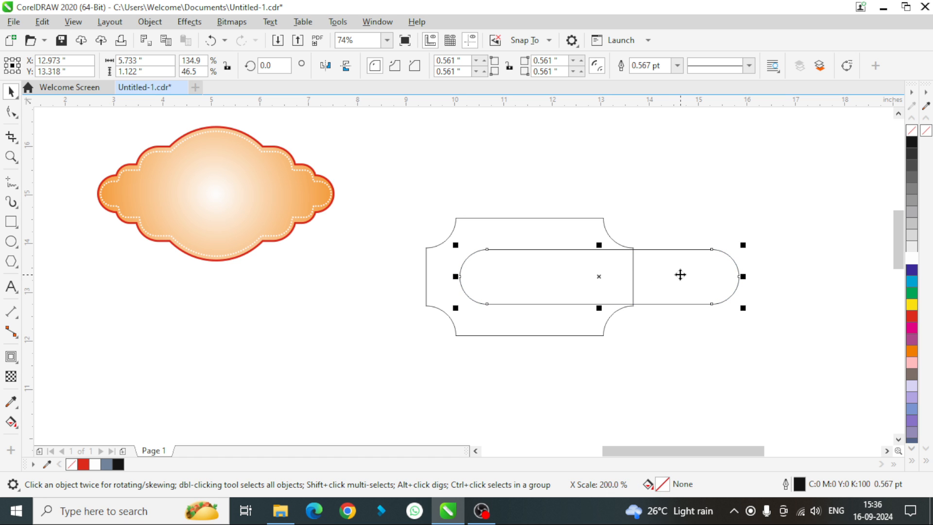
key(ctrl+z)
drag(604, 276, 674, 276)
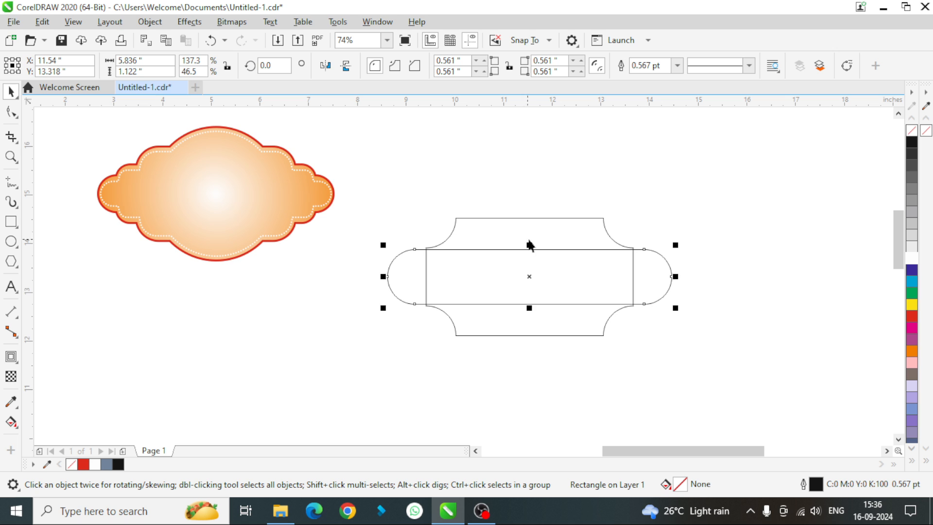
drag(529, 245, 538, 252)
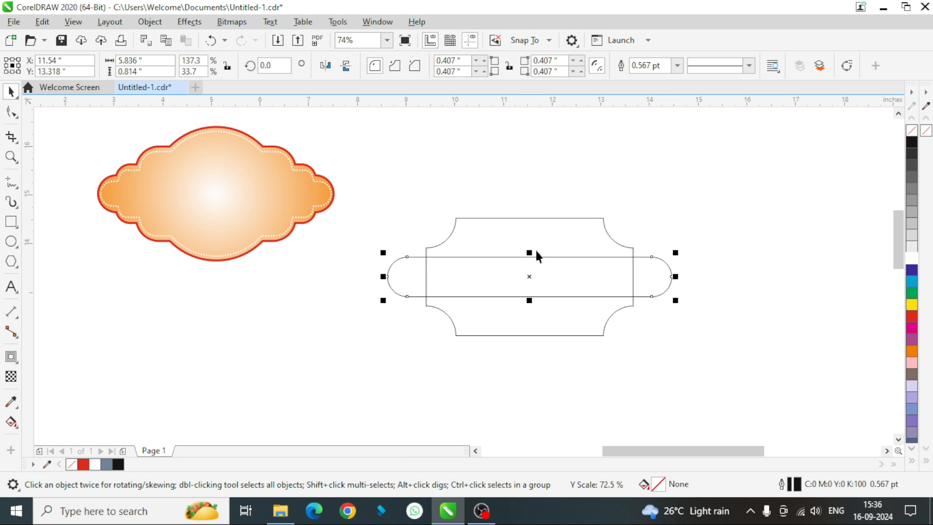
click(701, 258)
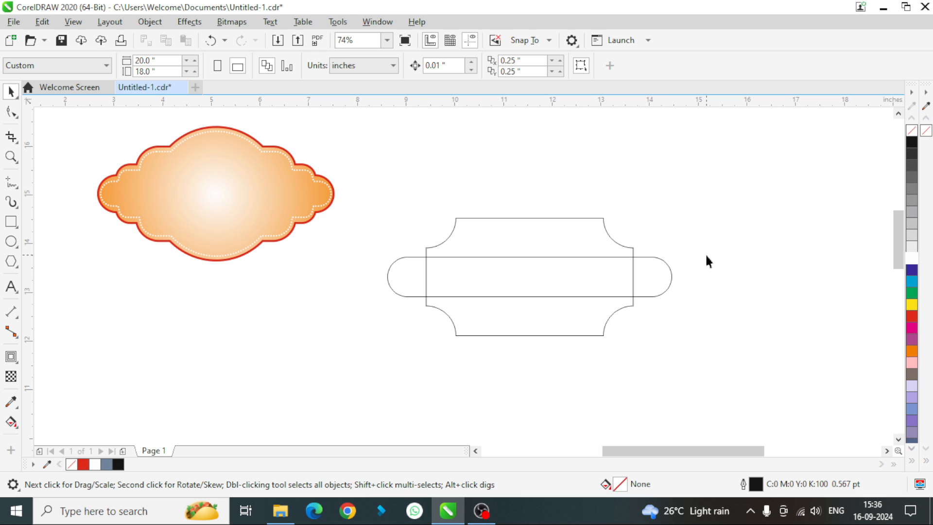
- Draw a rectangle about 2.37 by 2.41 inches beside the frame shapes and rotate it about 42 degrees into a diamond
click(12, 222)
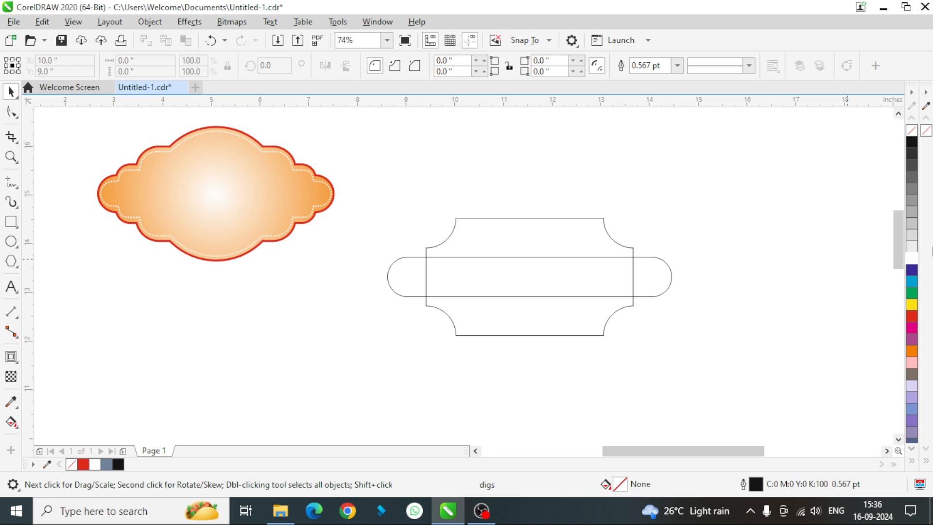
drag(726, 210, 842, 327)
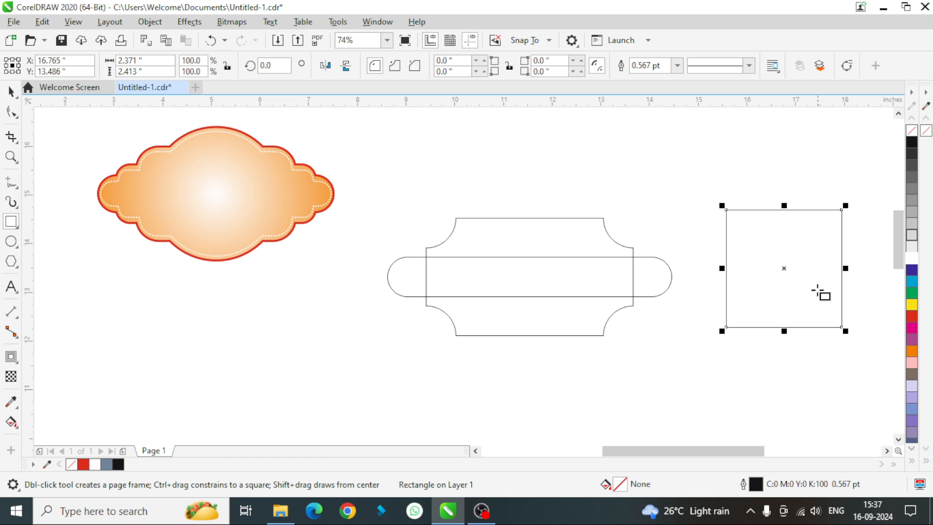
click(783, 267)
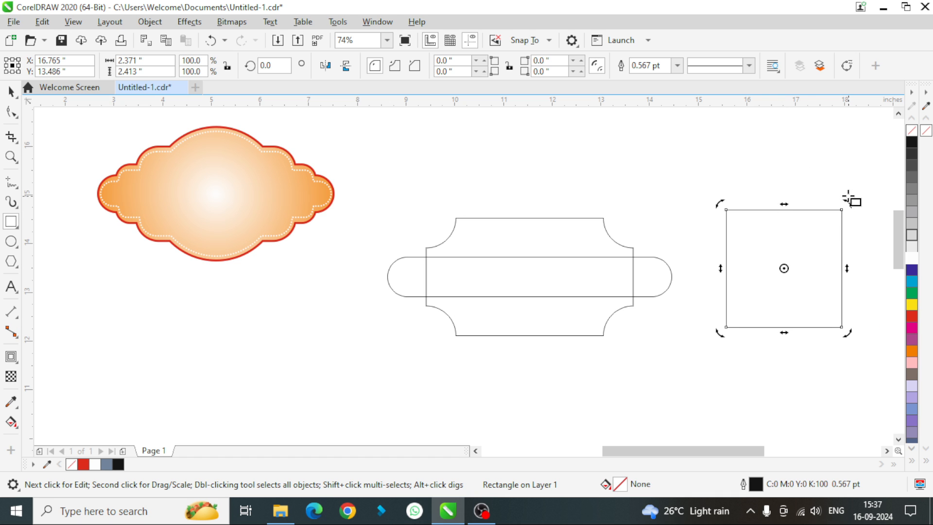
drag(849, 205, 787, 178)
click(787, 257)
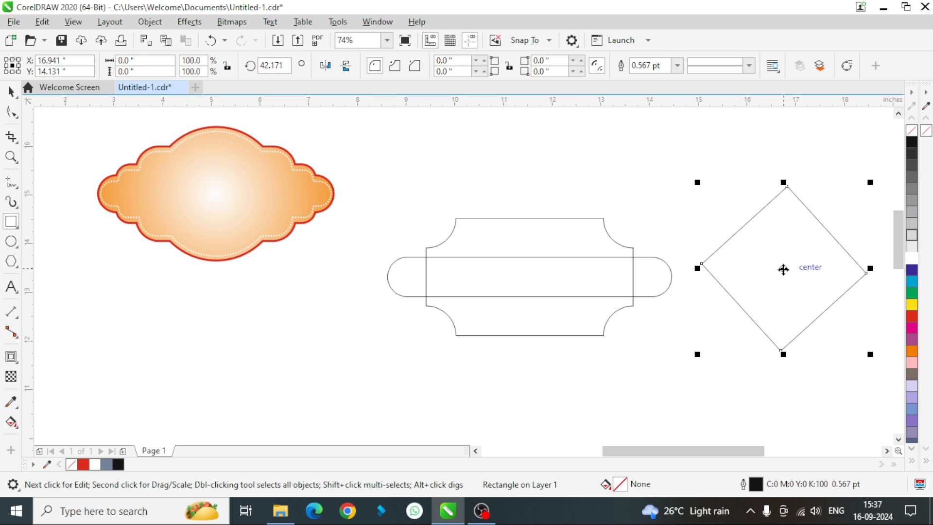
- Centre the diamond on the scalloped rectangle and bar, enlarged to about 3.6 inches across
drag(783, 267, 533, 283)
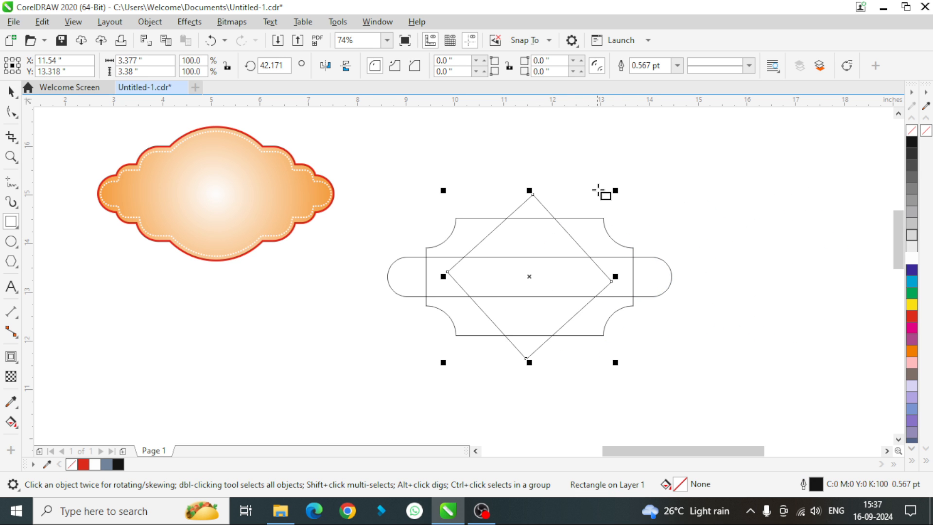
drag(619, 190, 630, 180)
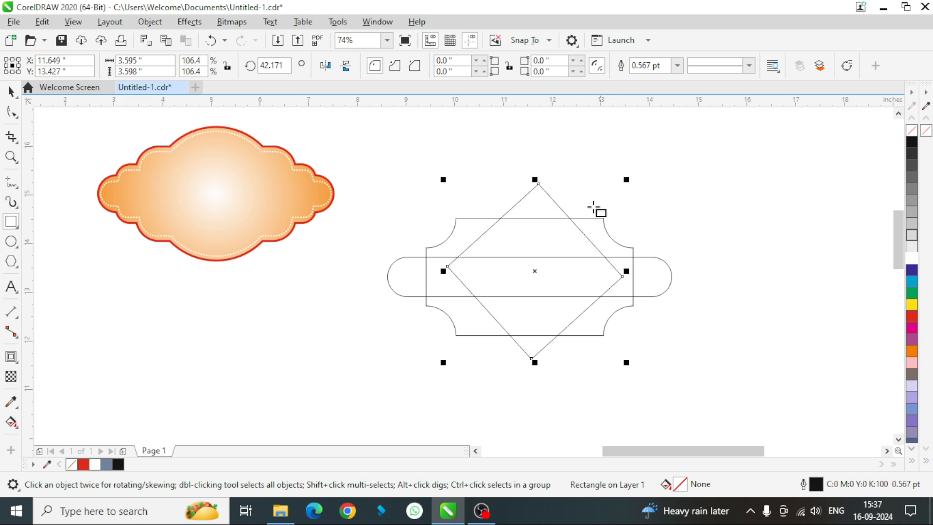
drag(532, 270, 529, 276)
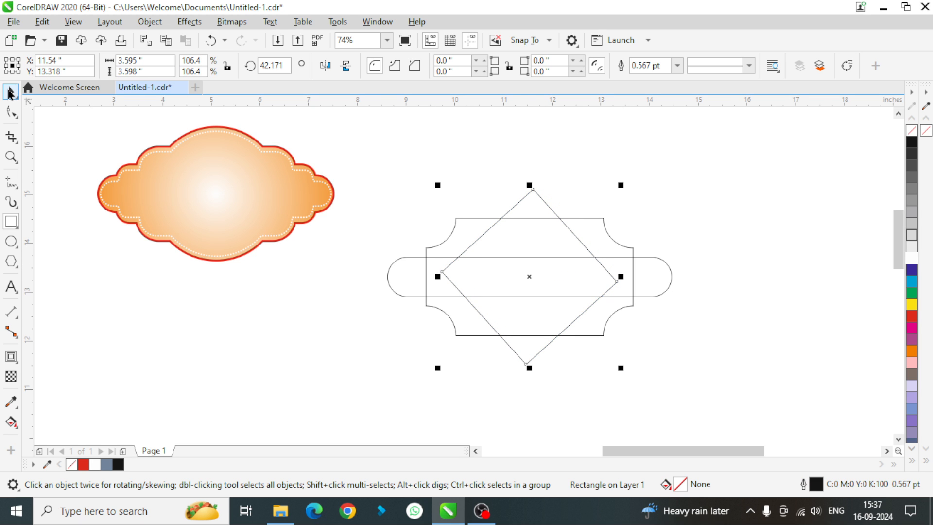
- Weld the diamond, bar and scalloped rectangle into a single curve
drag(708, 403, 654, 376)
drag(526, 272, 370, 181)
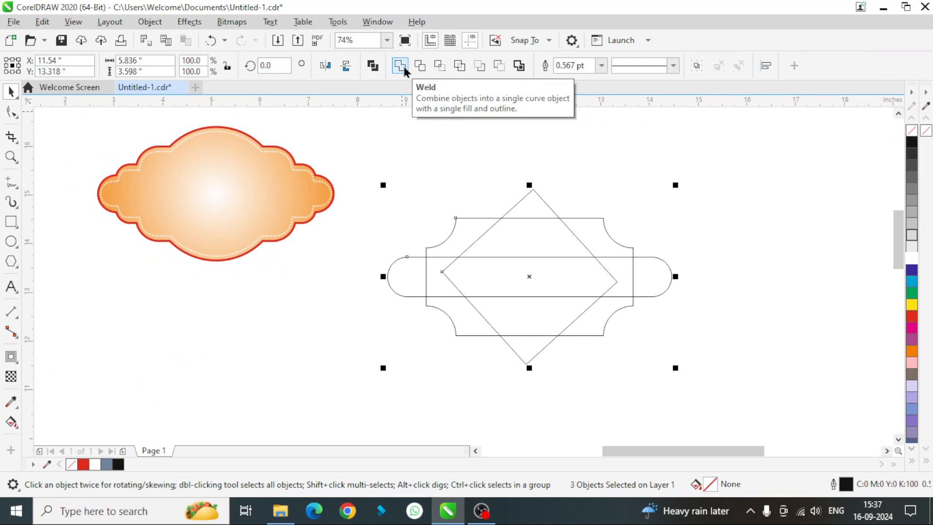
click(405, 68)
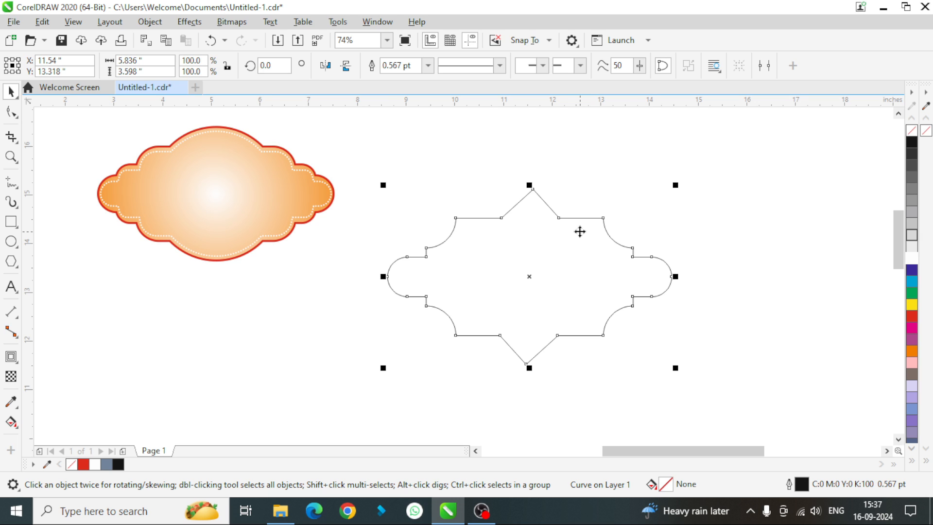
- Set the welded shape's outline to 3.0 pt and scale it to about 4.78 by 2.95 inches, moved slightly up
click(432, 65)
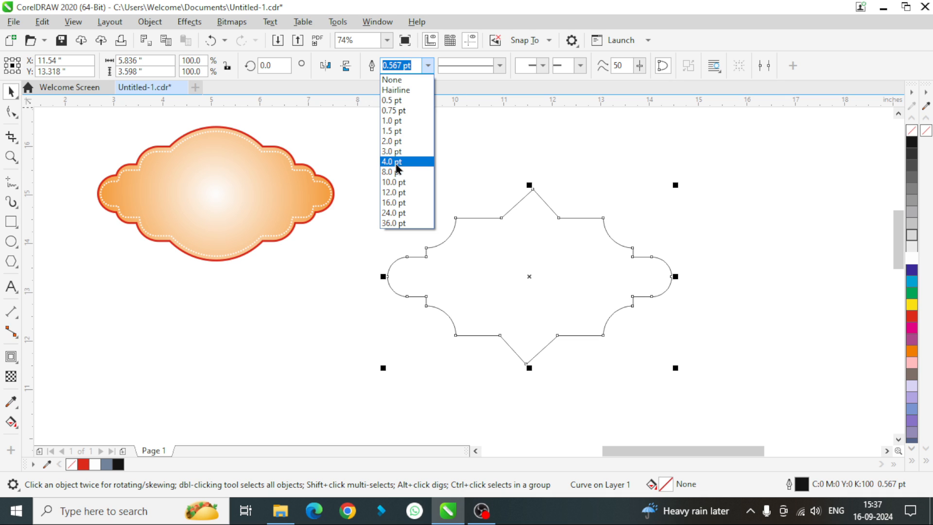
click(392, 162)
click(428, 65)
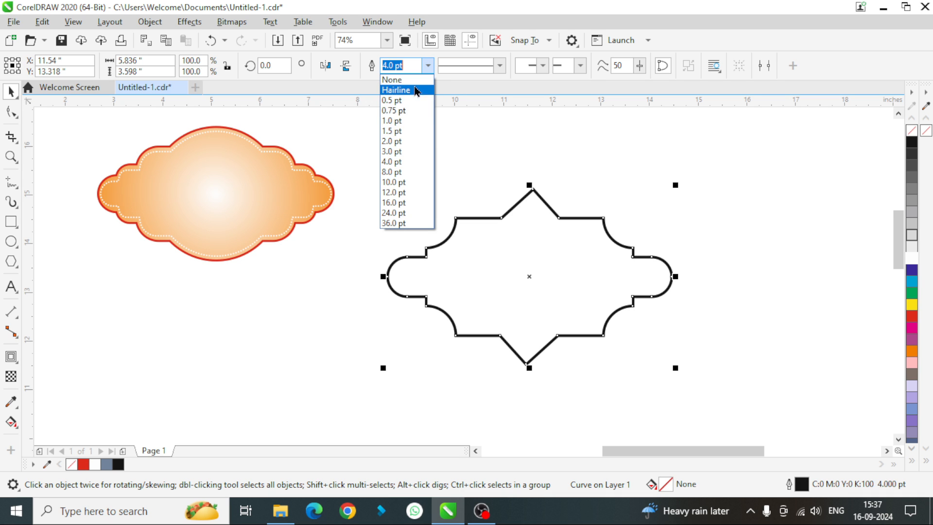
click(400, 151)
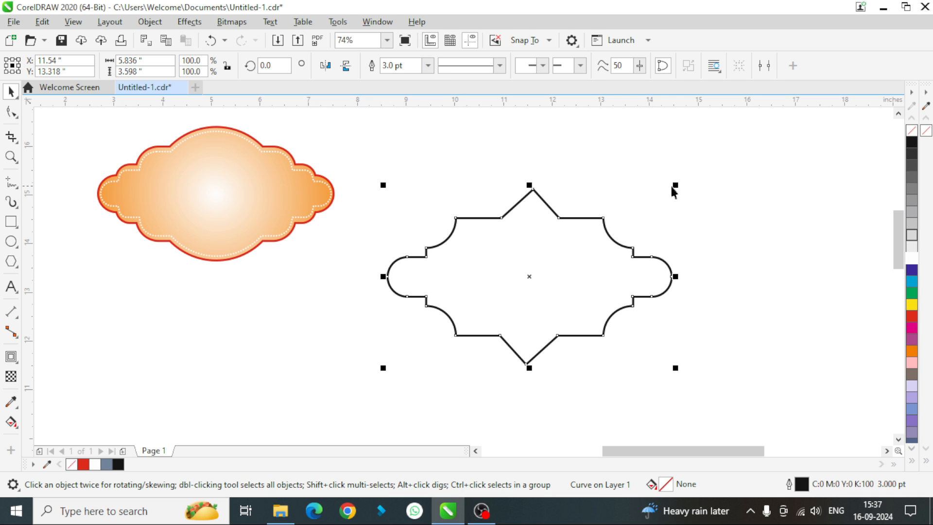
drag(673, 190, 622, 223)
drag(521, 286, 532, 239)
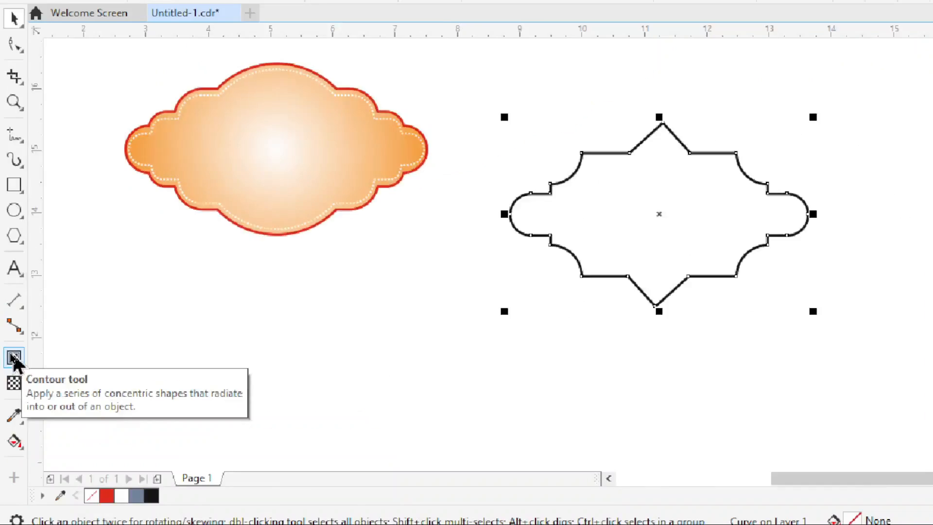
- Add a one-step inward contour offset by about 0.092 inch to the welded shape and break the contour apart
click(11, 358)
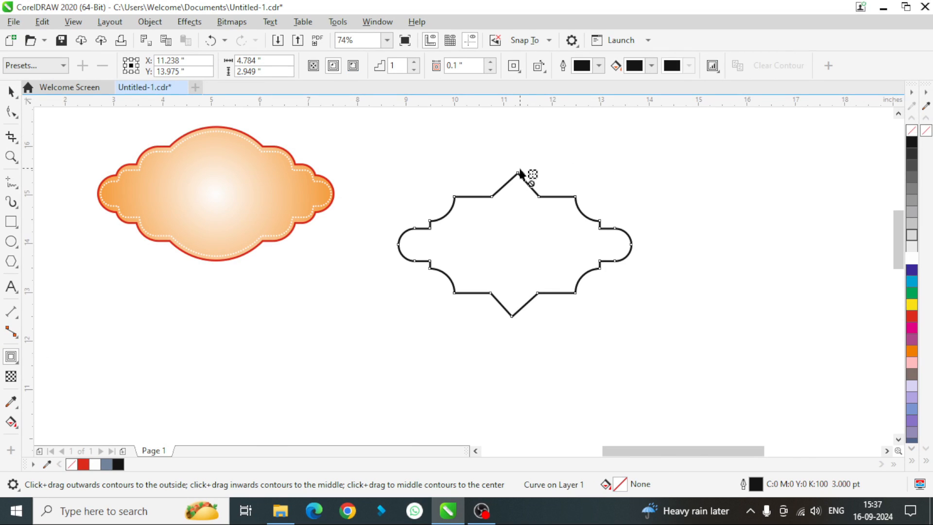
drag(519, 175, 528, 187)
click(11, 92)
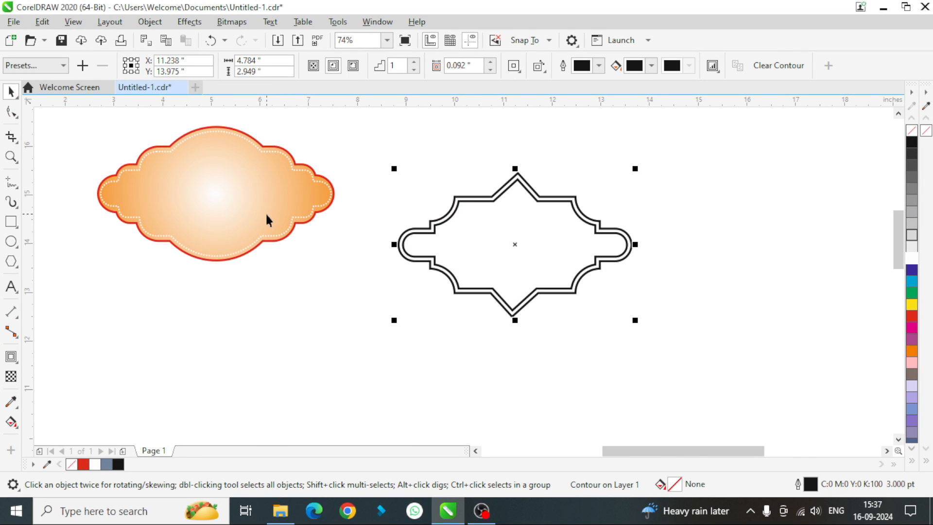
key(ctrl+k)
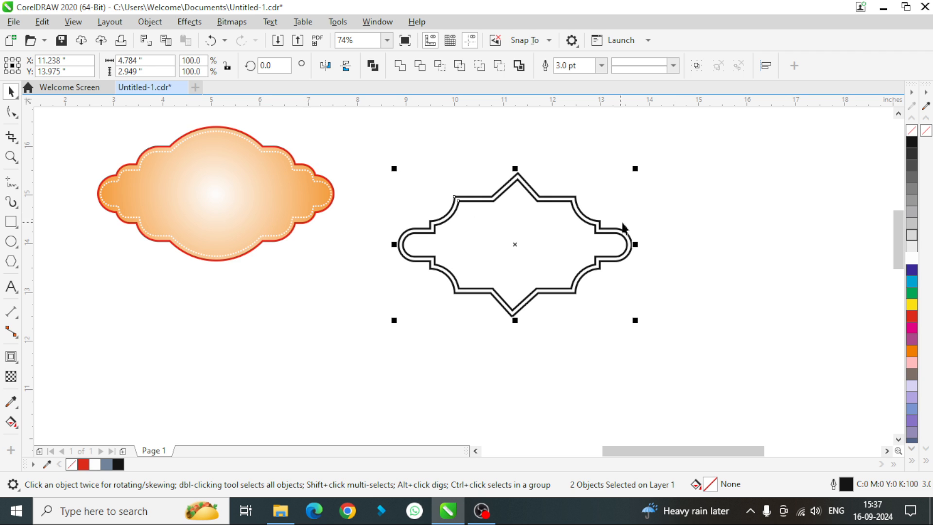
click(676, 217)
- Give the outer curve a red outline and an elliptical fountain fill
click(526, 187)
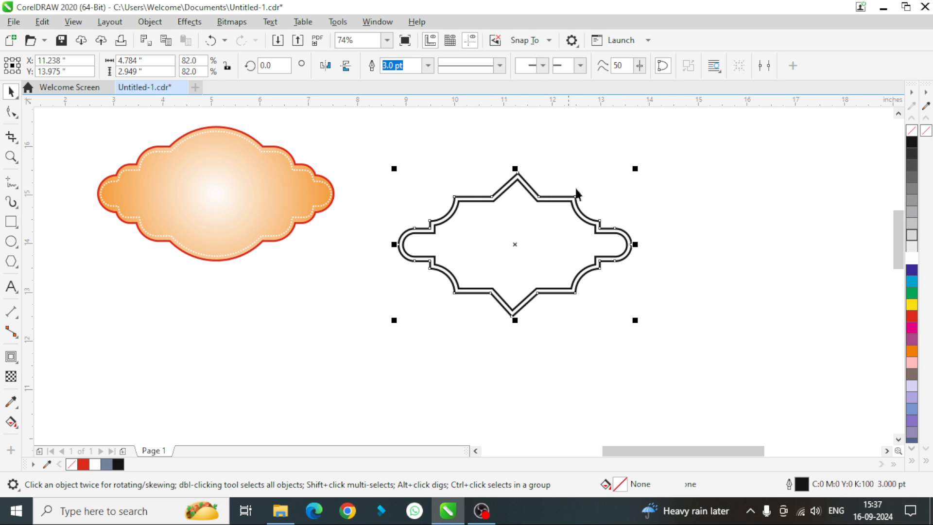
right_click(912, 317)
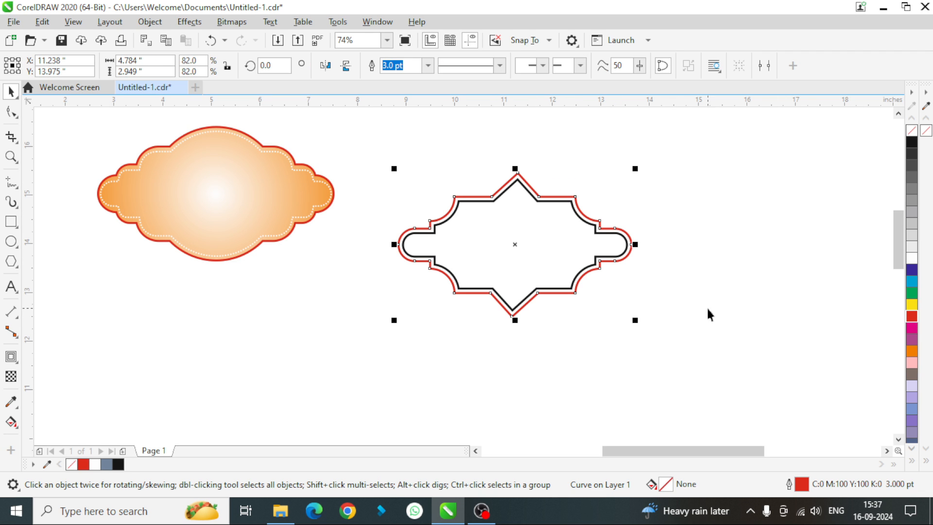
key(g)
drag(508, 230, 594, 323)
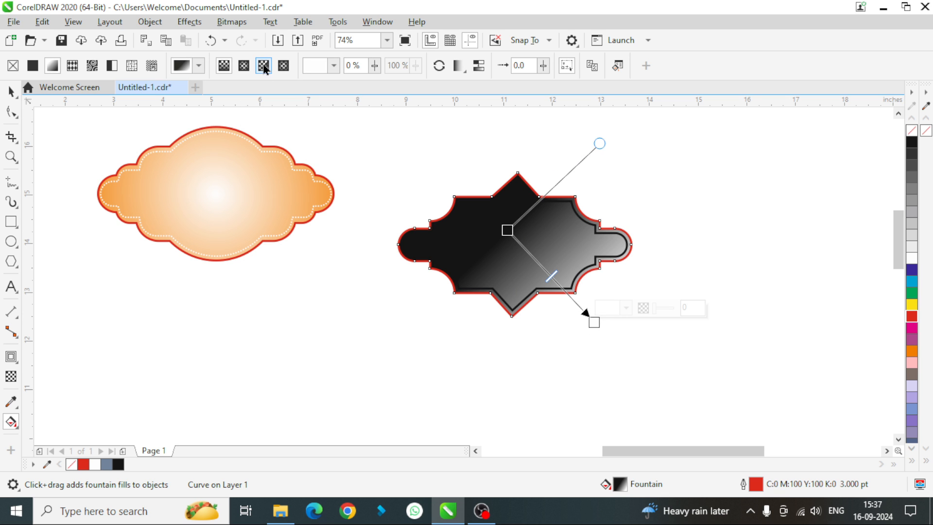
click(244, 65)
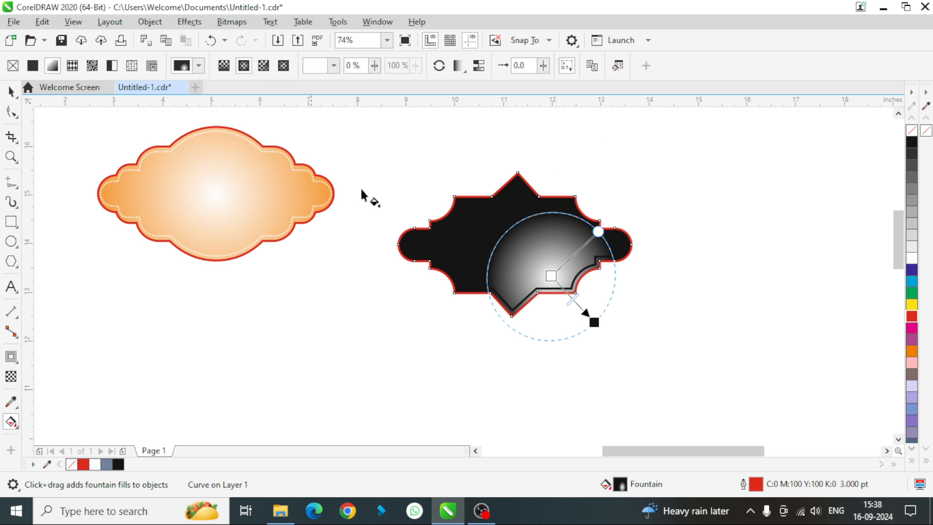
- Centre the fountain fill on the outer shape, widen its spread past the outline and set its outer colour to orange
drag(546, 265, 511, 241)
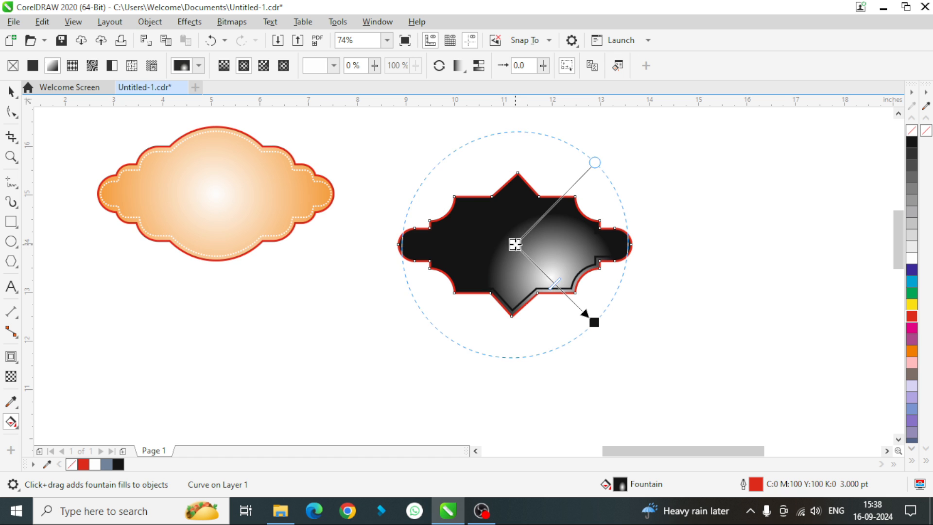
drag(595, 321, 612, 333)
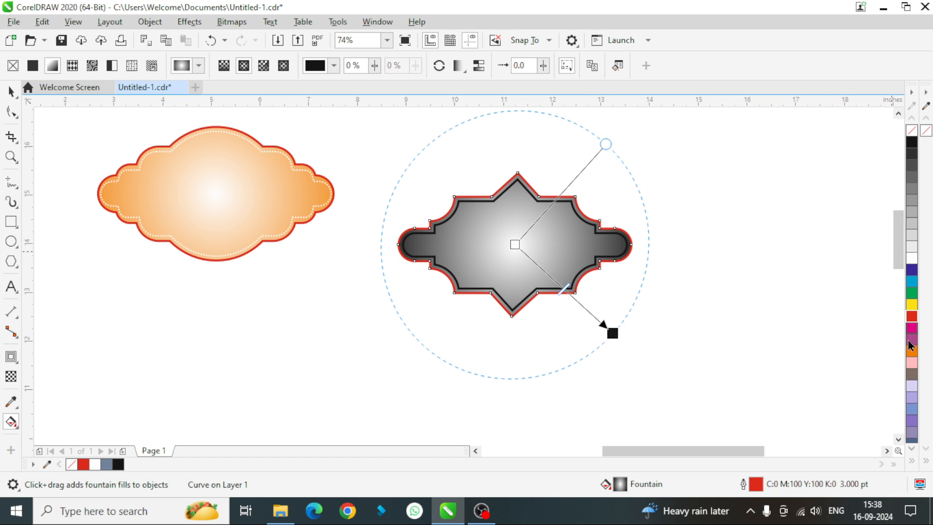
drag(912, 355, 612, 334)
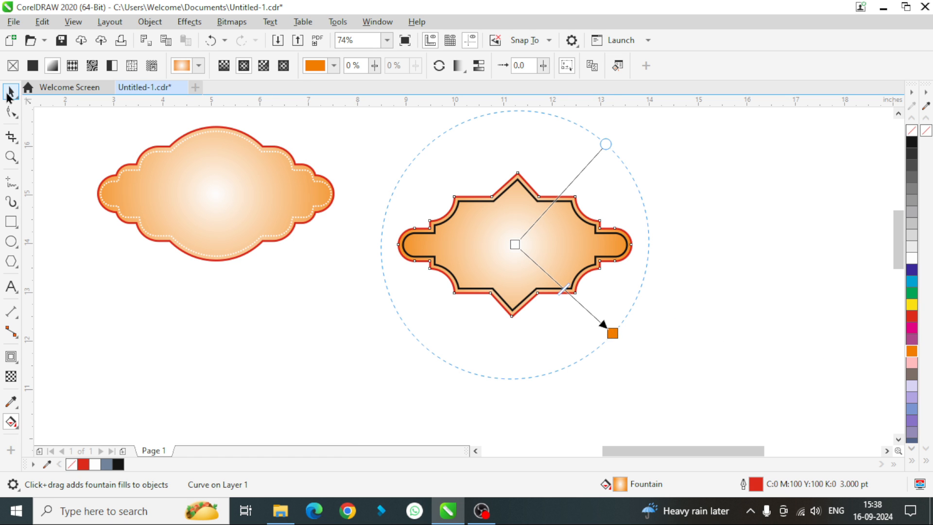
click(9, 92)
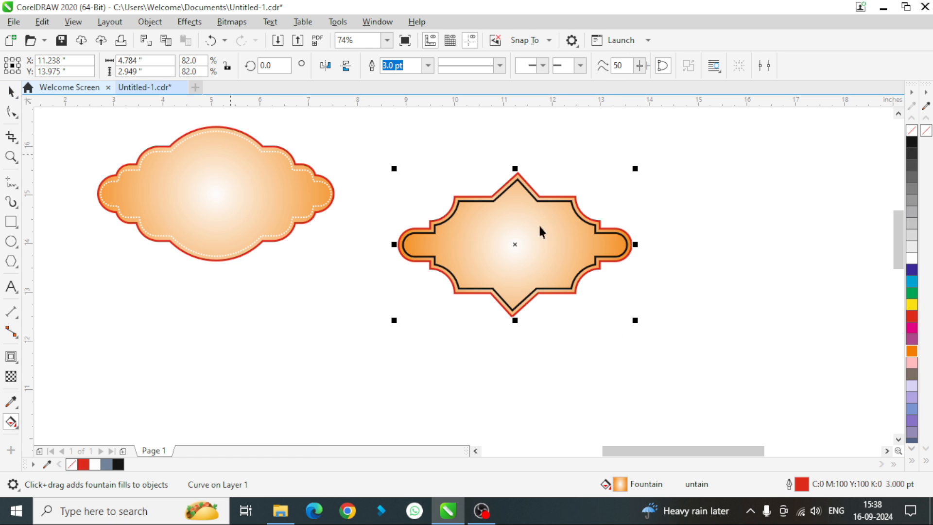
click(525, 188)
click(733, 201)
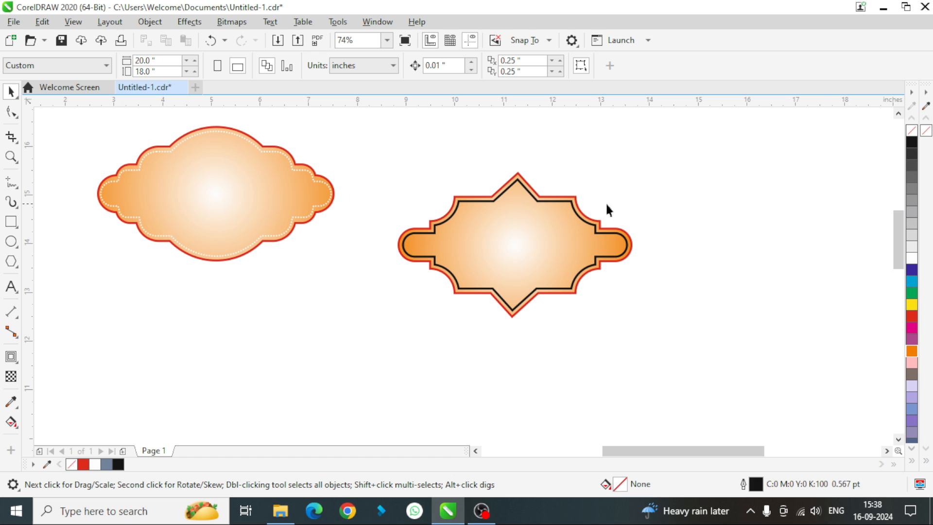
- Style the inner contour as a white dotted line 2.0 pt wide
click(569, 204)
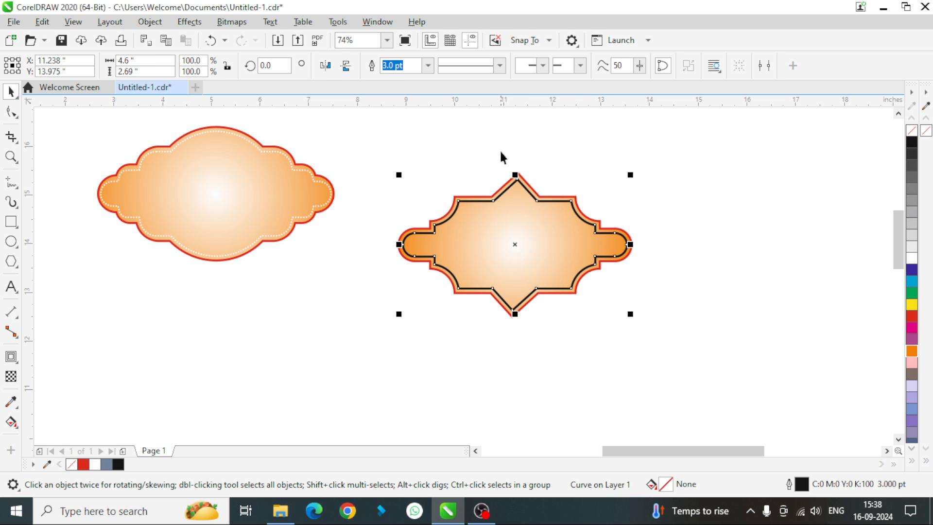
click(428, 65)
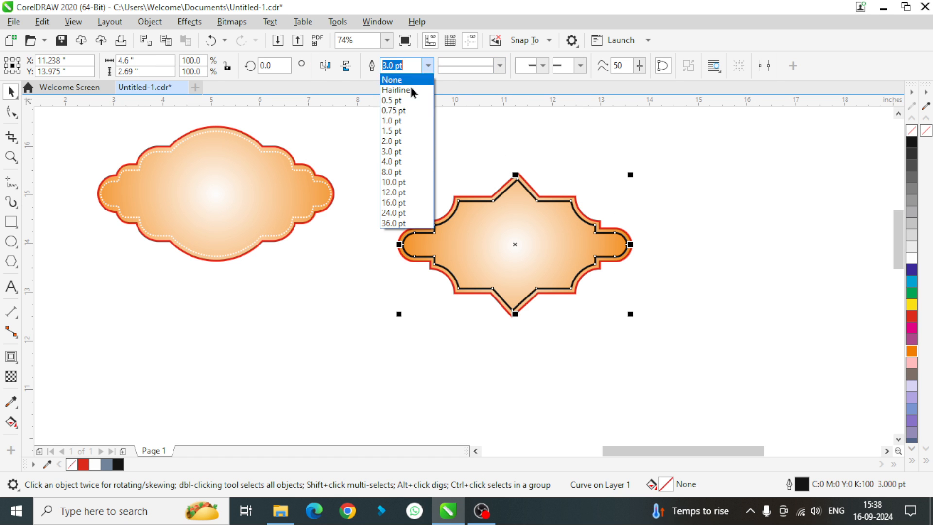
click(393, 141)
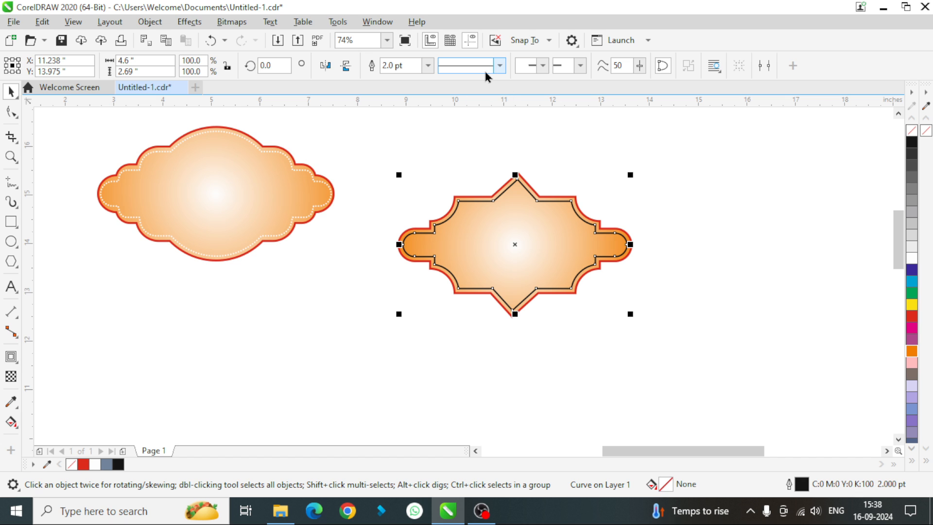
click(499, 66)
click(485, 106)
right_click(912, 261)
click(782, 297)
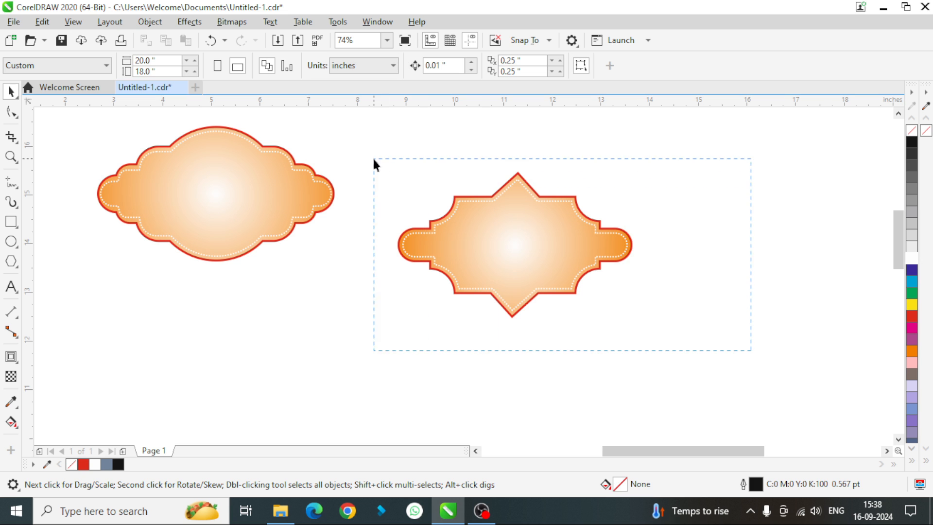
- Group the pointed label's outer shape and dotted border, and move the group up level with the first label
drag(374, 159, 372, 158)
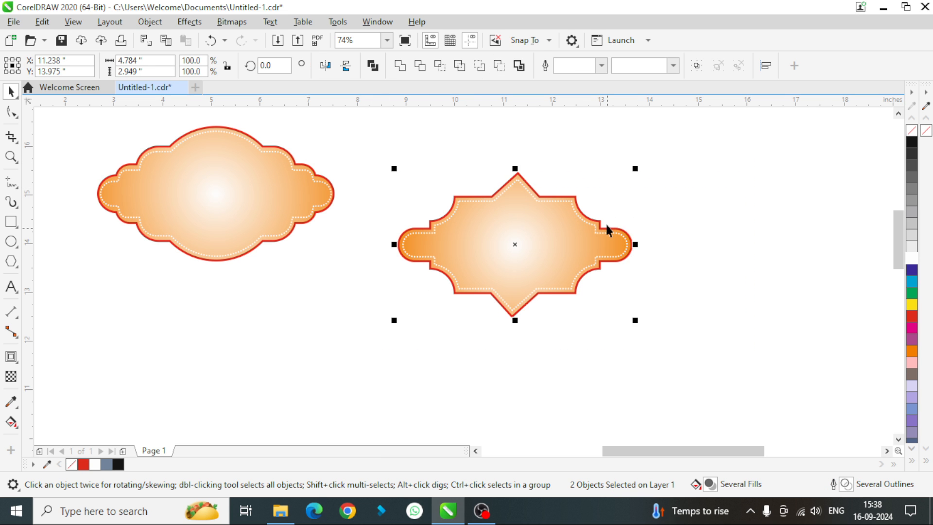
key(ctrl+g)
drag(531, 228, 534, 179)
click(773, 274)
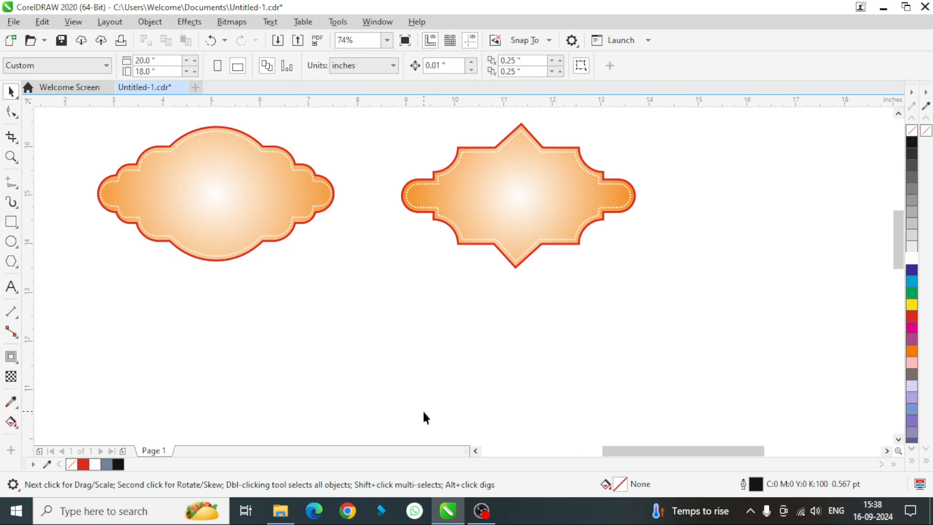
- Draw a rectangle about 3.9 by 2.48 inches, move it below the pointed label and activate the Shape tool on it
key(F6)
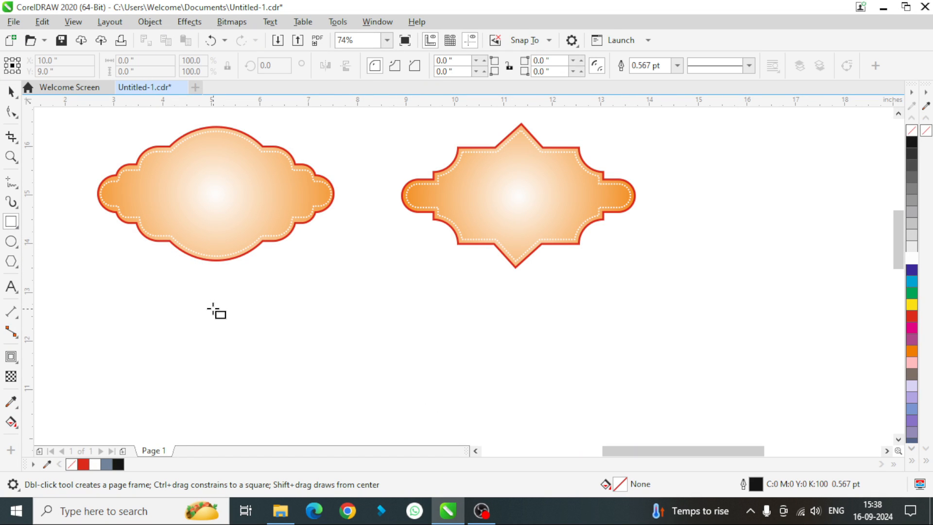
drag(209, 299, 399, 420)
drag(303, 360, 423, 344)
key(Delete)
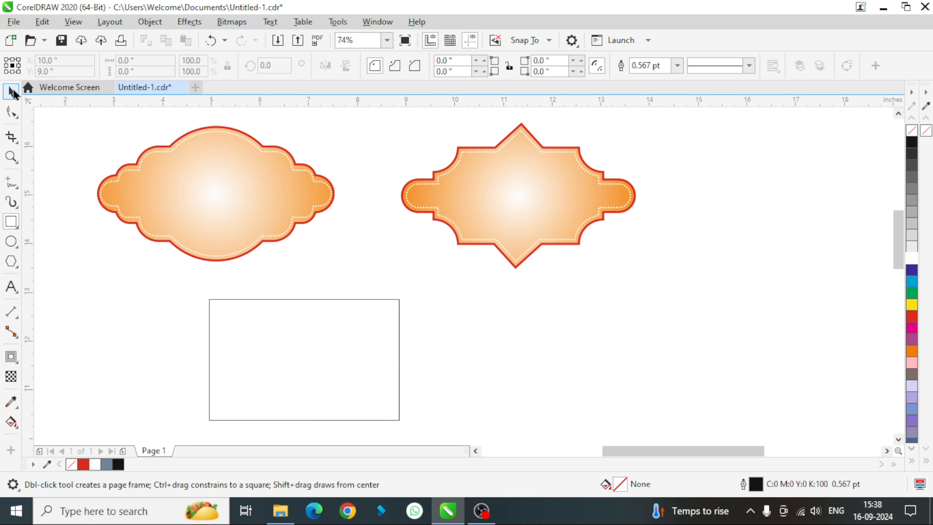
key(space)
drag(300, 327, 535, 324)
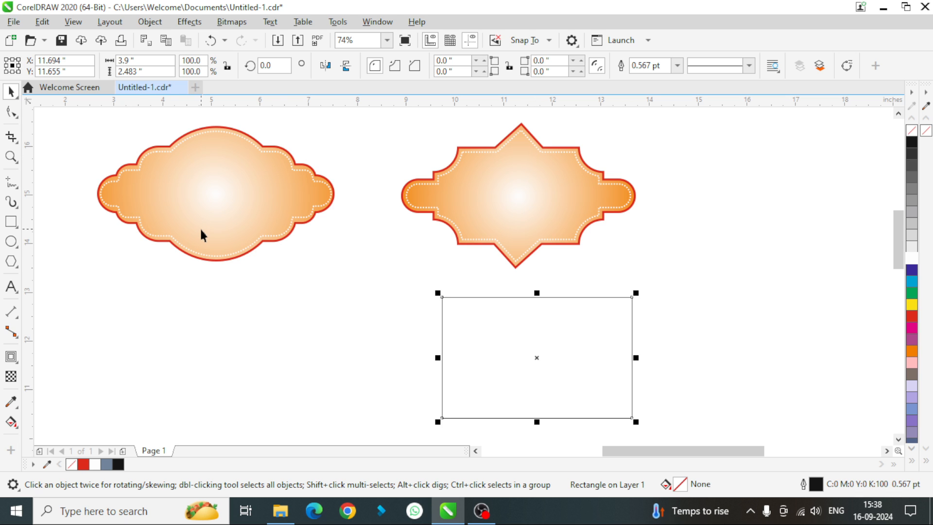
key(F10)
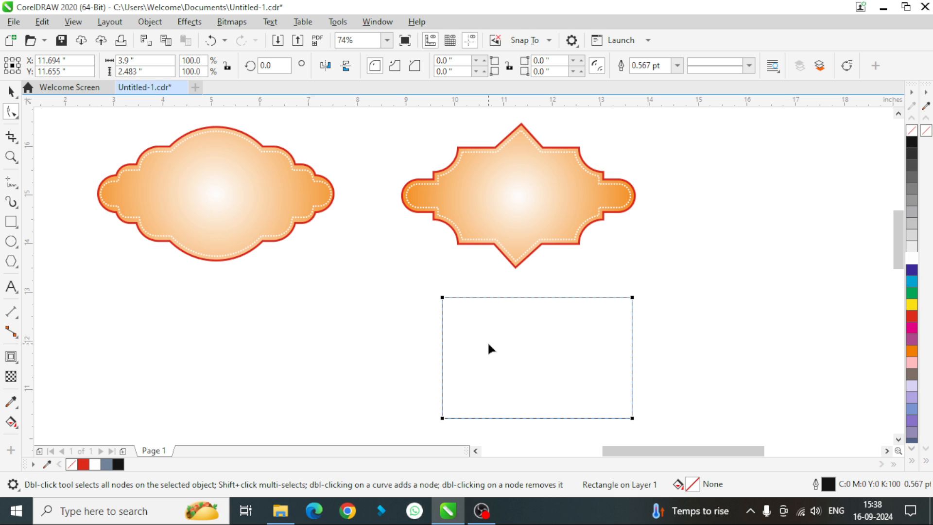
- Convert the rectangle to curves and turn its left and top sides into curve segments
key(ctrl+q)
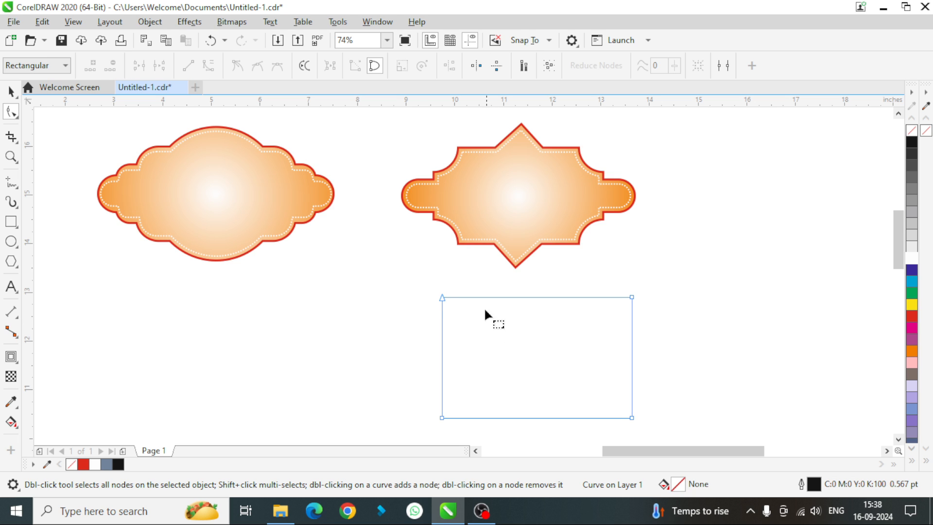
click(442, 298)
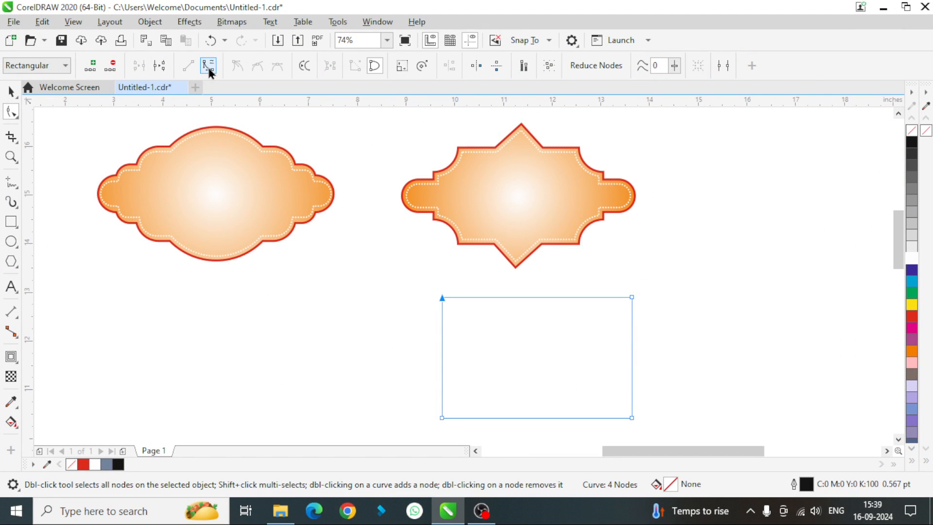
click(209, 67)
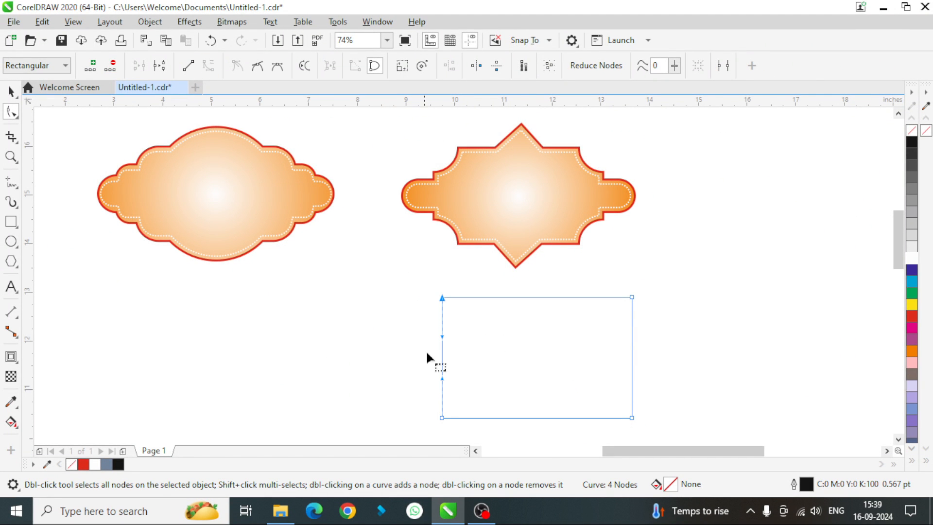
click(631, 298)
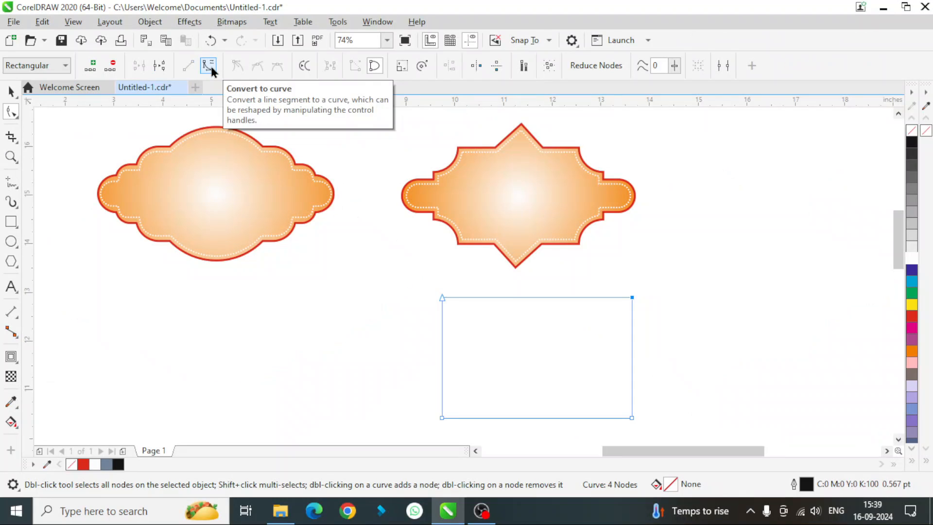
click(212, 70)
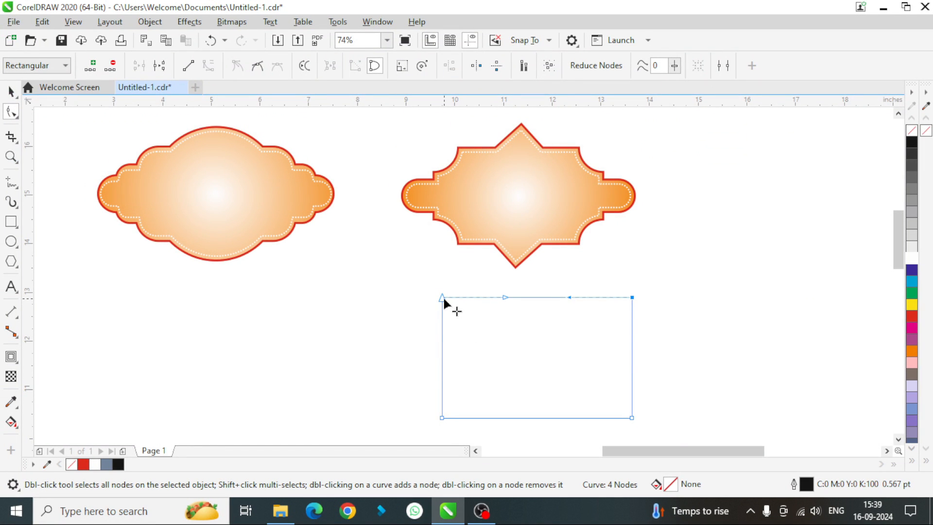
- Pull the rectangle's top-left corner node in to its centre and tilt the node's two curve handles slightly
drag(444, 297, 542, 358)
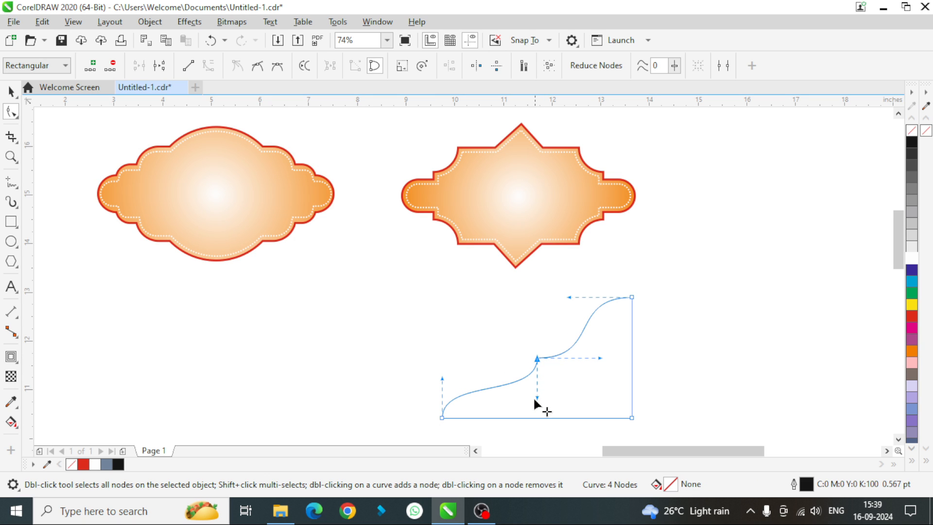
drag(537, 397, 544, 397)
drag(600, 358, 597, 367)
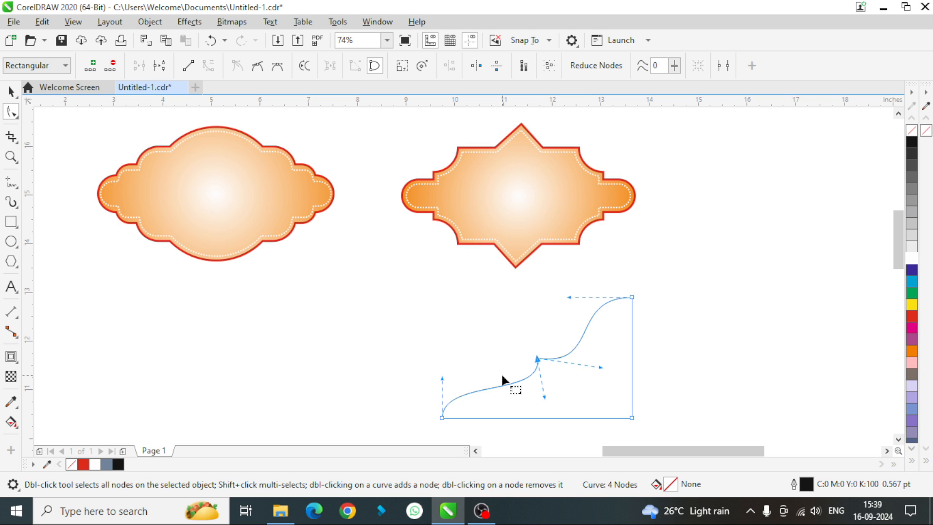
click(11, 91)
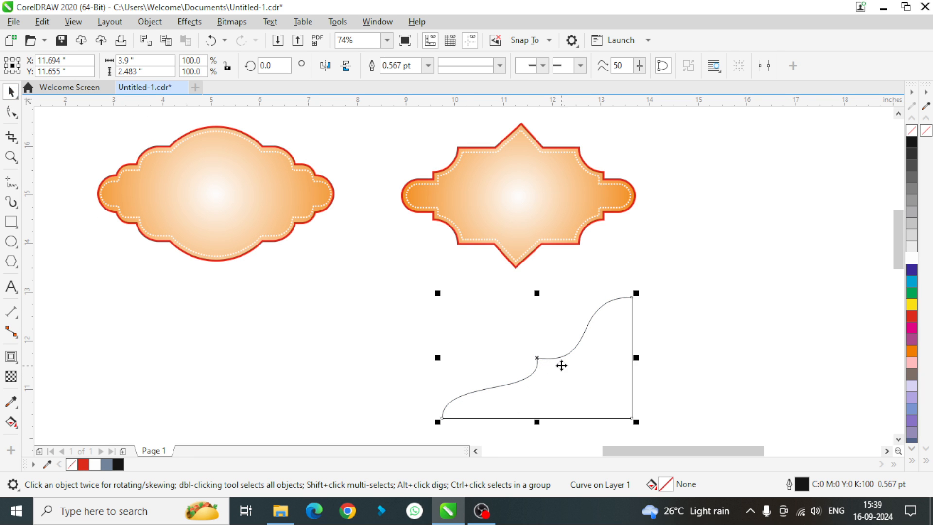
- Move the curved piece up beside the pointed label, mirror a copy to its left and select both pieces
drag(561, 366, 679, 296)
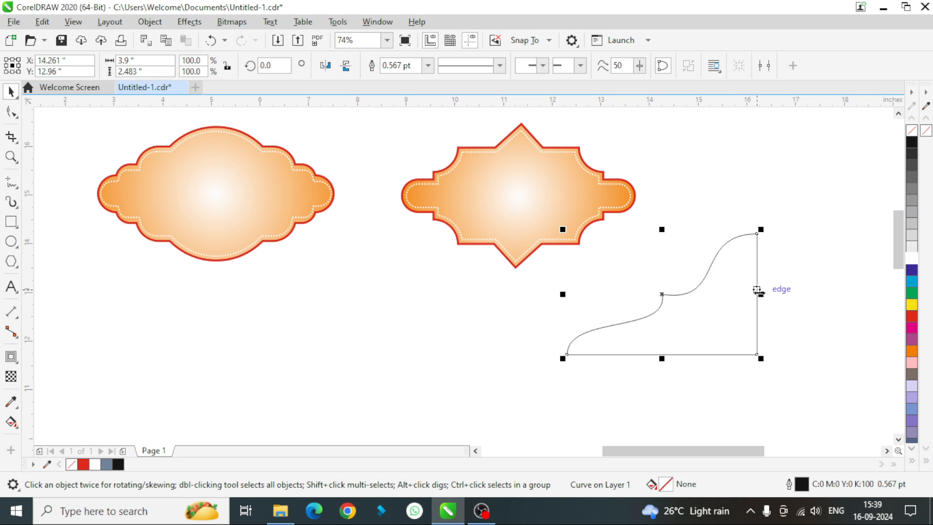
drag(757, 290, 545, 302)
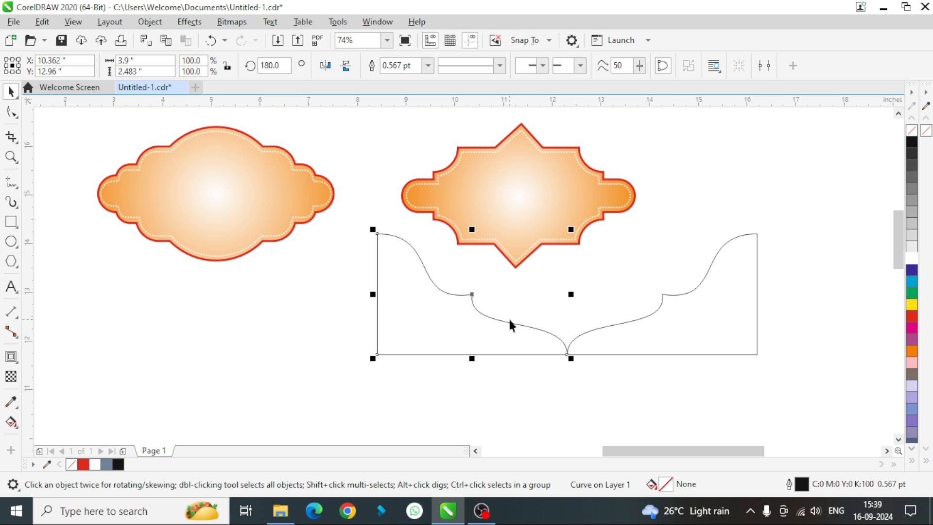
shift+click(695, 324)
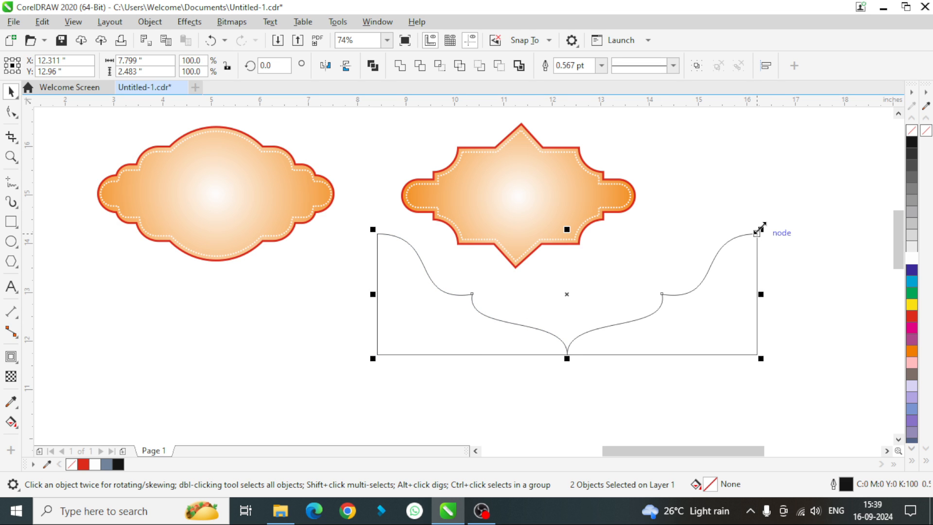
- Shrink the pair to about 3.39 by 1.08 inches below the pointed label and mirror a copy upward to enclose the frame
drag(760, 229, 704, 262)
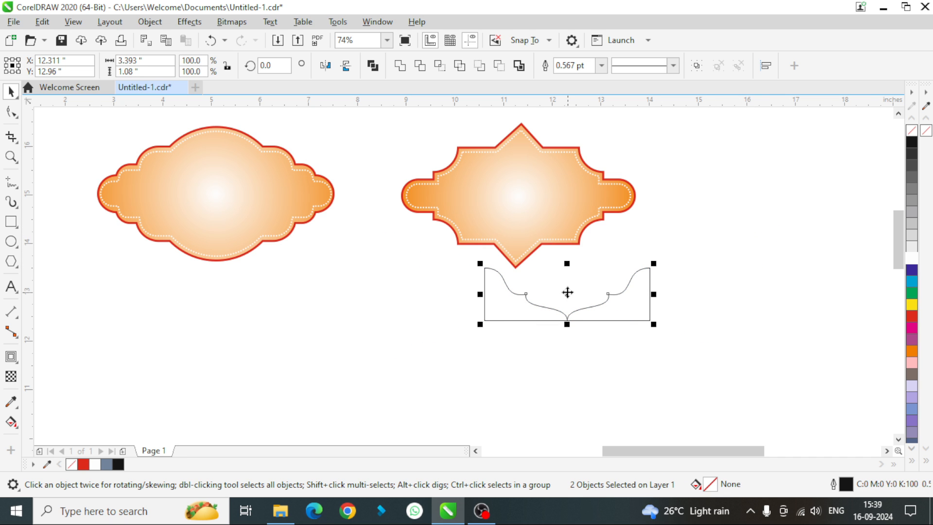
drag(566, 291, 611, 358)
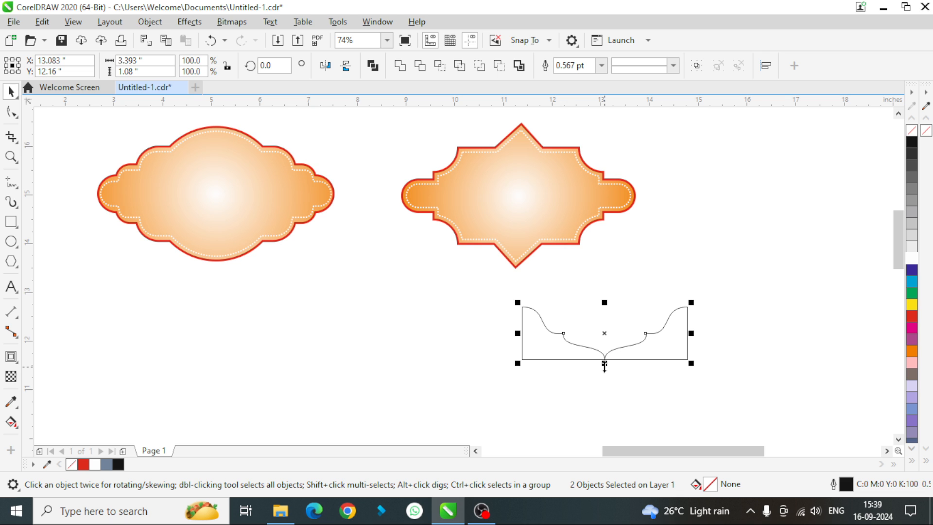
drag(604, 363, 608, 253)
click(747, 284)
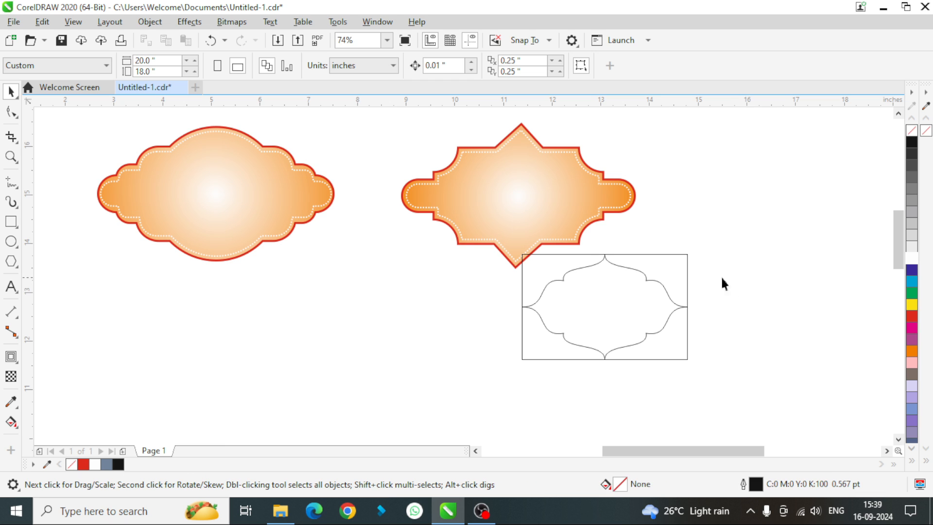
- Create a shape from the enclosed frame area with Smart Fill and move it off to the left of the construction pieces
click(18, 432)
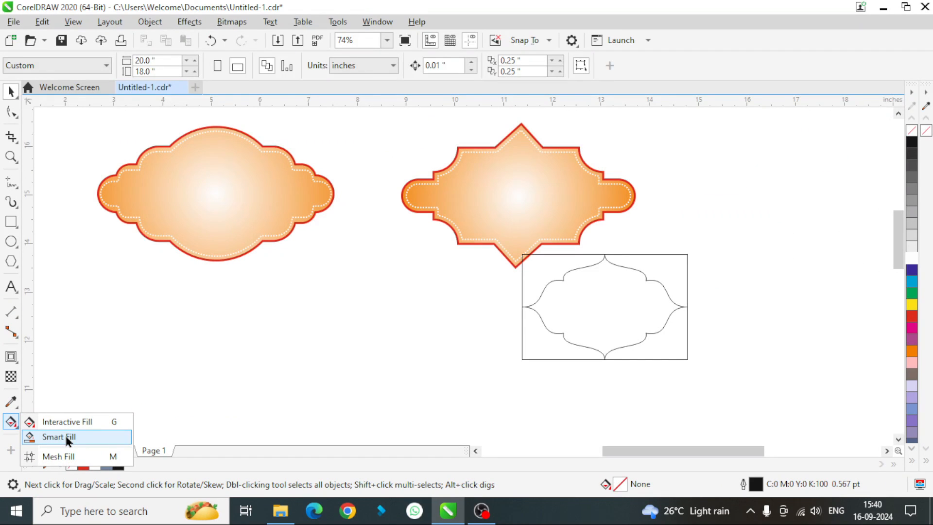
click(68, 437)
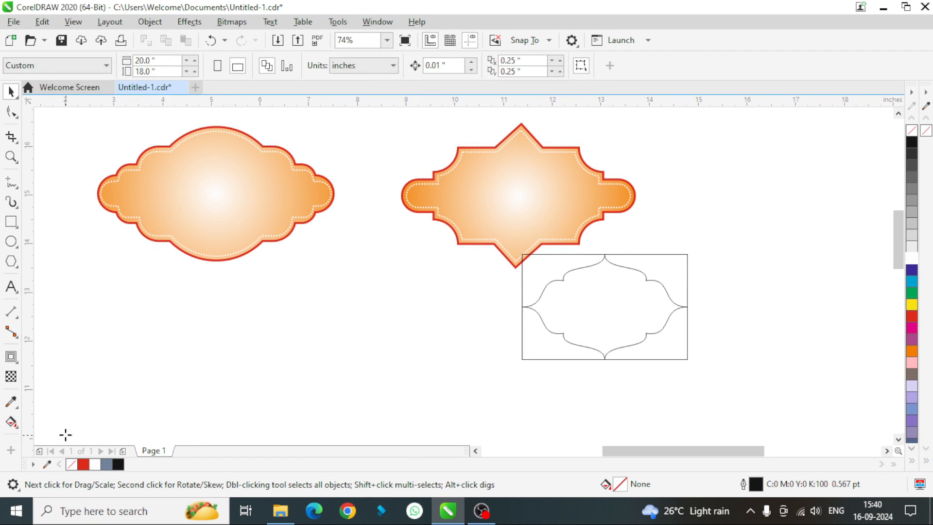
click(593, 291)
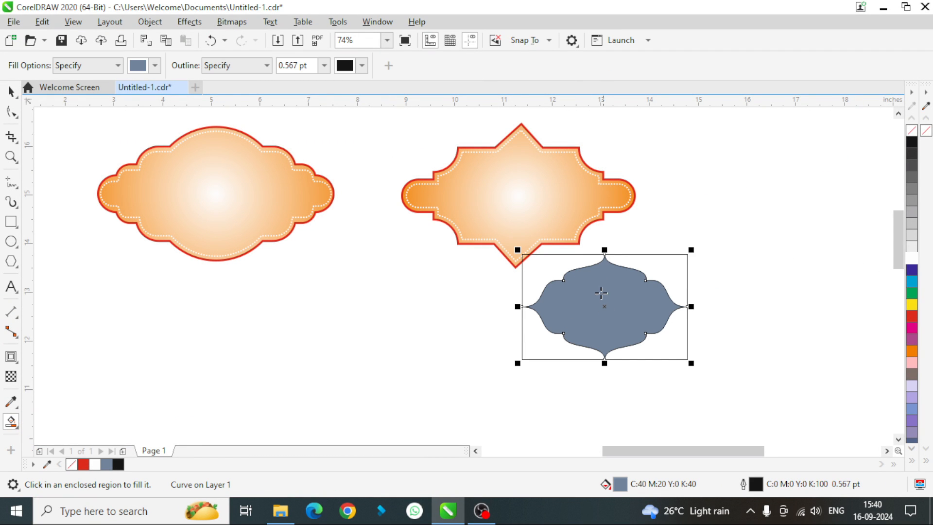
click(16, 92)
drag(623, 296, 386, 333)
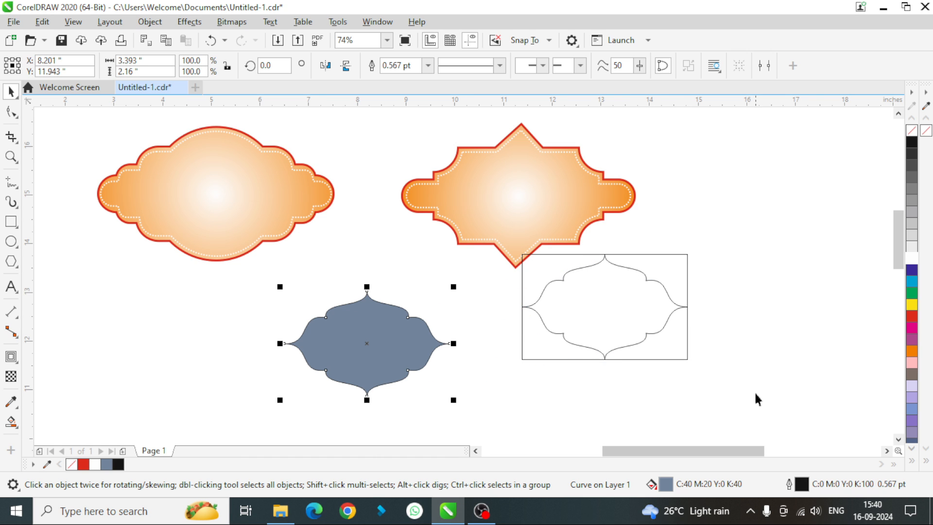
- Delete the four construction pieces and enlarge the filled frame shape to about 4.28 by 2.72 inches
drag(755, 394, 456, 247)
key(Delete)
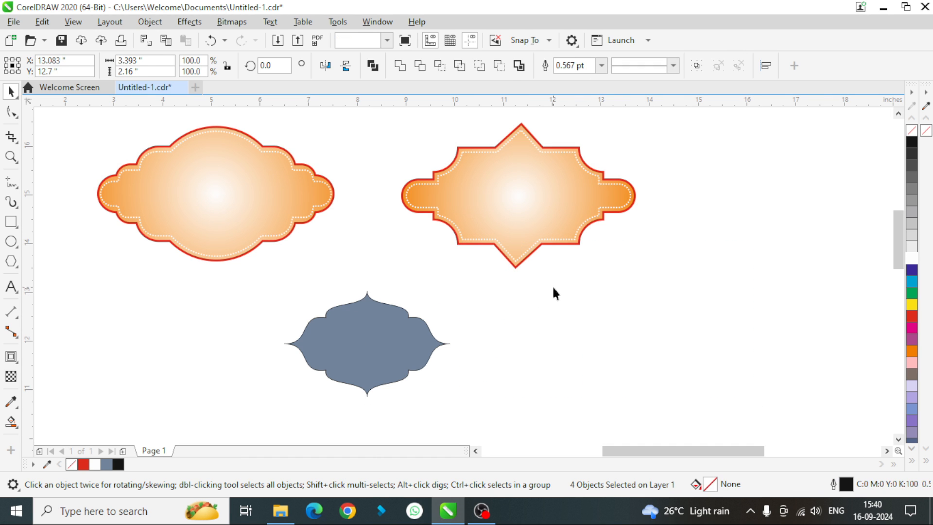
click(337, 339)
drag(455, 287, 498, 257)
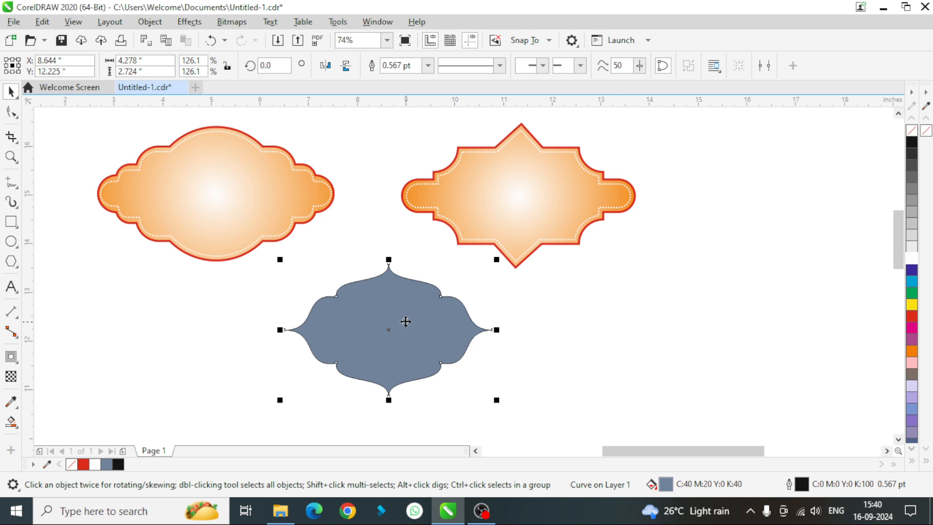
- Remove the new frame shape's fill and set its outline width to 3.0 pt
click(911, 131)
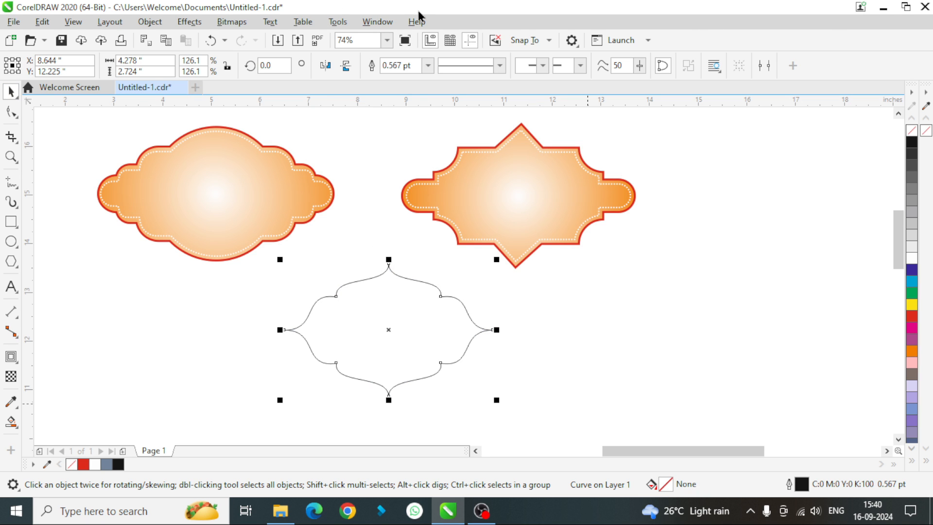
click(427, 65)
click(398, 151)
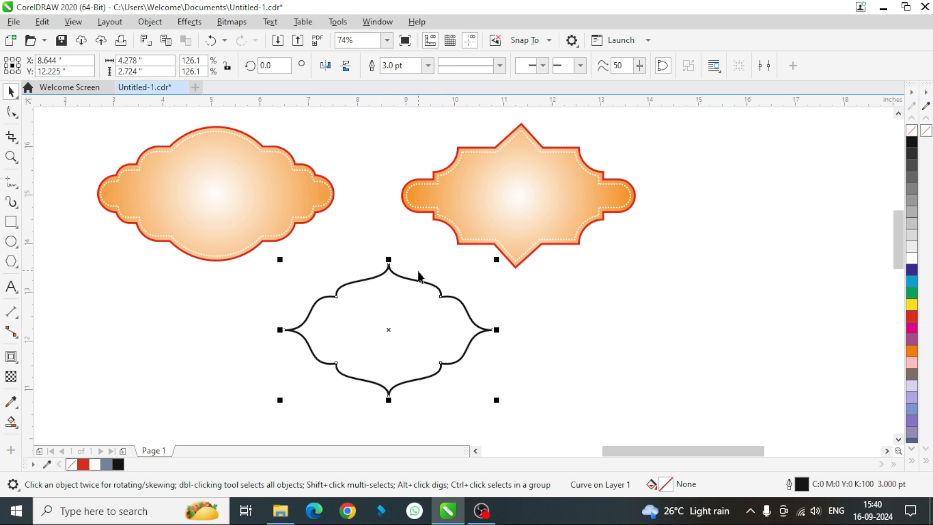
- Add a single inner contour to the frame shape and break it apart into a separate object
click(11, 356)
drag(403, 272, 387, 261)
click(12, 90)
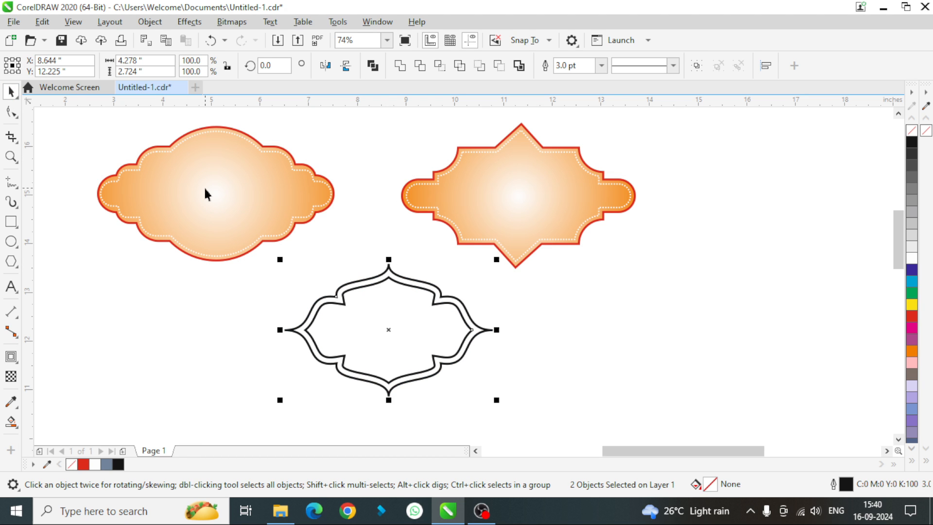
- Colour the outline of the outer frame shape red
click(286, 319)
click(366, 276)
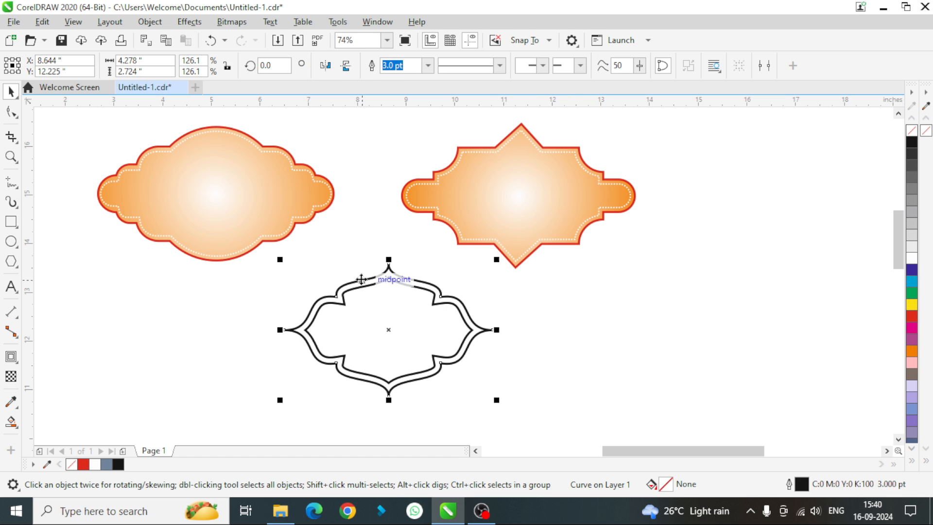
right_click(912, 316)
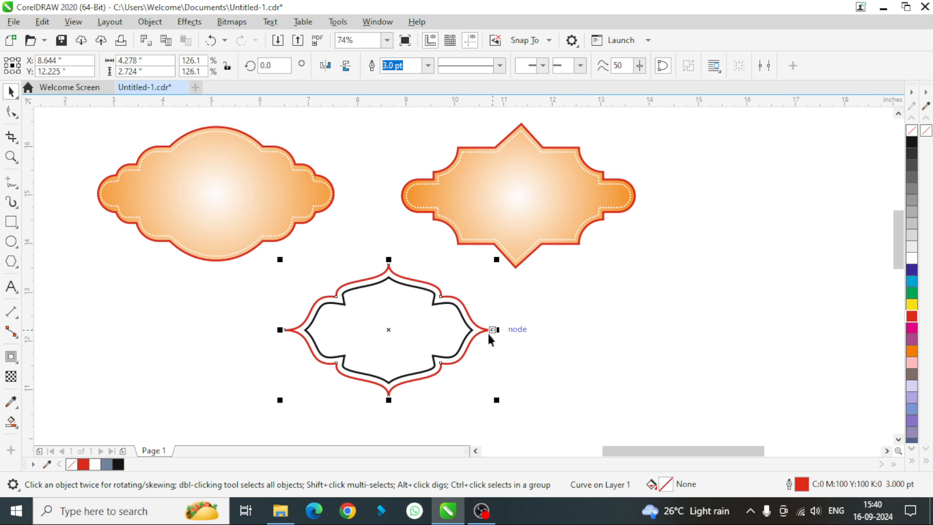
- Give the outer frame shape an elliptical fountain fill from white at its centre to orange at the edges
key(g)
drag(382, 312, 499, 387)
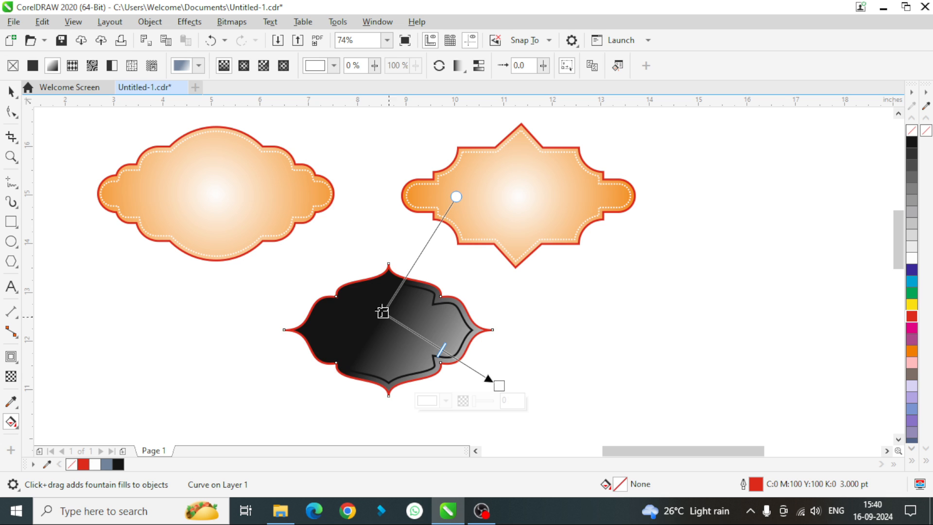
click(244, 66)
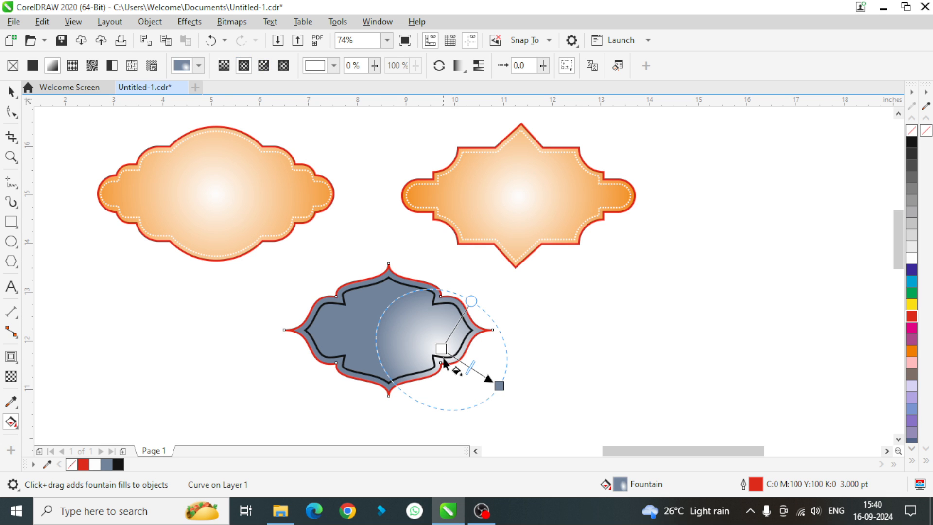
drag(441, 348, 397, 327)
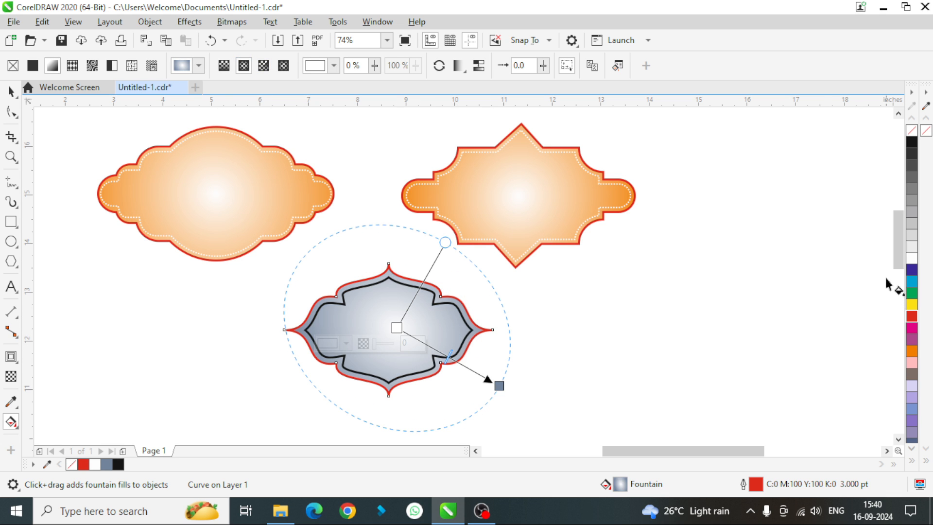
drag(911, 355, 499, 387)
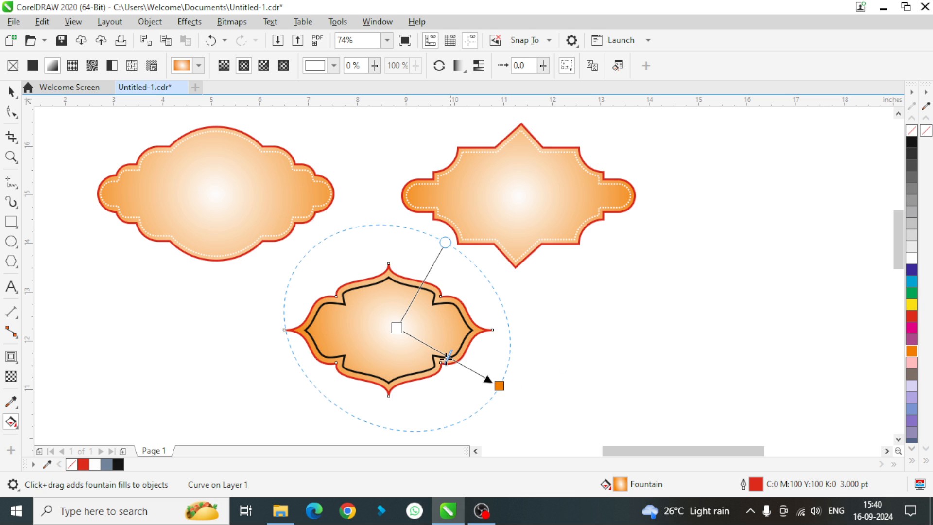
click(10, 89)
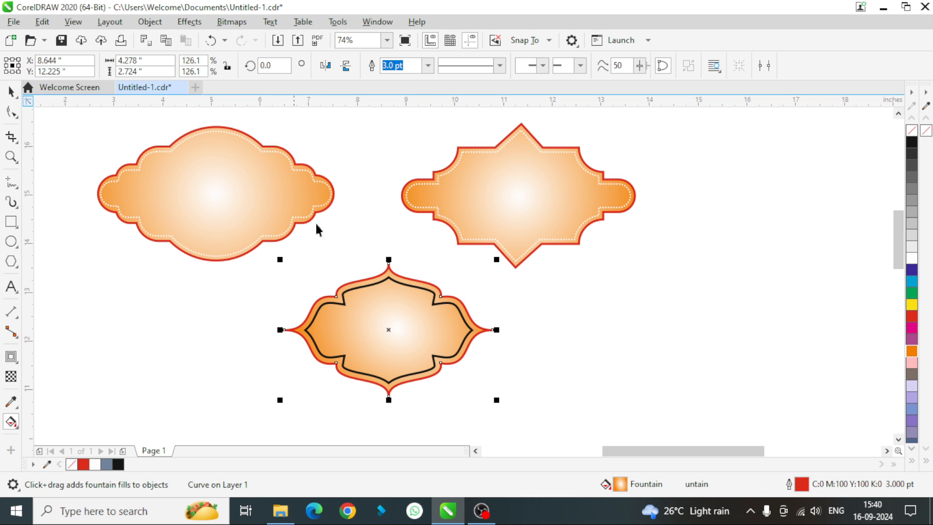
- Enlarge the inner contour to about 3.47 by 2.2 inches and style it as a dotted line 2.0 pt wide
click(393, 281)
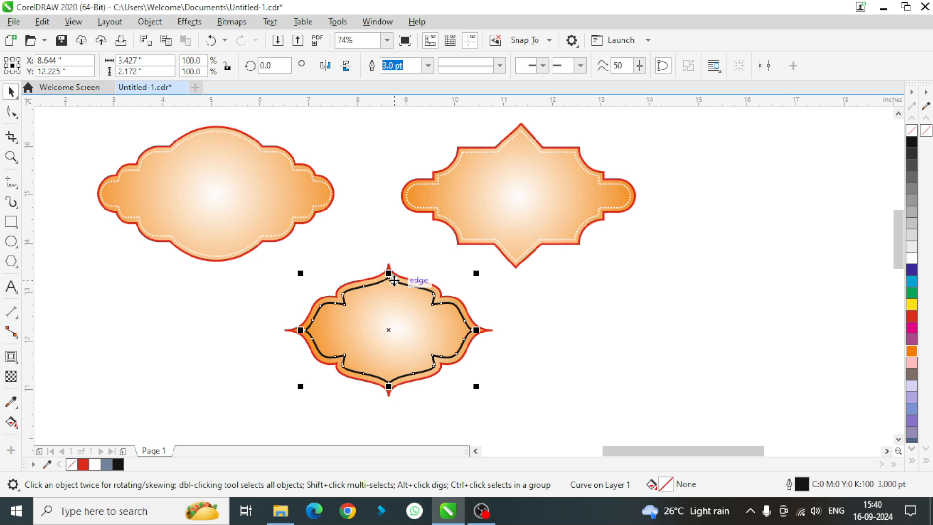
drag(475, 273, 474, 271)
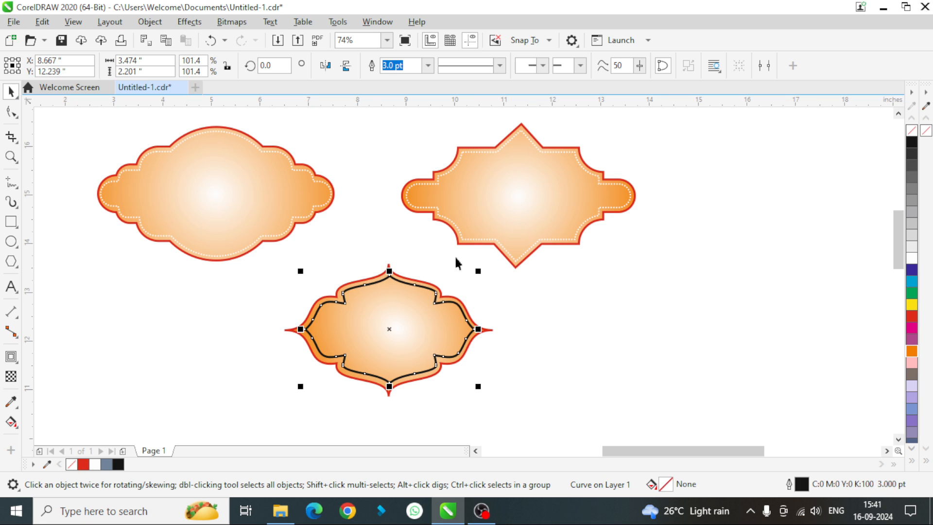
click(429, 68)
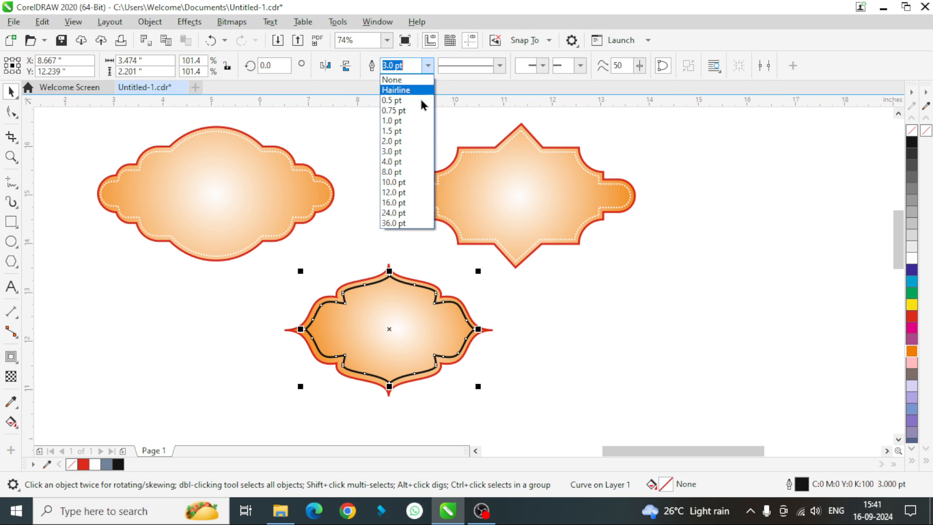
click(400, 141)
click(499, 66)
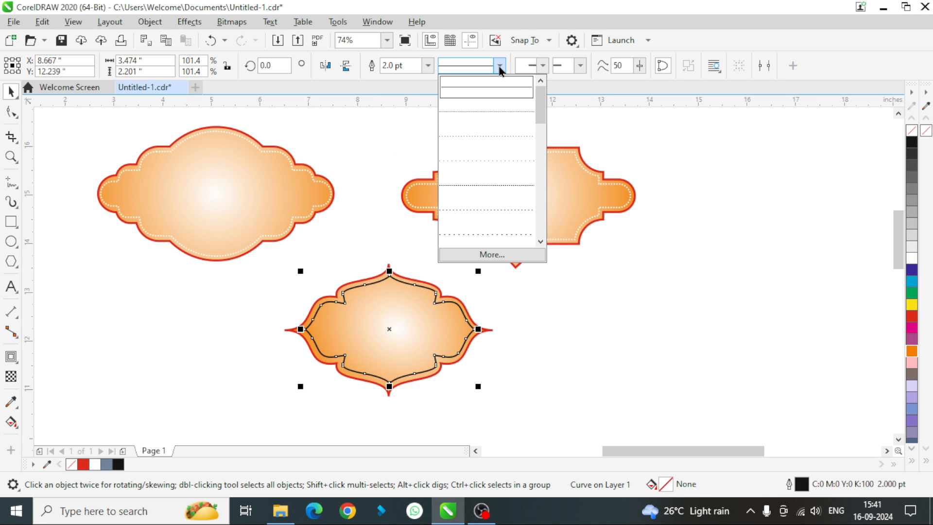
click(493, 119)
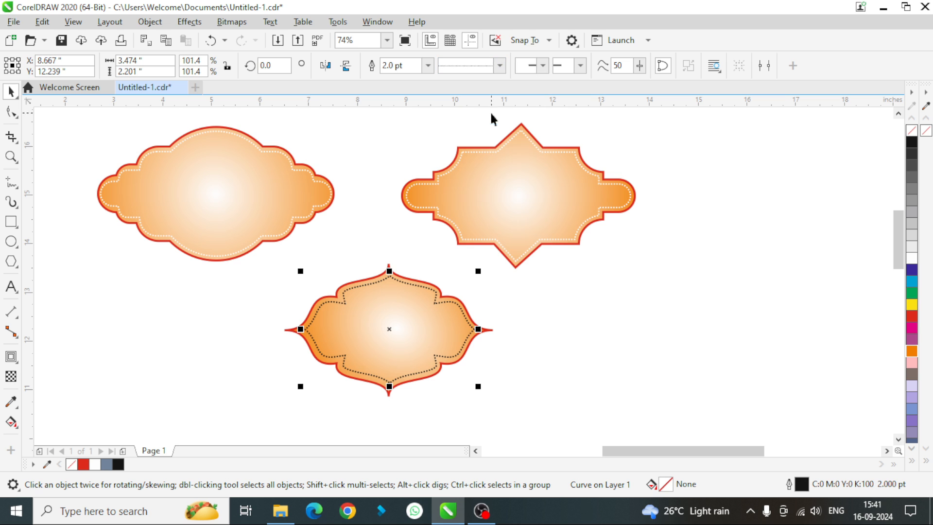
- Colour the outline of the dotted inner contour white
right_click(912, 263)
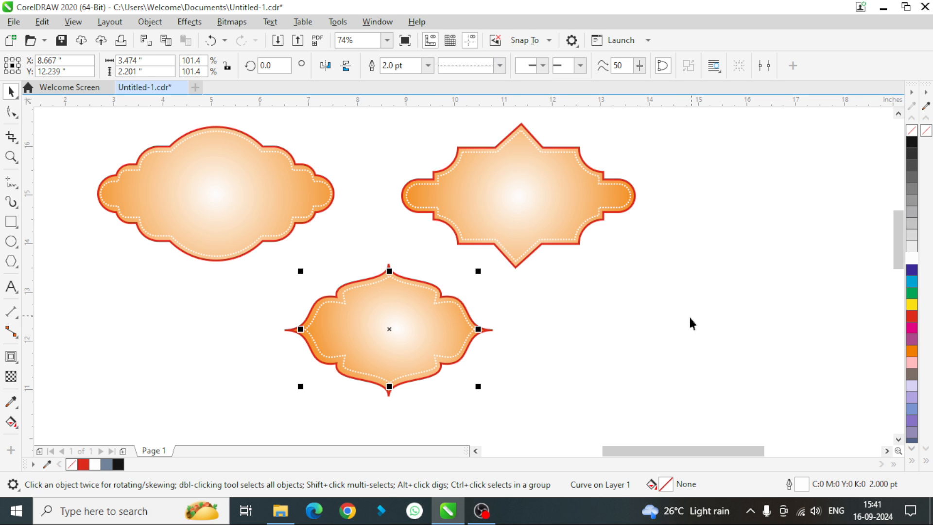
click(651, 346)
- Group the pointed frame with its dotted inner contour and move it into the row beside the two other finished frames
drag(603, 378, 221, 266)
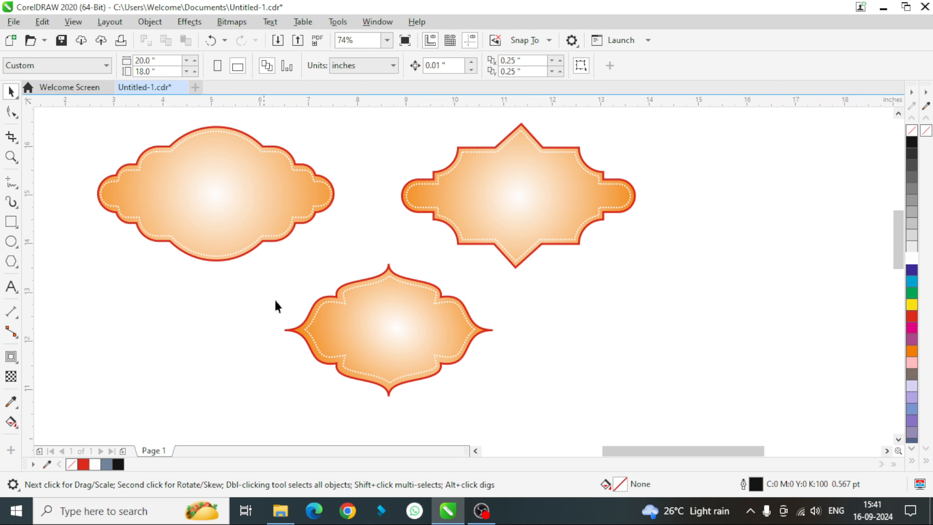
drag(485, 420, 325, 290)
drag(250, 244, 249, 245)
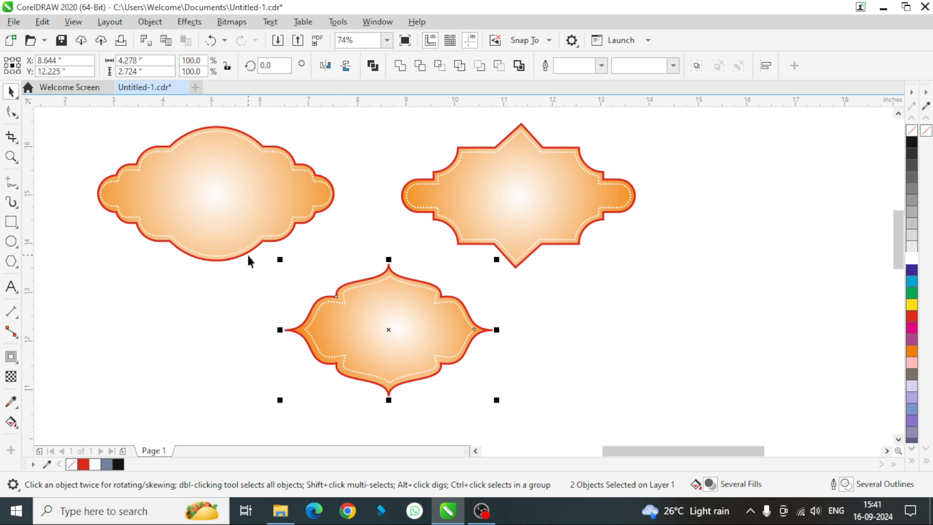
key(ctrl+g)
drag(391, 325, 755, 189)
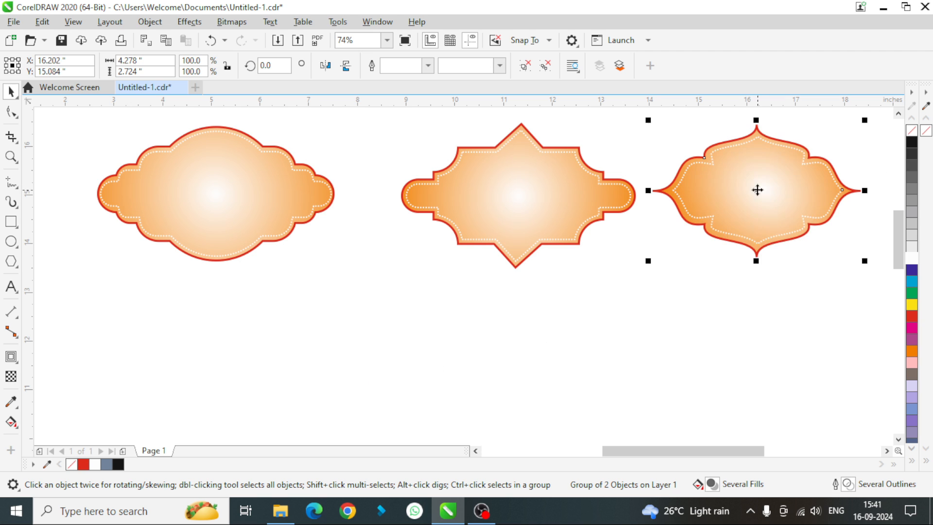
click(639, 322)
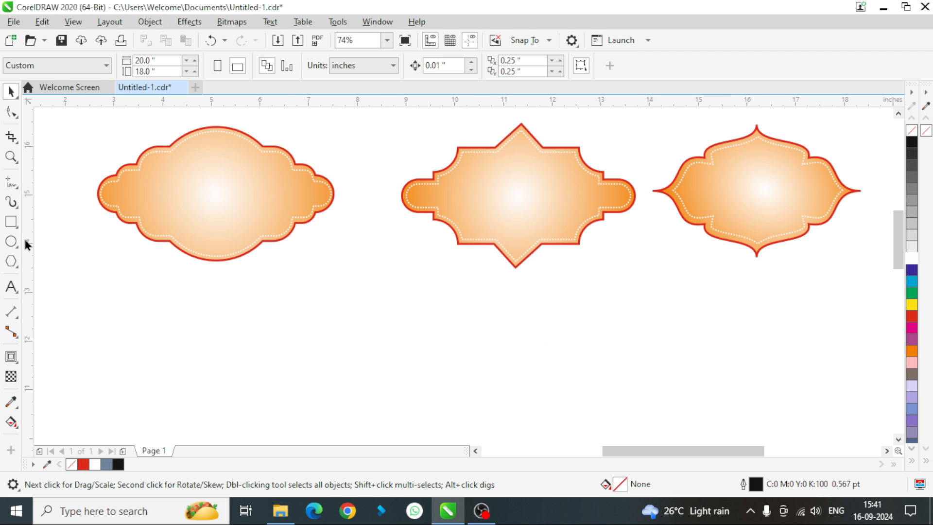
- Draw a horizontal rectangle about 3.68 by 2.16 inches in the empty area below the finished frames
click(11, 222)
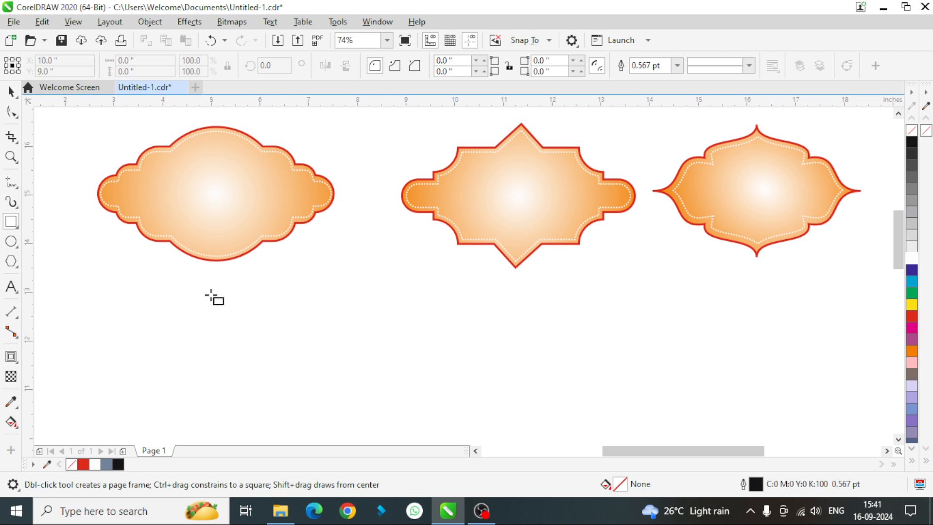
drag(199, 292, 313, 350)
drag(363, 388, 377, 397)
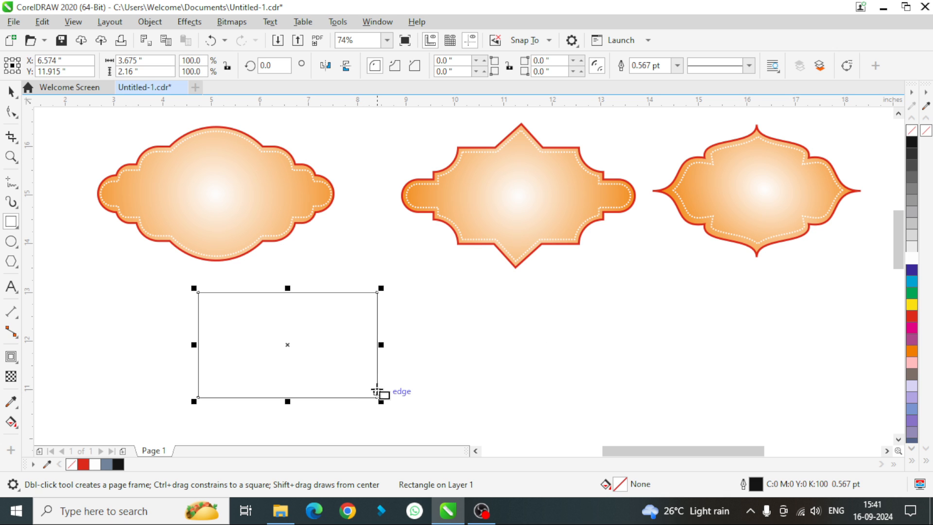
- Shift the rectangle to the right and add a concentric copy of it about 4.94 by 1.15 inches
click(10, 93)
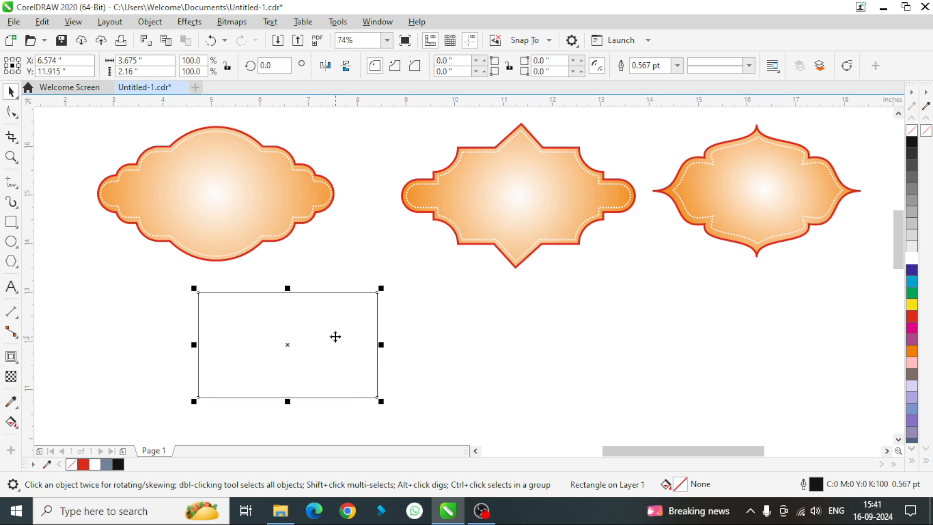
drag(336, 335, 407, 335)
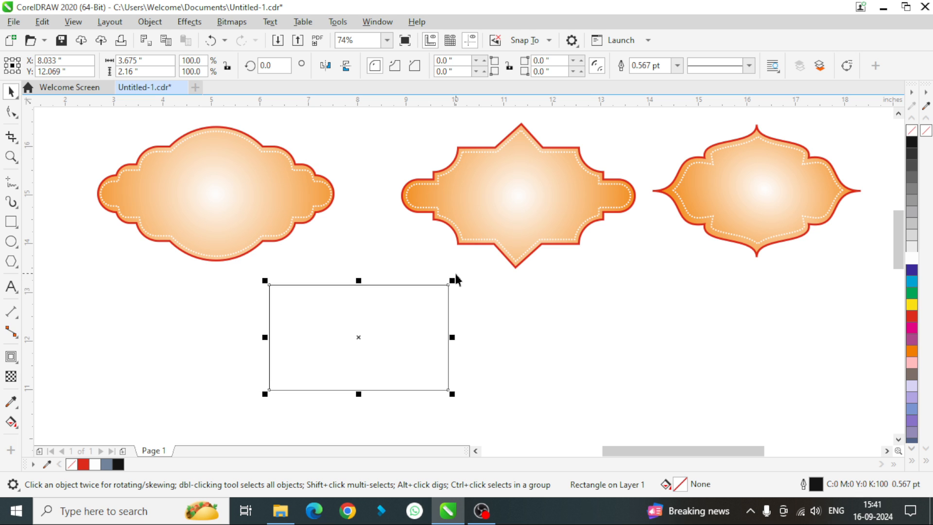
drag(454, 280, 486, 336)
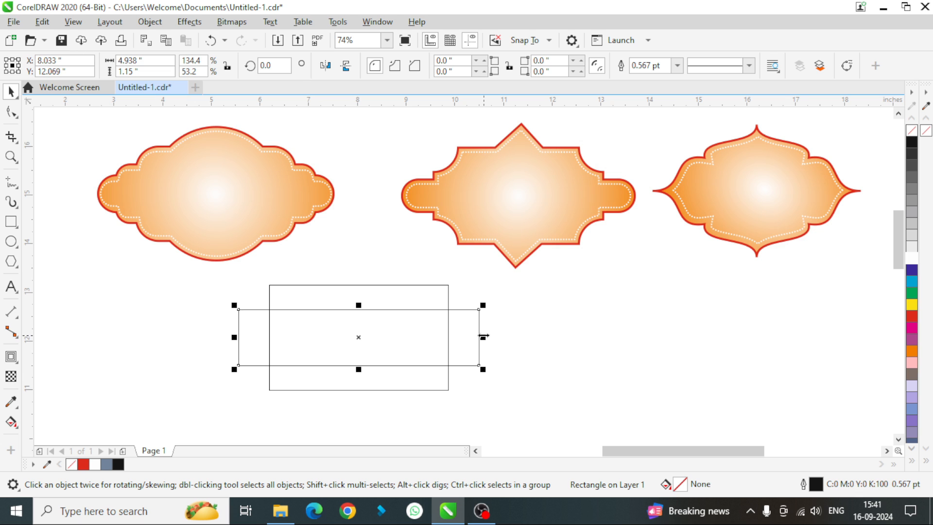
- Draw an upright rectangle about 2.05 by 2.58 inches and place it over the middle of the two crossed rectangles
click(11, 222)
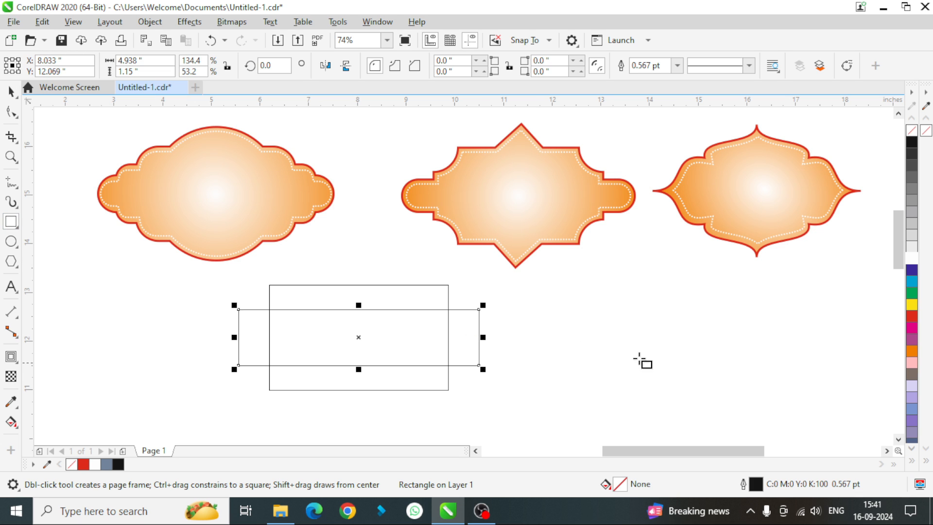
drag(582, 283, 681, 409)
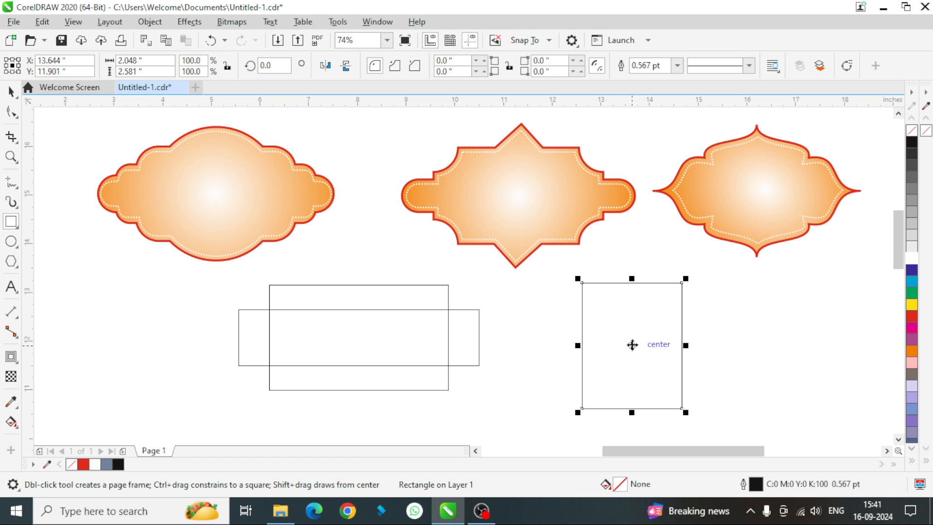
mouse_move(631, 346)
mouse_down()
mouse_move(340, 345)
mouse_move(352, 342)
mouse_up()
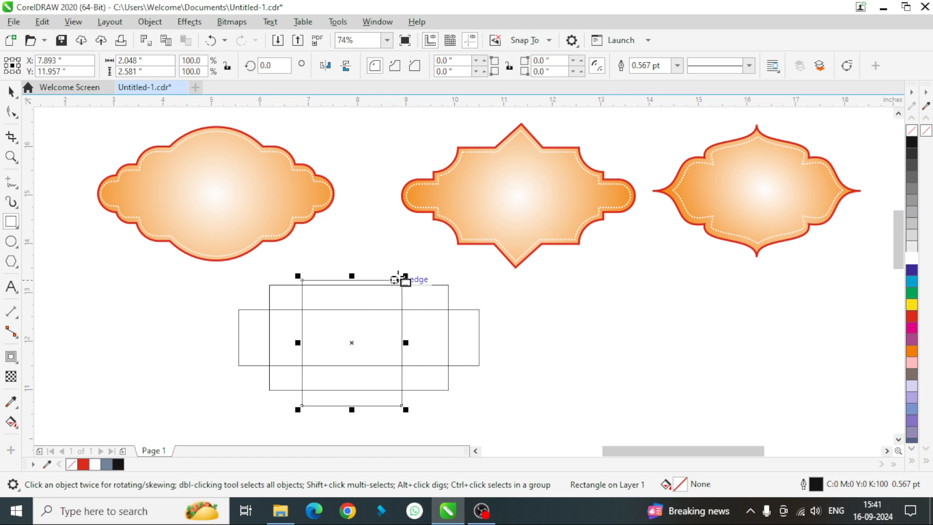
- Enlarge the upright rectangle to about 2.39 by 3.02 inches and nudge it to the centre of the other rectangles
drag(407, 270, 429, 254)
drag(368, 333, 369, 336)
drag(421, 260, 423, 257)
click(11, 91)
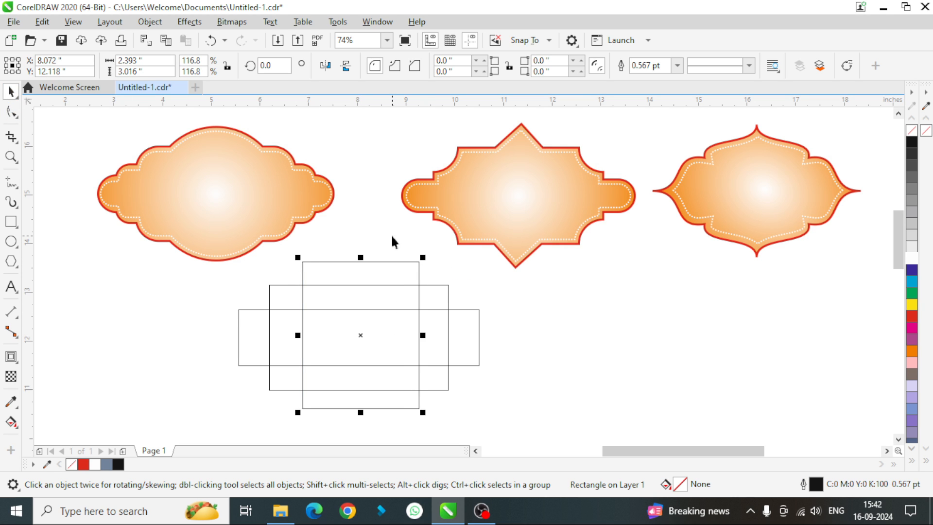
key(Down)
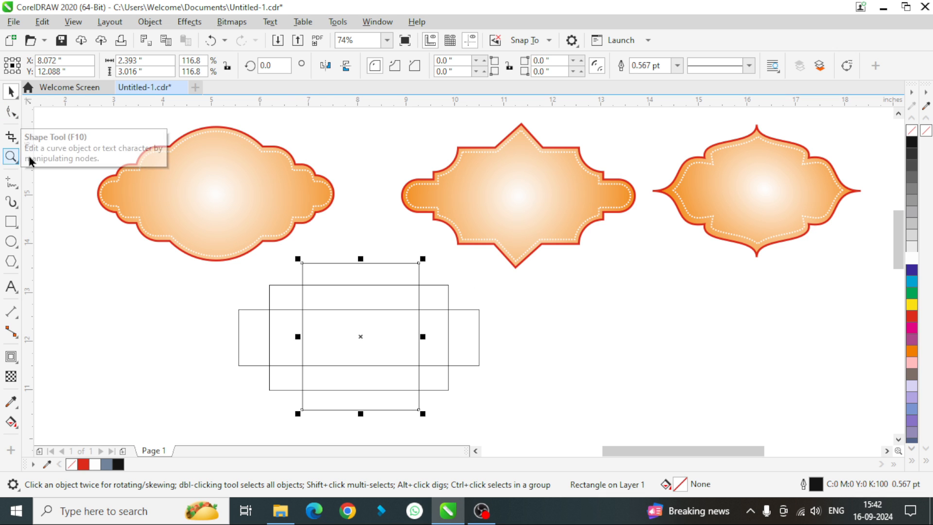
- Round the upright rectangle's corners fully and enlarge it to about 2.62 by 3.3 inches
click(14, 113)
drag(300, 264, 367, 274)
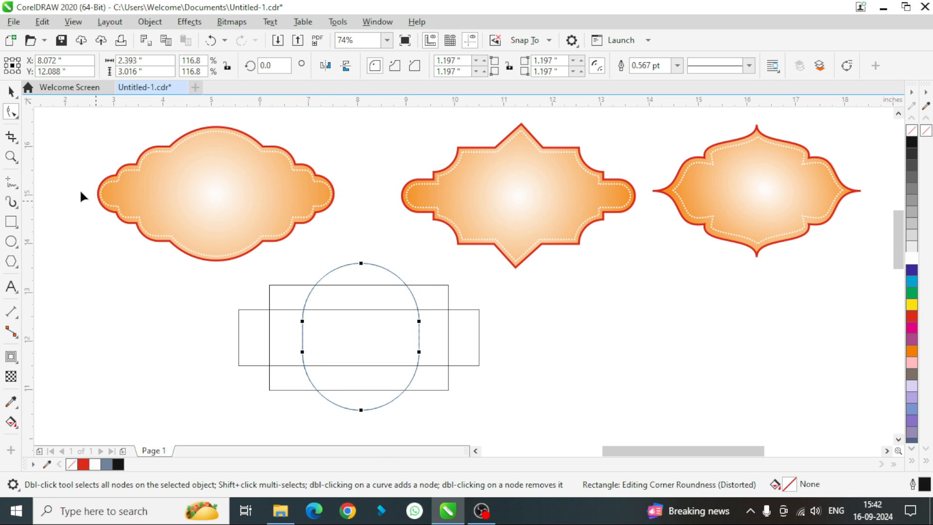
click(10, 92)
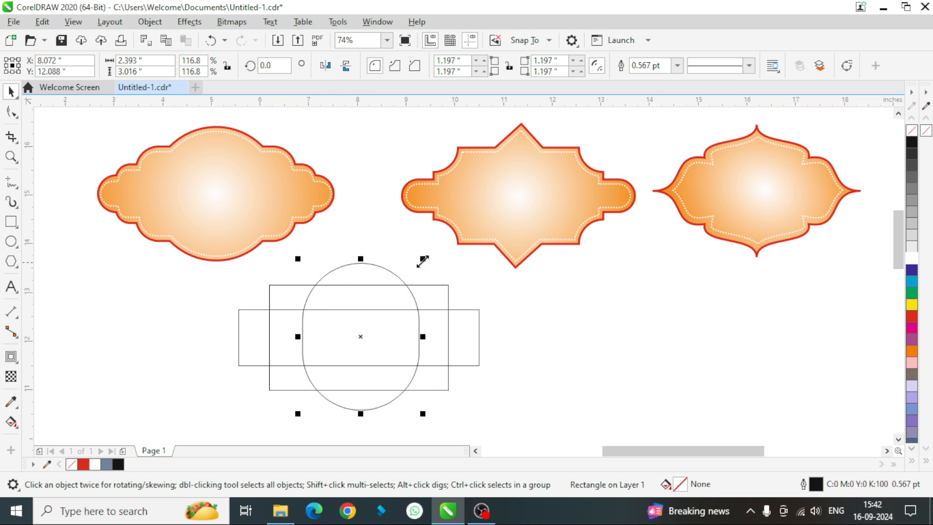
drag(422, 256, 430, 248)
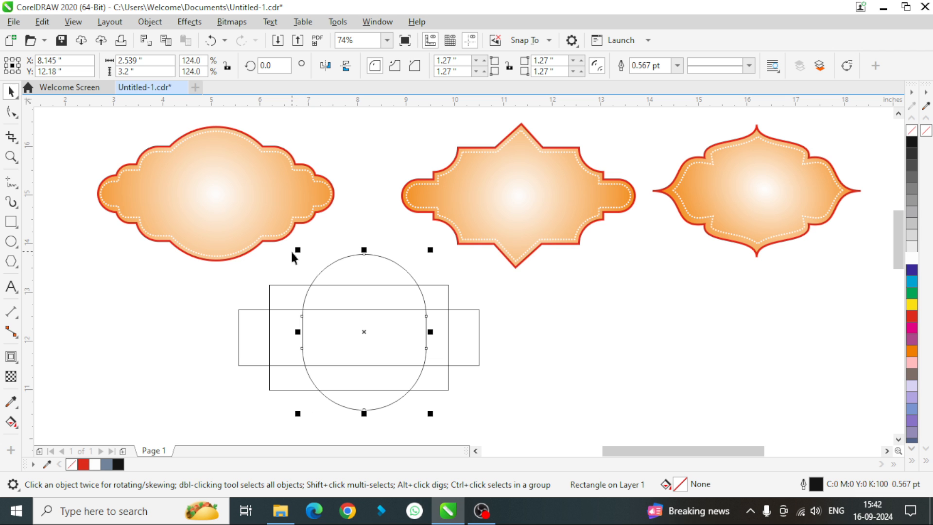
drag(298, 246, 294, 244)
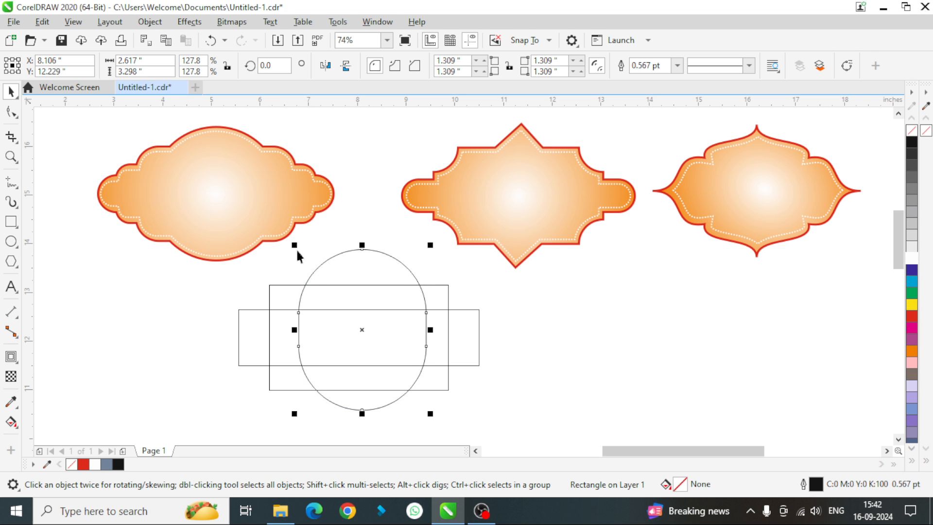
click(563, 358)
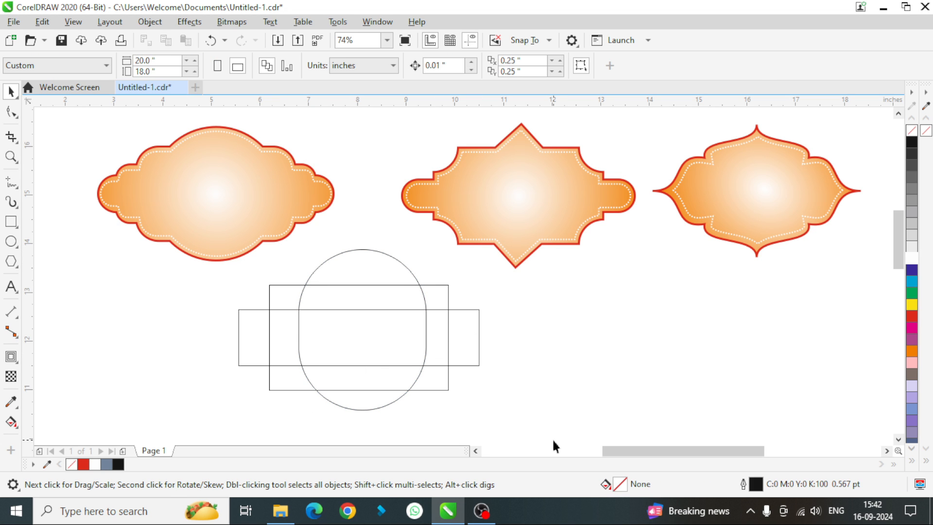
- Weld the three overlapping shapes into one frame and reduce it to about 4.01 by 2.68 inches, placed nearer the first finished frame
drag(247, 256, 225, 246)
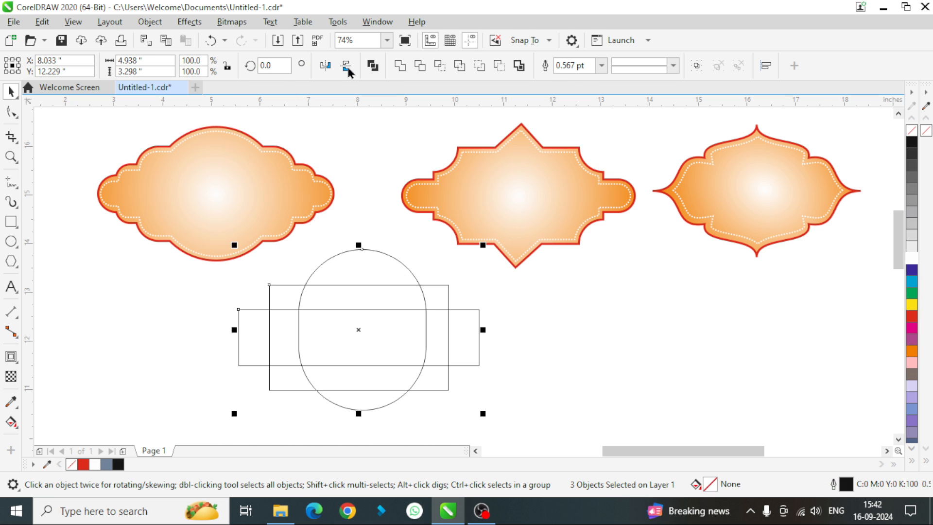
click(402, 64)
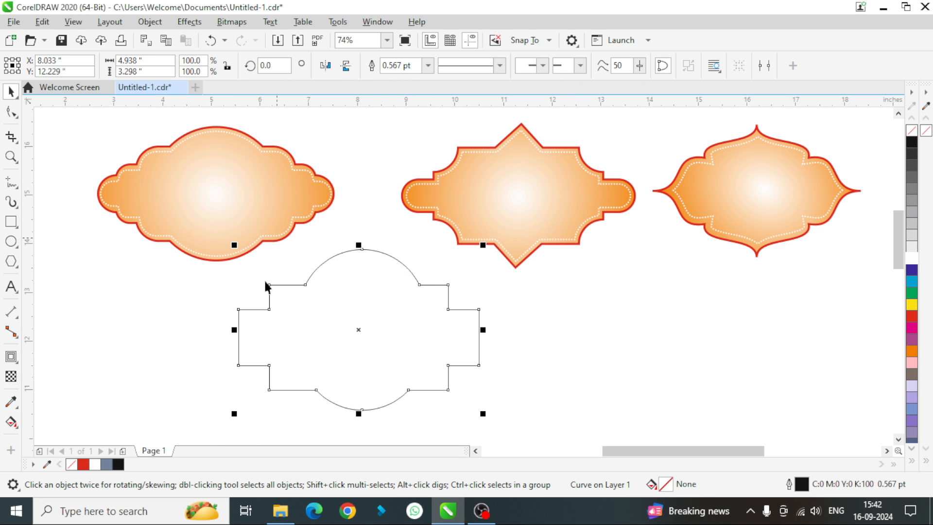
drag(485, 242, 439, 271)
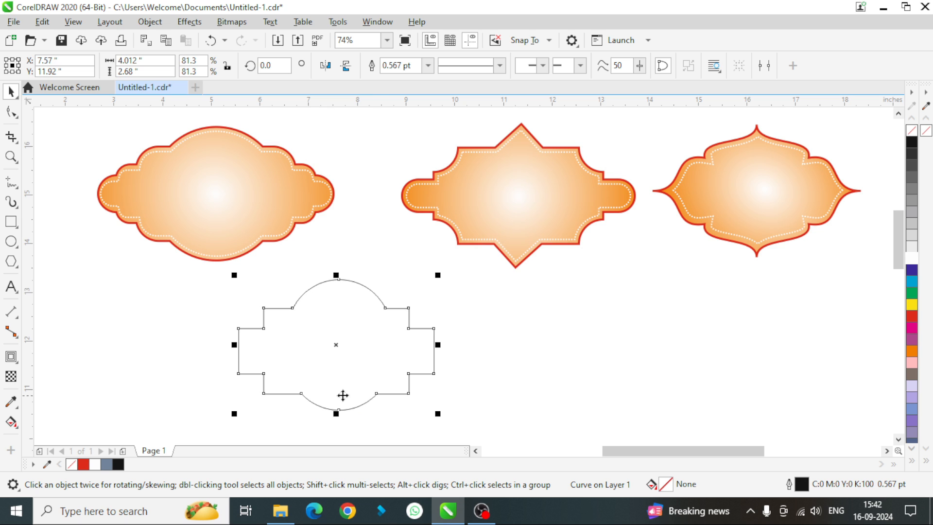
drag(381, 336, 325, 317)
- Set the welded frame's outline width to 3.0 pt and add a single inner contour offset about 0.11 inches
click(427, 66)
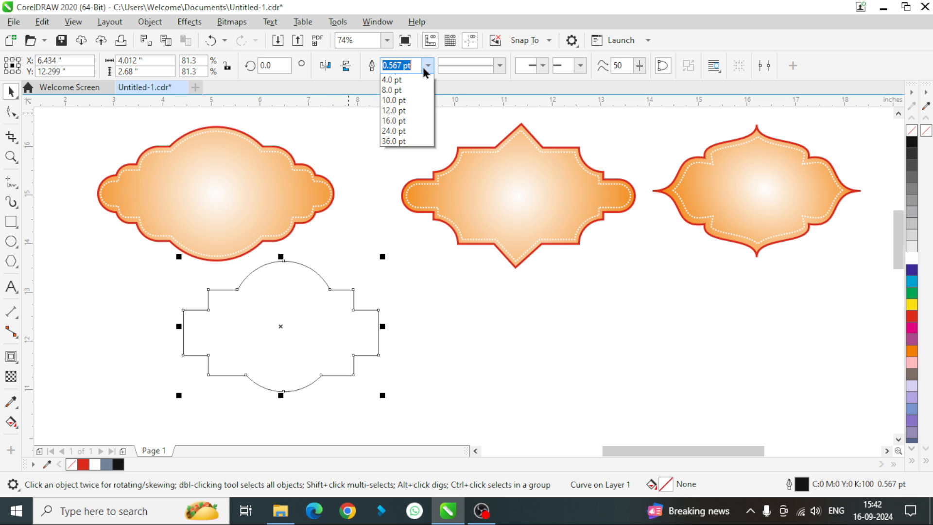
click(397, 152)
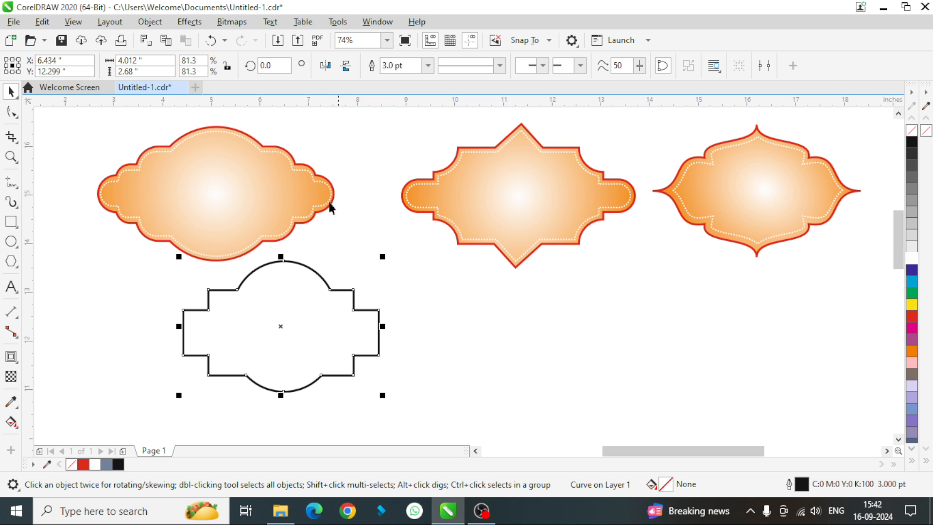
click(11, 356)
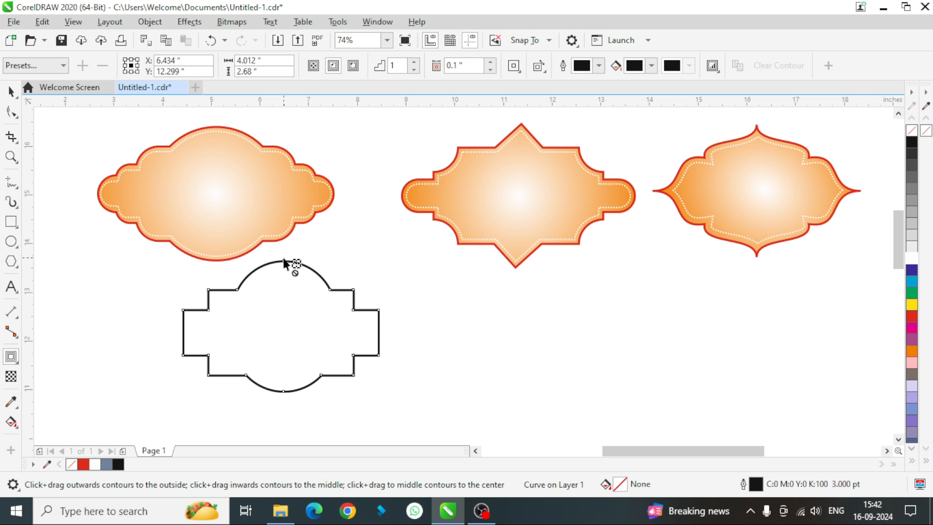
mouse_move(285, 260)
mouse_down()
mouse_move(280, 273)
mouse_move(281, 264)
mouse_up()
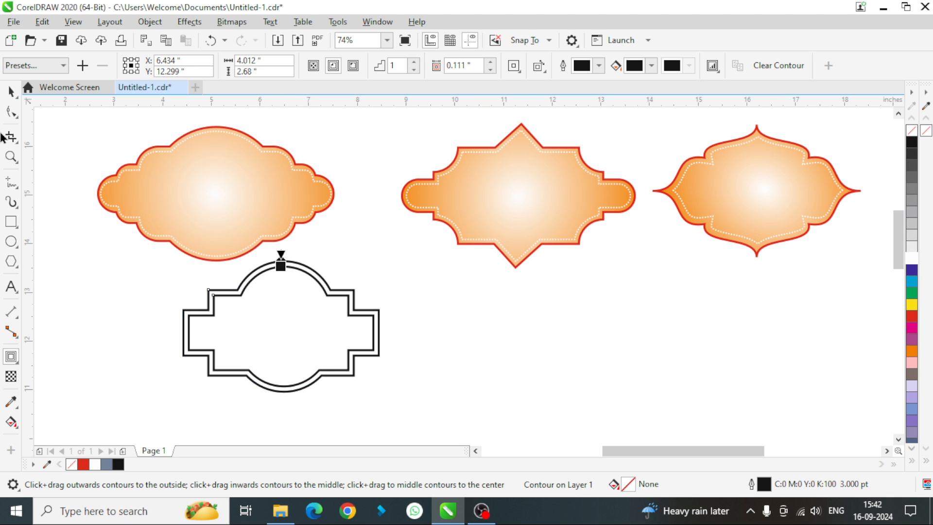
- Break the contour apart so the inner outline is a separate object from the welded frame
click(11, 92)
key(ctrl+k)
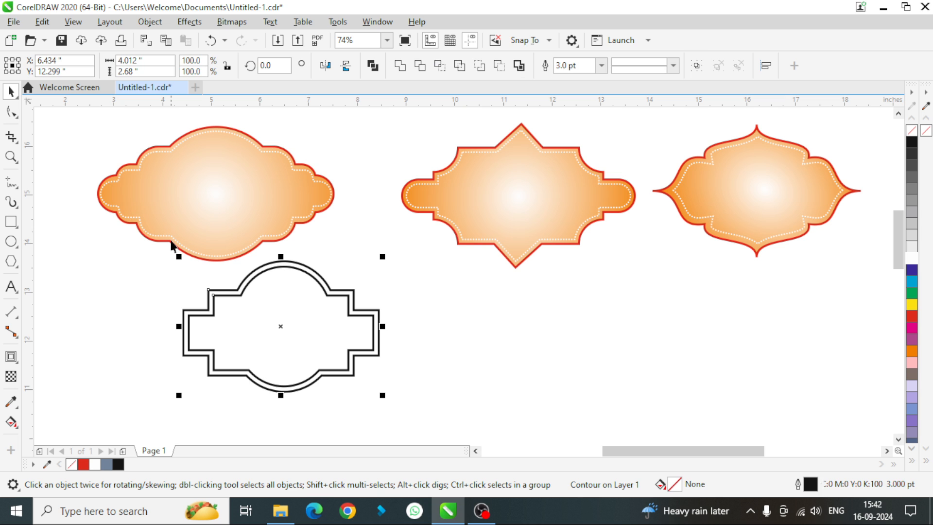
click(509, 331)
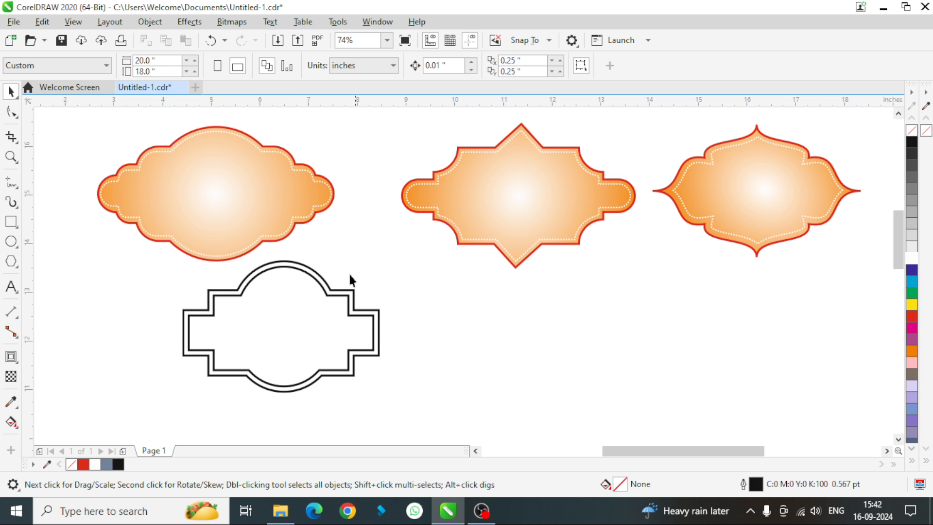
- Style the inner contour of the welded frame as a dotted line 2.0 pt wide
click(296, 266)
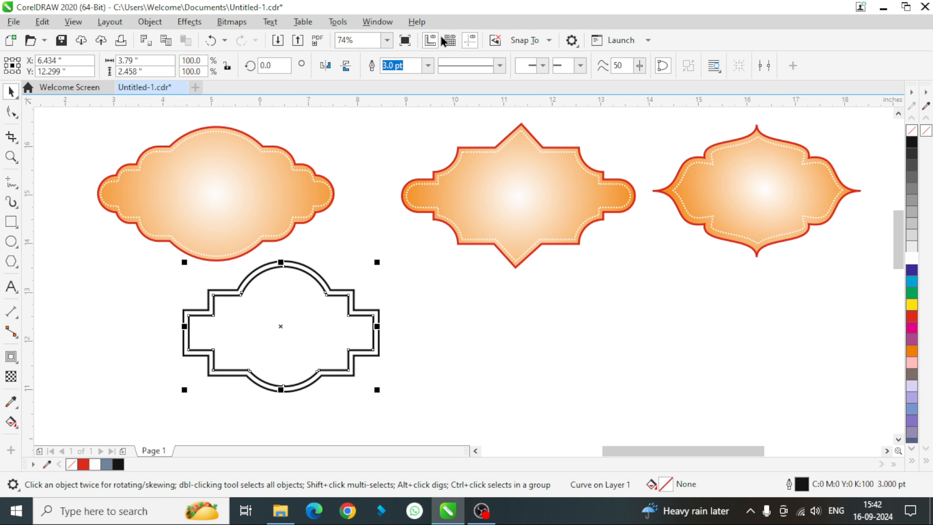
click(429, 69)
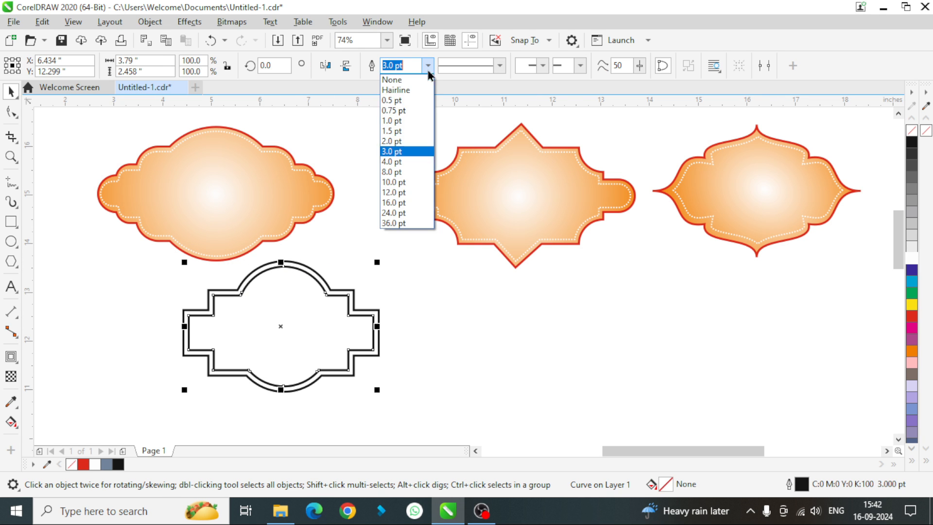
click(398, 140)
click(500, 65)
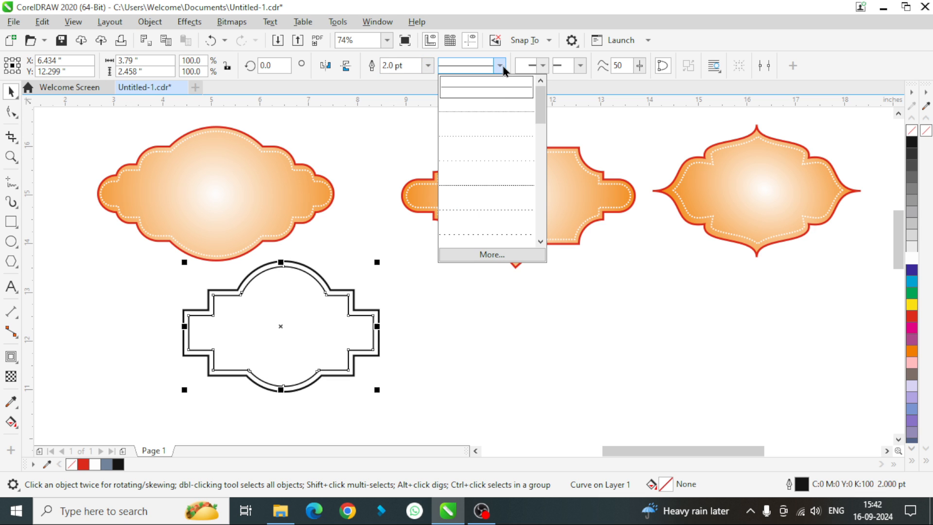
click(491, 111)
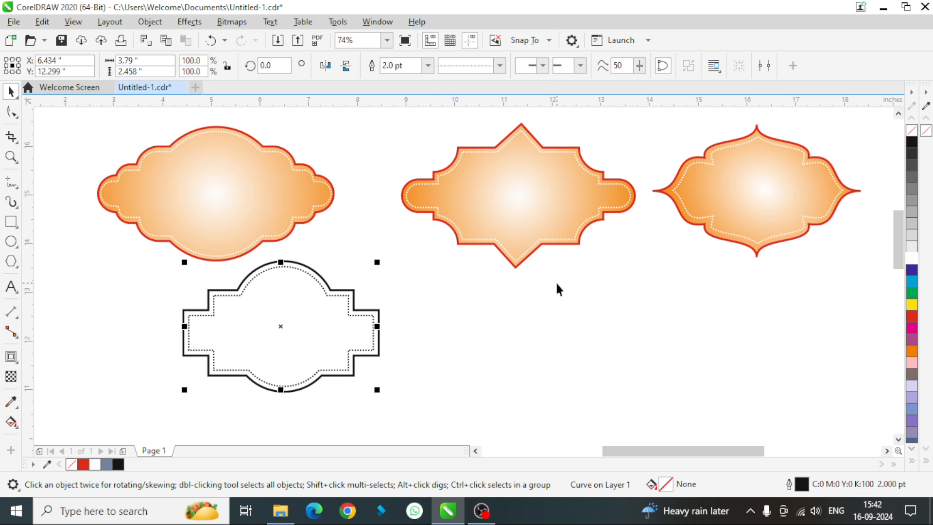
- Fill the welded frame with an elliptical fountain fill running from white at its centre to orange at the outer end
click(505, 315)
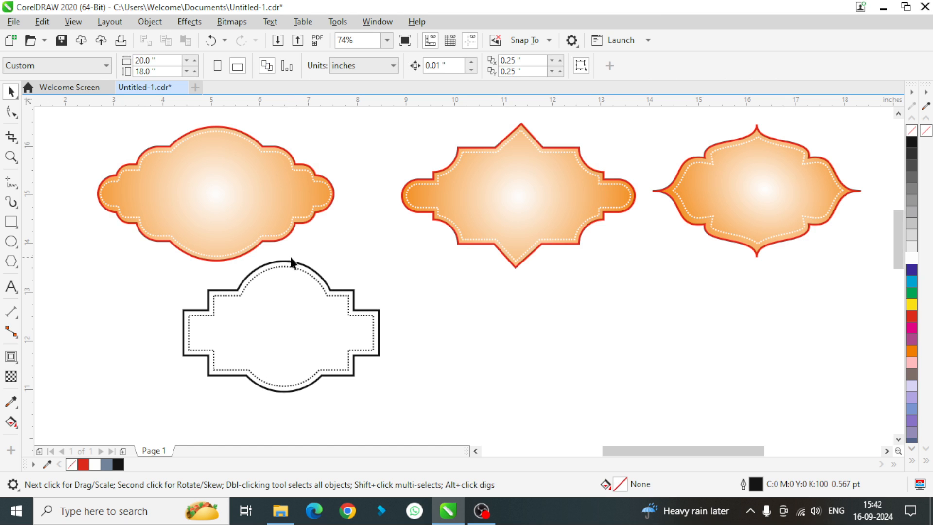
click(302, 271)
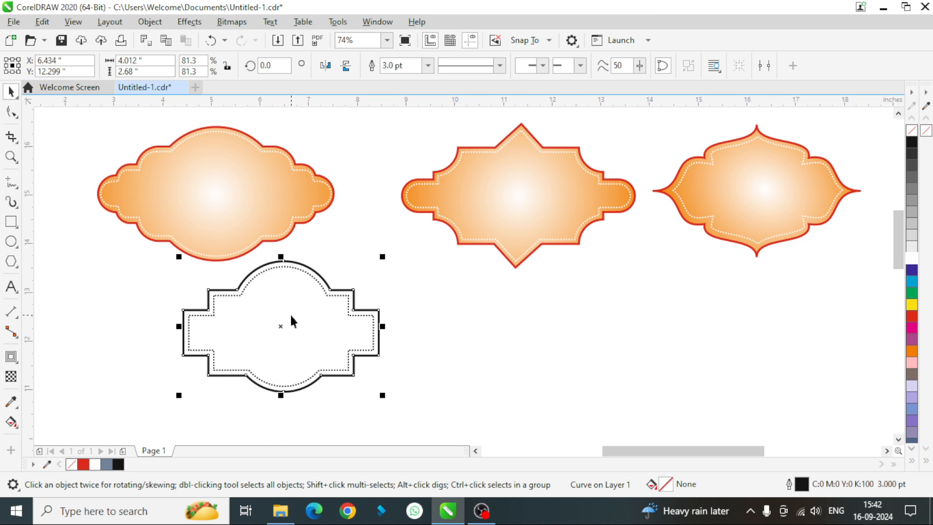
key(g)
drag(283, 308, 391, 401)
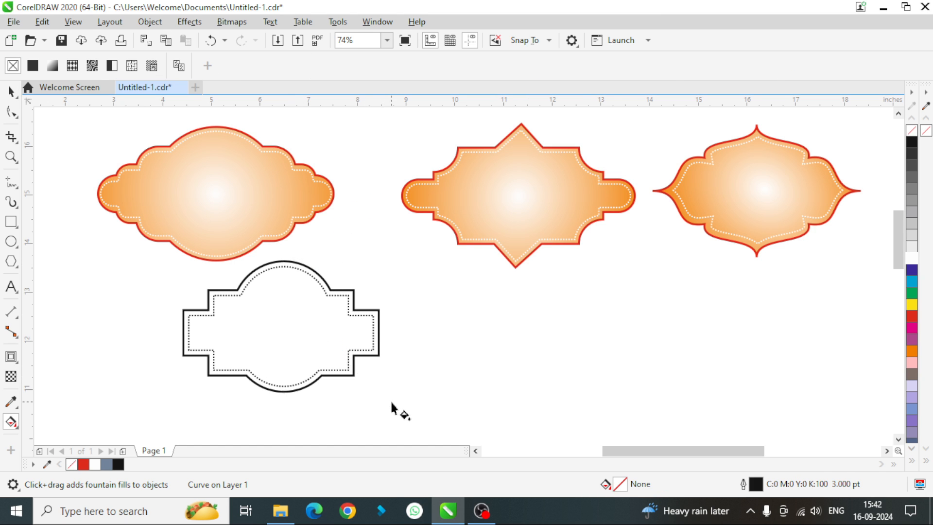
click(250, 68)
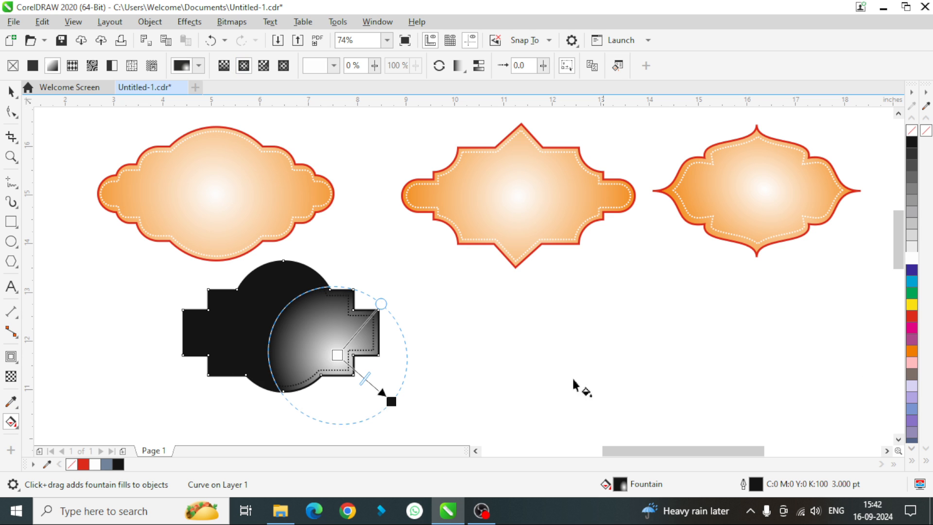
drag(338, 354, 280, 326)
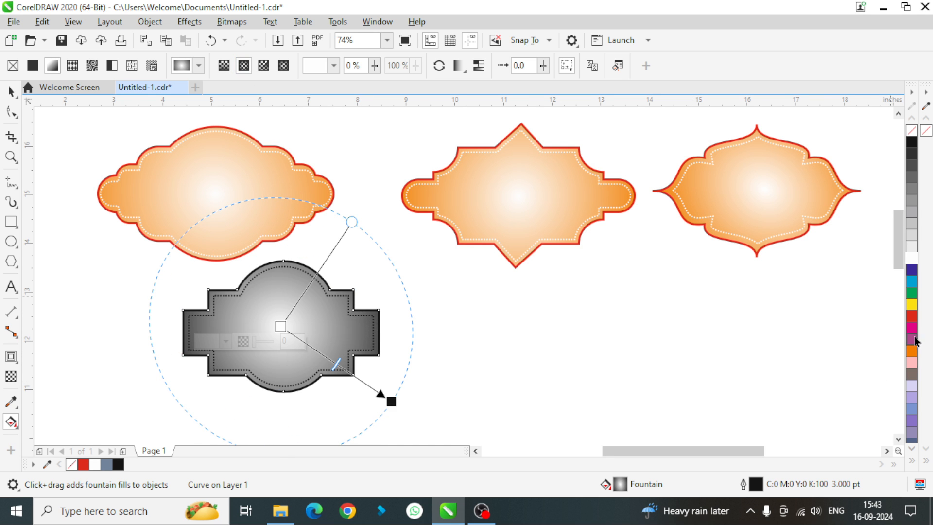
drag(911, 356, 392, 402)
key(space)
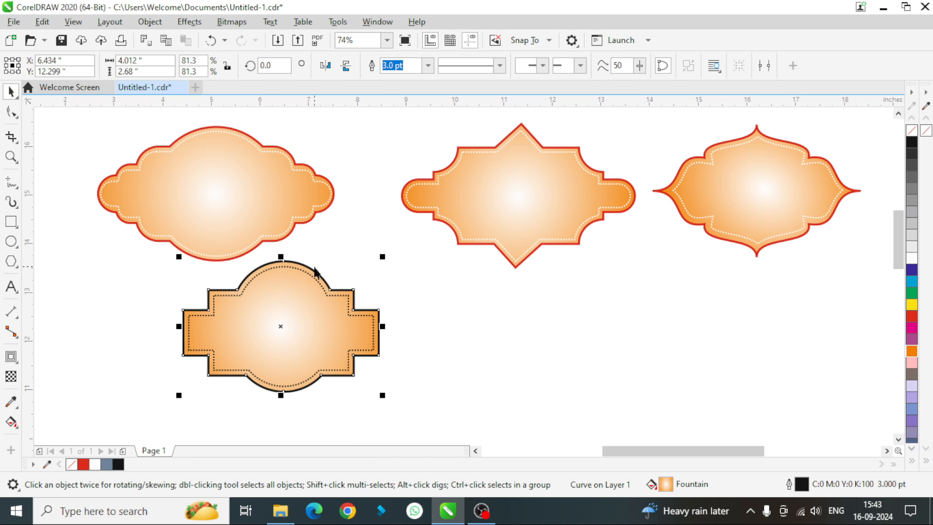
- Colour the welded frame's outline red and its dotted inner contour white
right_click(911, 316)
click(363, 279)
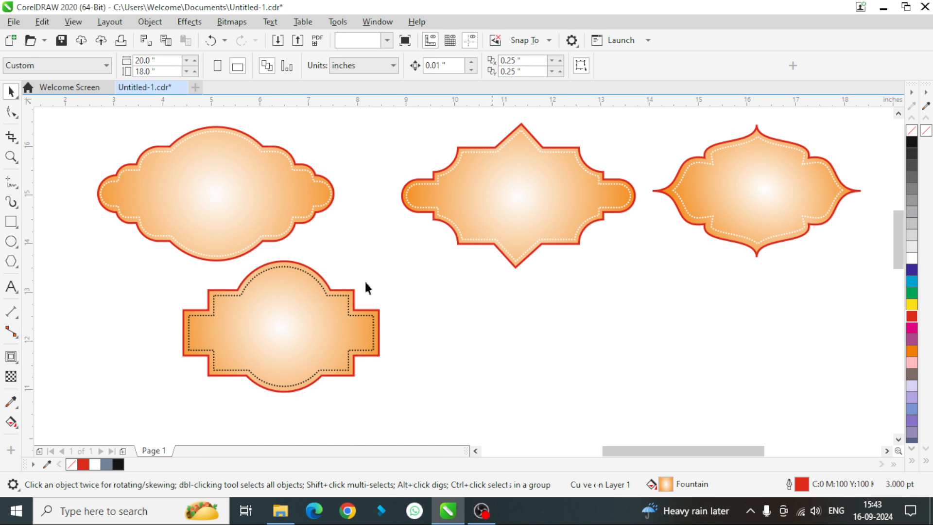
click(348, 300)
right_click(911, 258)
click(492, 383)
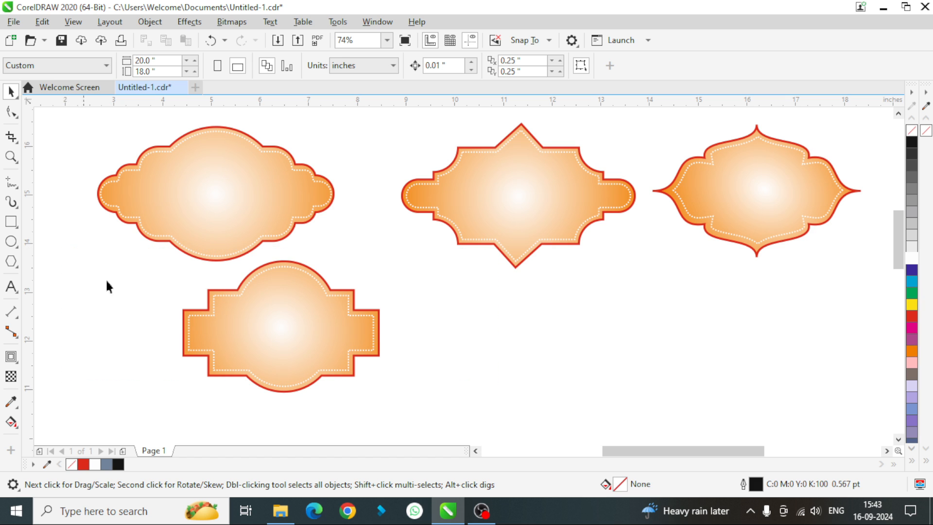
- Move the finished welded frame together with its dotted border down and left, below the first frame
drag(116, 245, 116, 245)
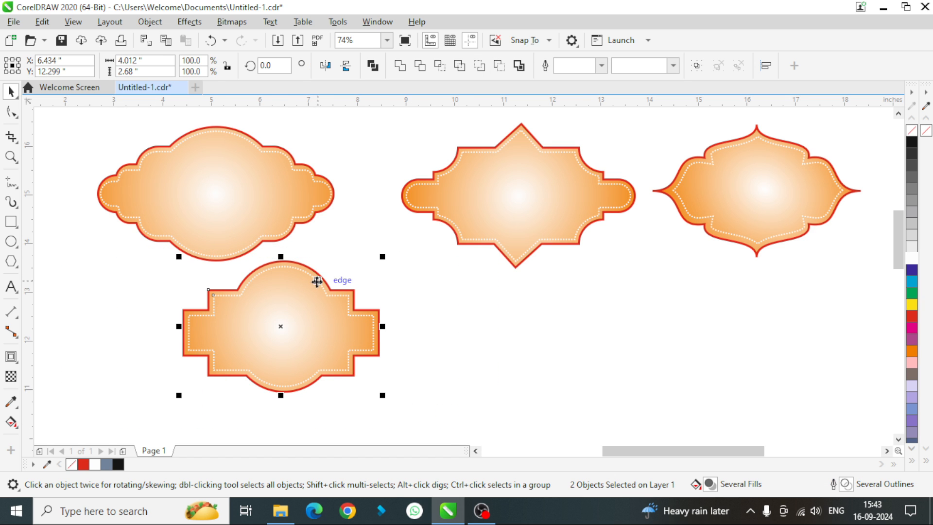
drag(278, 319, 182, 333)
click(529, 354)
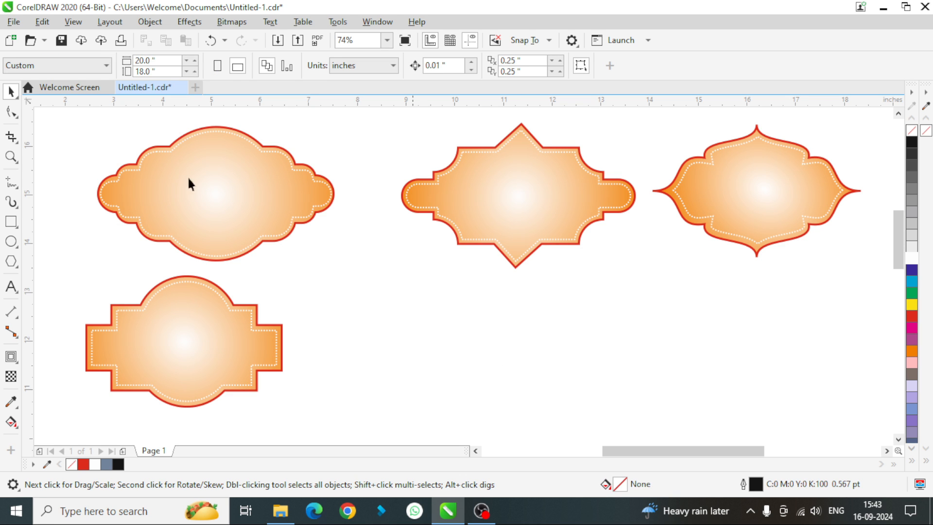
- Draw a rectangle about 2.29 by 2.24 inches below the star-shaped frame and convert it to curves
click(12, 223)
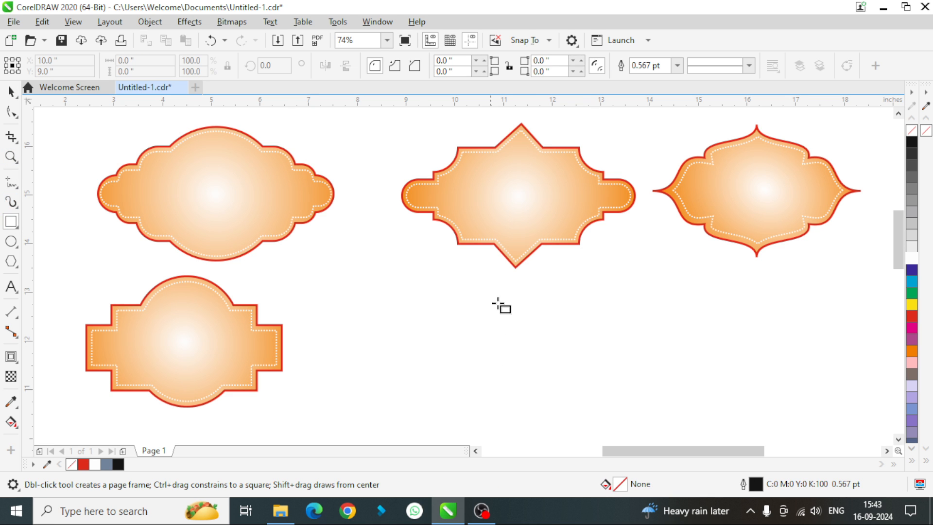
drag(436, 290, 548, 397)
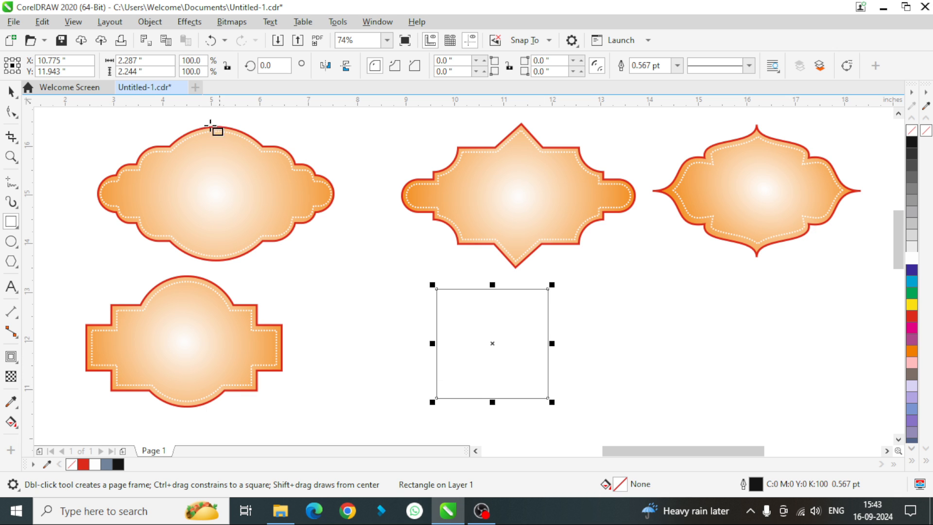
click(12, 111)
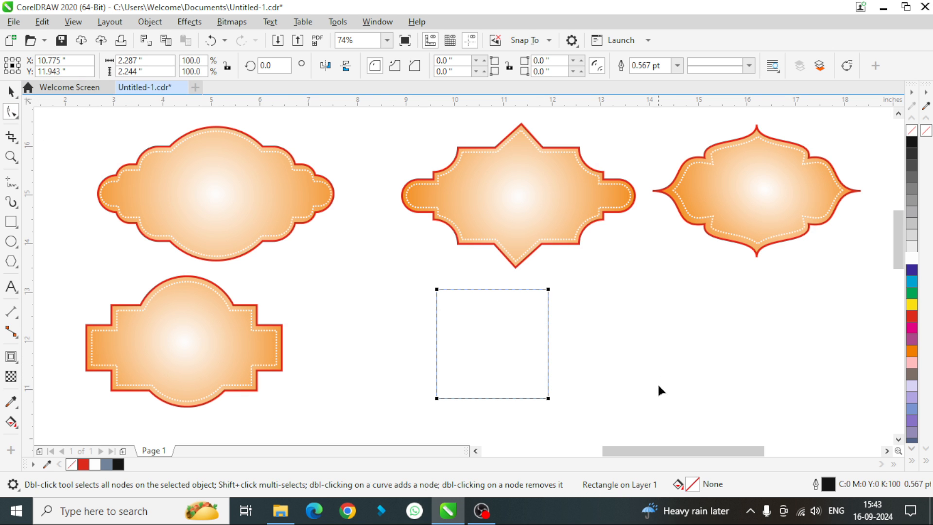
key(ctrl+q)
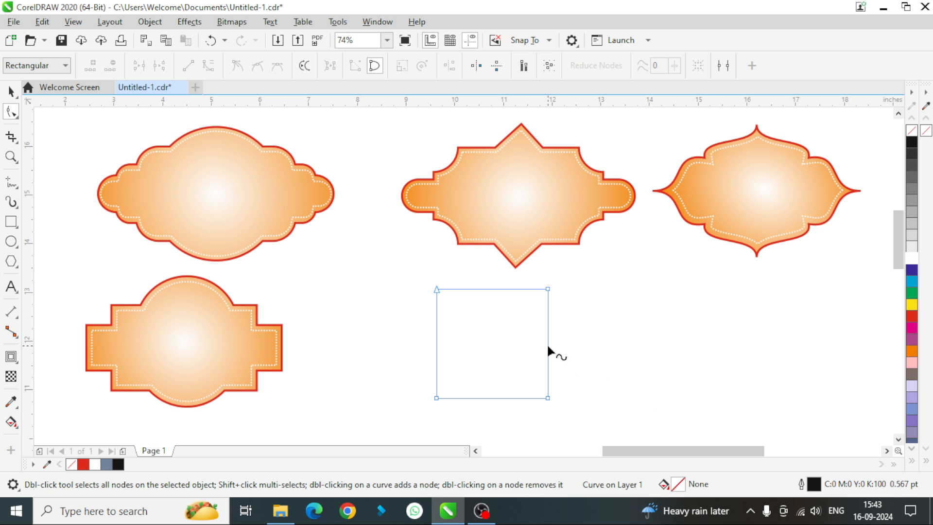
- Convert the rectangle's left and top sides to curves and pull their shared corner to the rectangle's centre, forming S-shaped edges
click(436, 290)
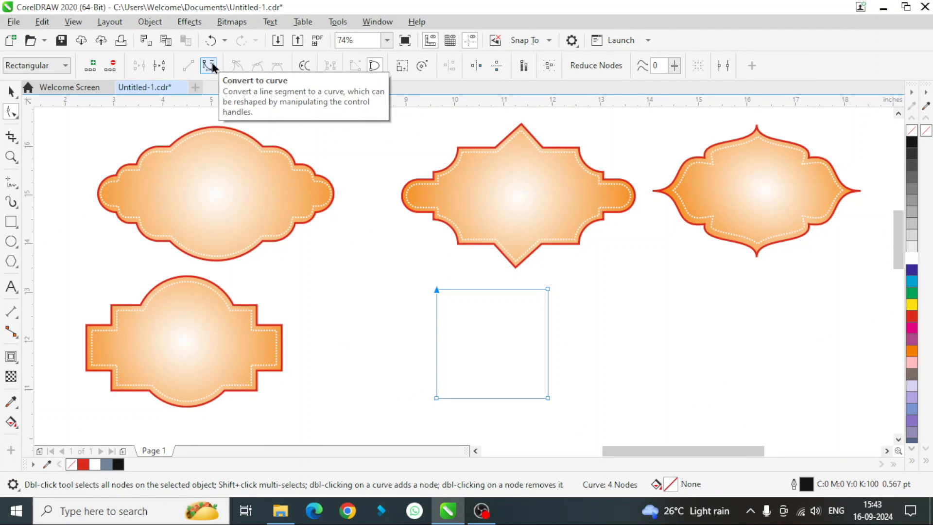
click(212, 66)
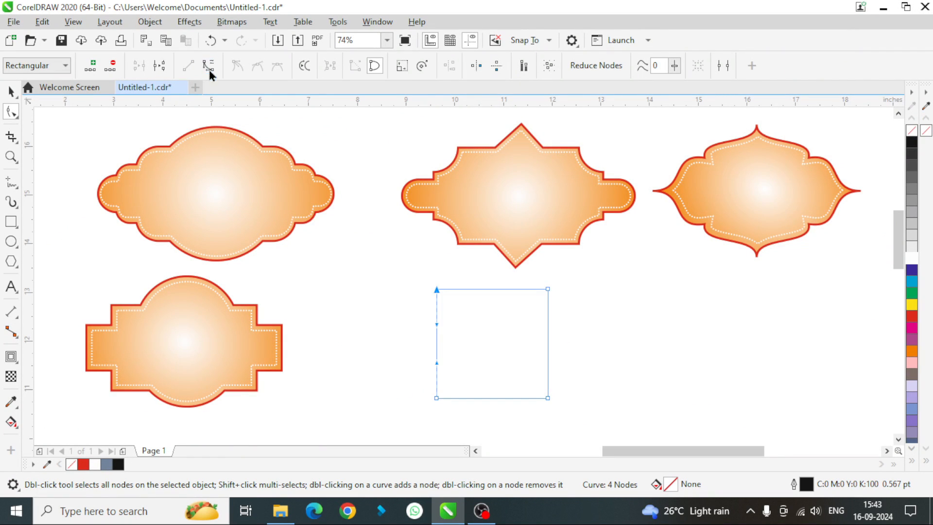
click(548, 289)
click(208, 67)
drag(437, 292, 493, 340)
click(10, 91)
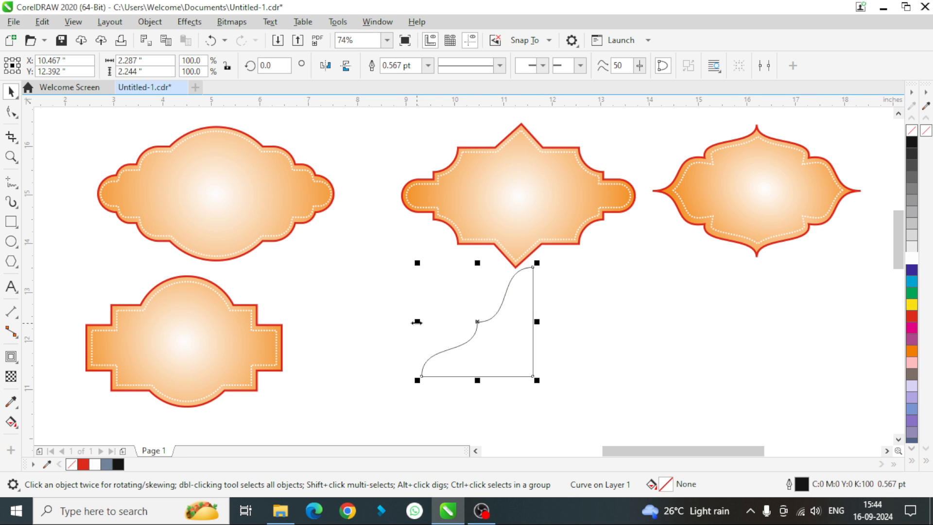
- Mirror a copy of the curved piece to the right, and mirror both halves downward to form a four-lobed shape
drag(417, 321, 566, 324)
shift+click(498, 333)
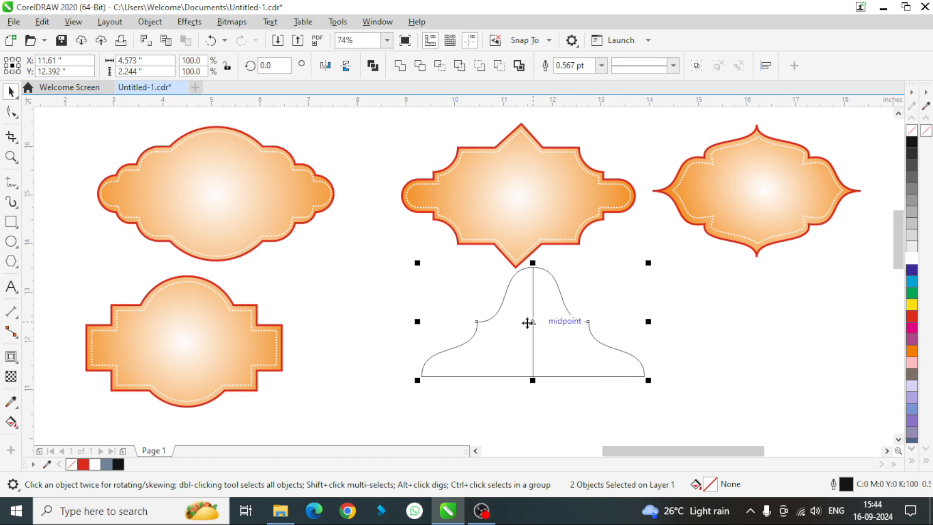
drag(539, 323, 587, 374)
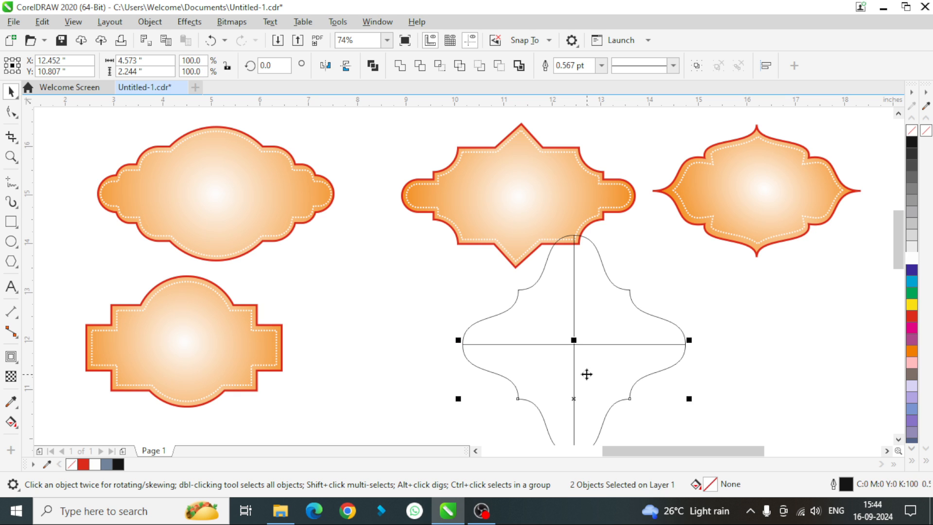
click(767, 304)
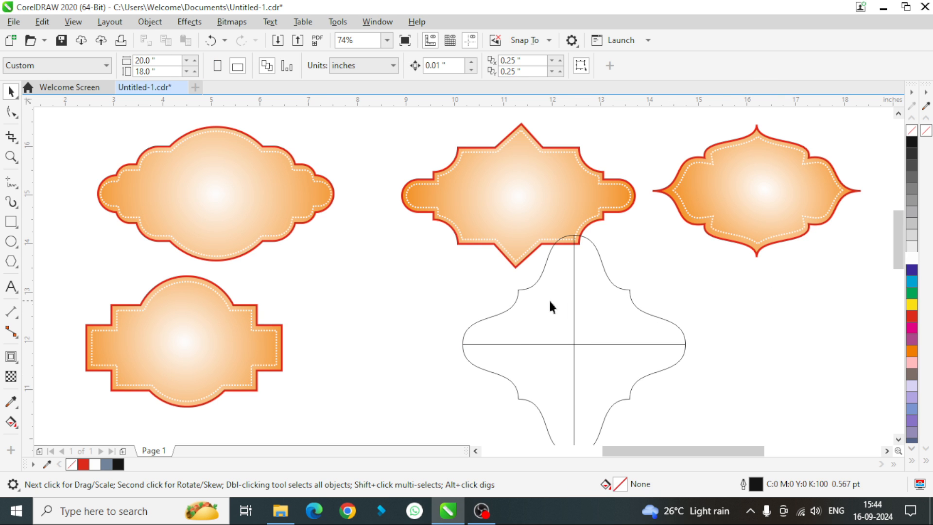
- Weld the four mirrored pieces into a single four-lobed frame
click(549, 299)
shift+click(607, 300)
shift+click(607, 375)
shift+click(548, 376)
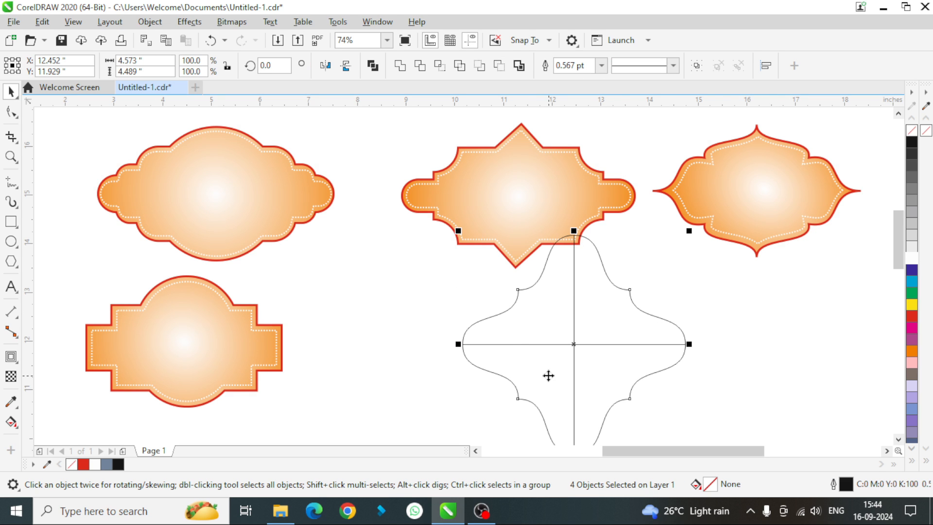
click(400, 66)
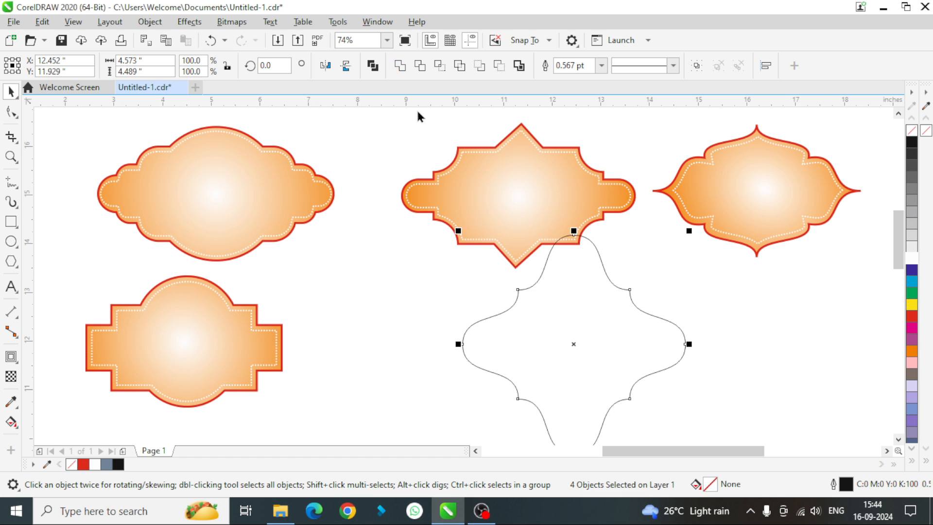
- Scale the four-lobed frame to about 3.97 by 3.9 inches and place it just right of the lower orange frame
drag(691, 229, 670, 249)
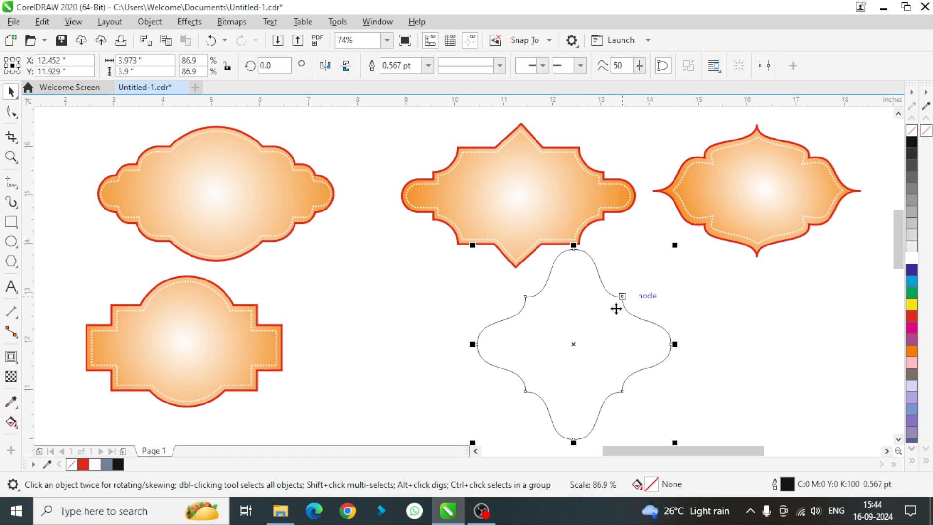
drag(575, 327, 425, 335)
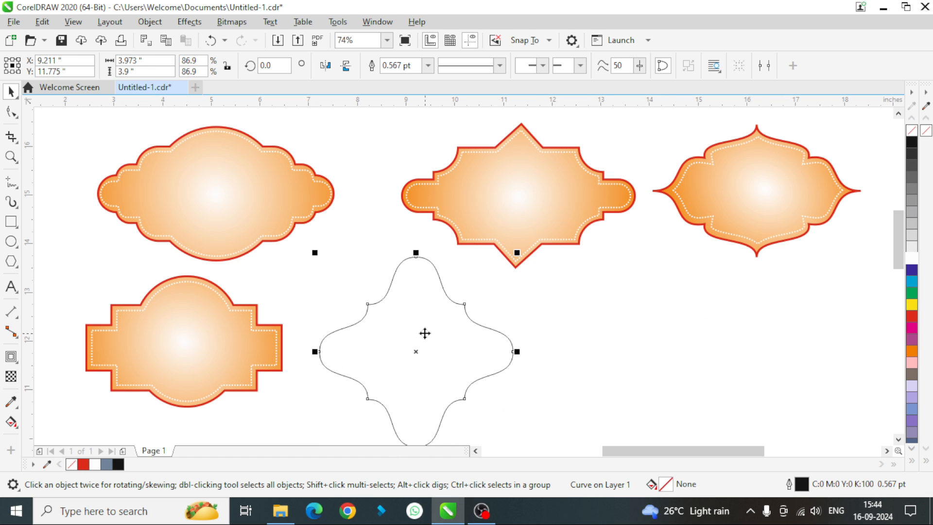
key(Up)
key(Up)
key(Up)
key(Up)
key(Up)
key(Up)
key(Up)
key(Up)
key(Up)
key(Up)
key(Up)
key(Up)
key(Up)
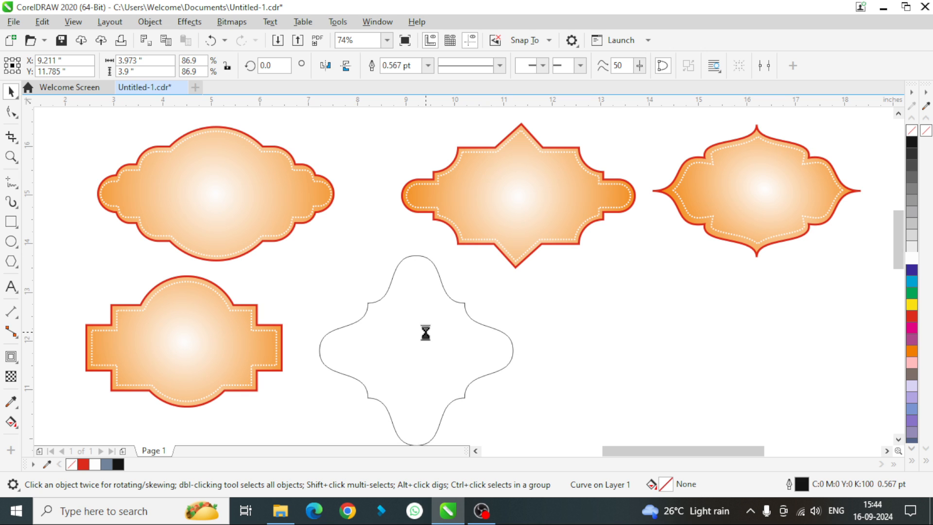
- Set the four-lobed frame's outline width to 3.0 pt and add a single inner contour offset about 0.144 inches
click(427, 65)
click(392, 152)
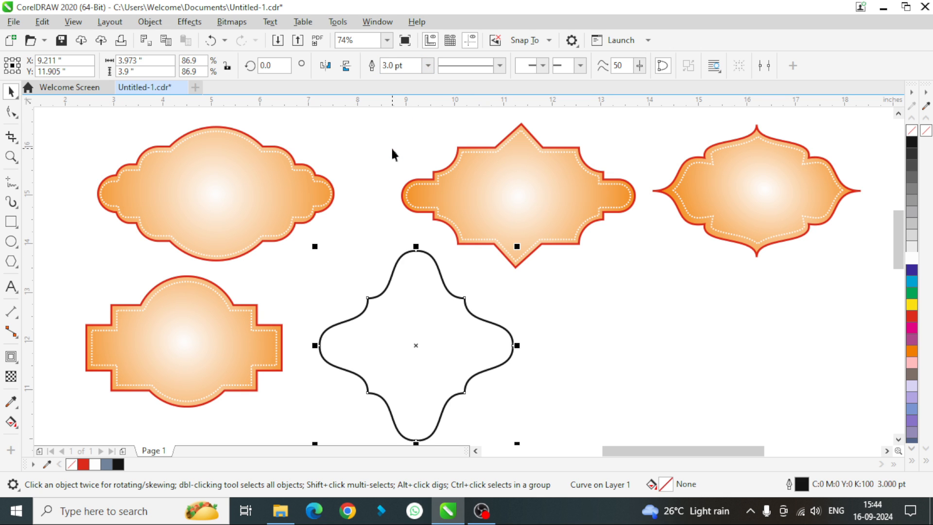
click(10, 356)
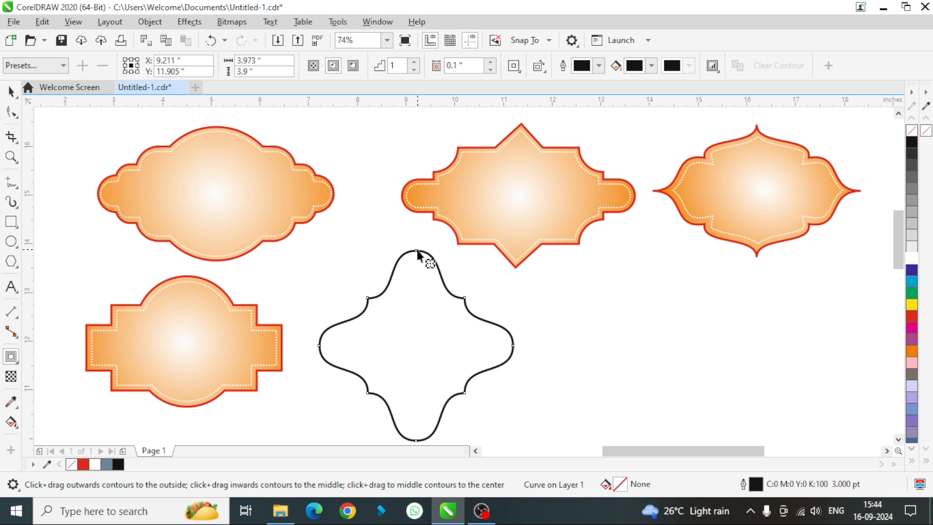
drag(416, 250, 416, 257)
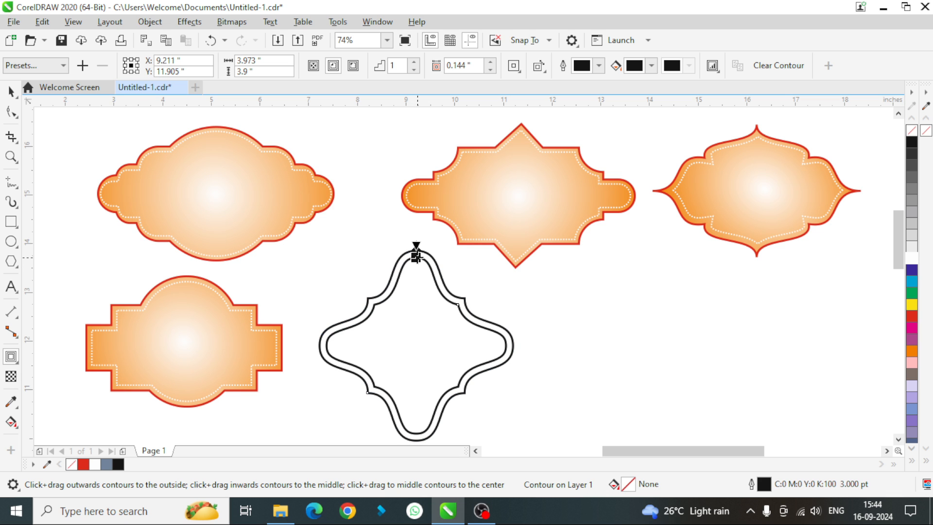
- Break the four-lobed frame's contour apart and colour the outer shape's outline red
click(12, 93)
key(ctrl+k)
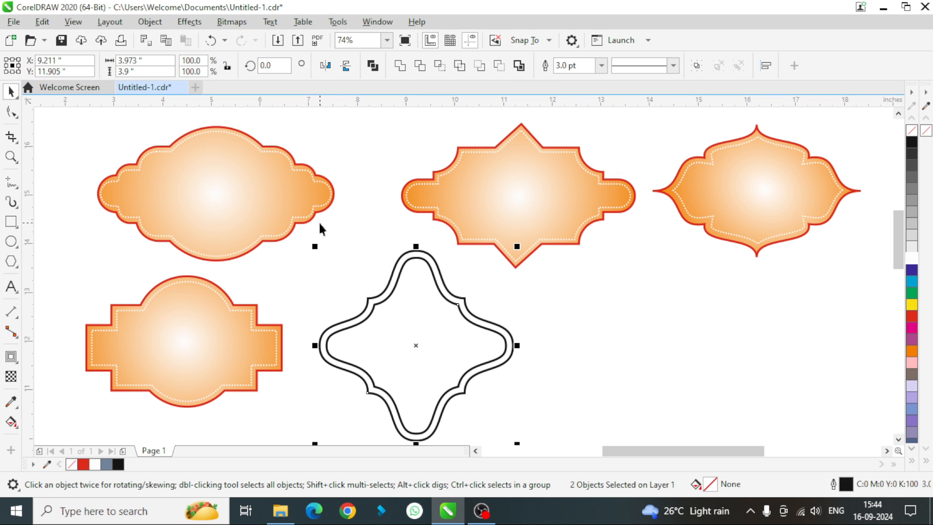
click(319, 244)
click(431, 256)
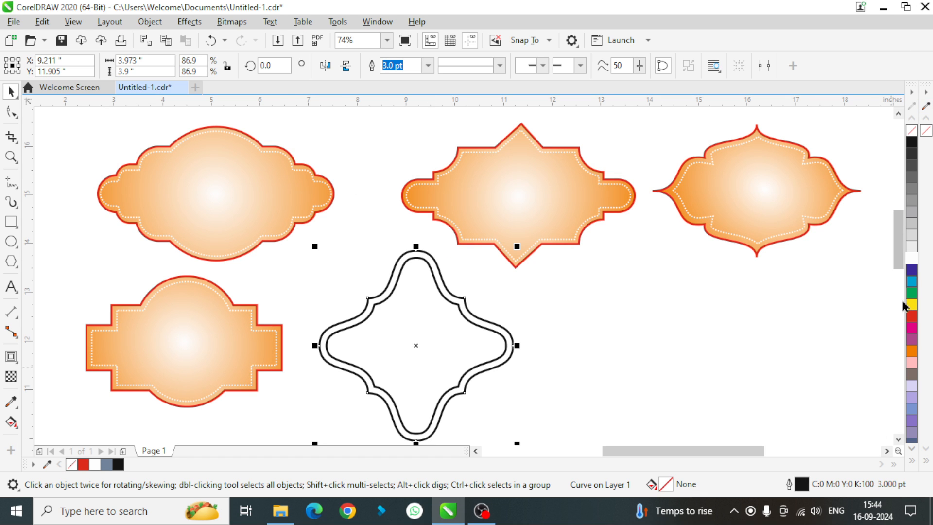
right_click(912, 316)
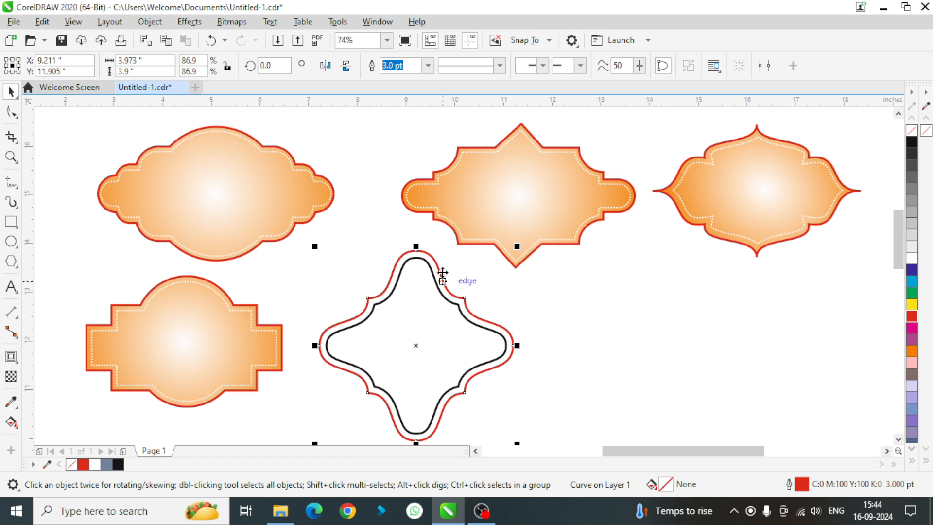
- Fill the four-lobed frame with an elliptical fountain fill, white at its centre and orange at the outer end
key(g)
drag(415, 305, 552, 430)
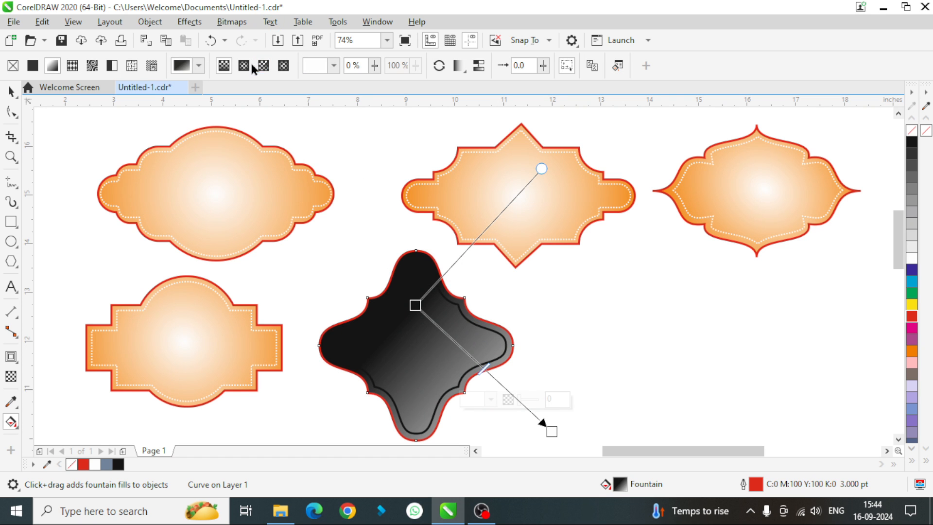
click(247, 65)
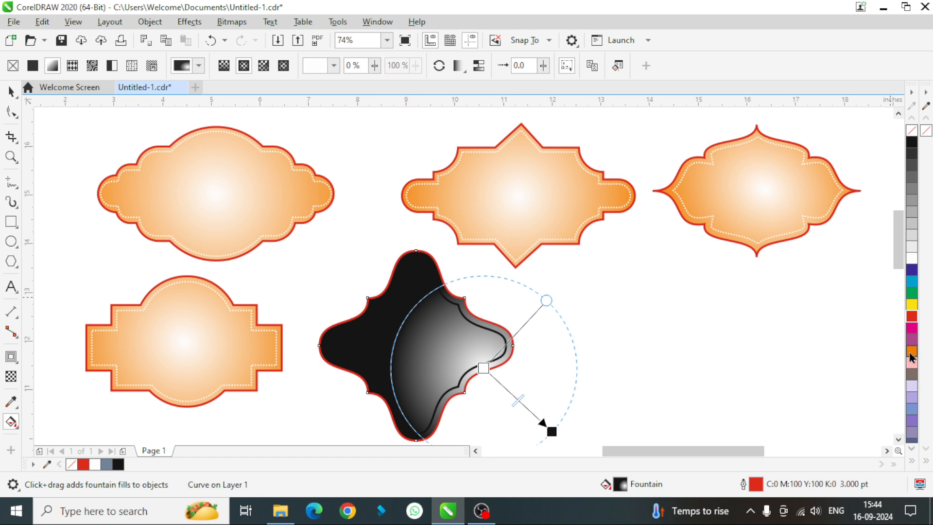
drag(483, 368, 415, 345)
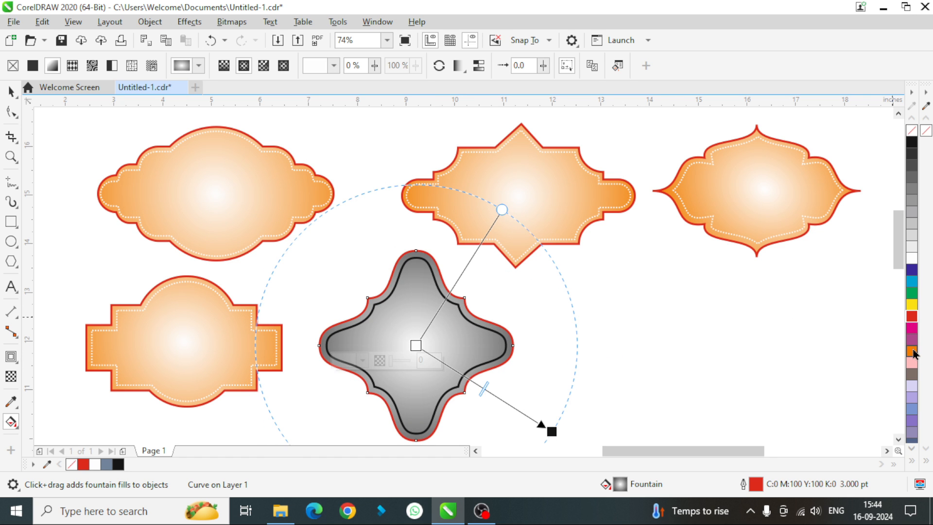
drag(912, 354, 549, 419)
click(11, 91)
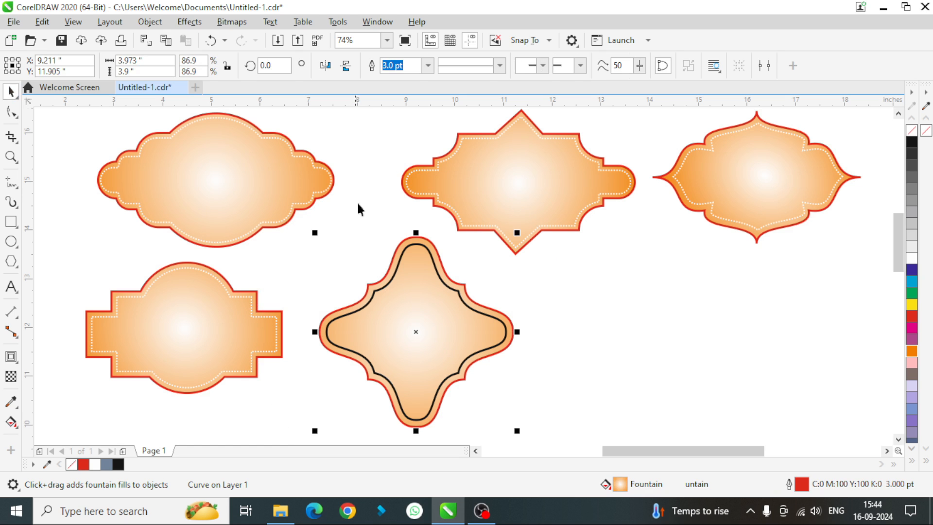
- Give the four-lobed frame's inner contour a 2.0 pt dotted outline and colour it white
click(416, 252)
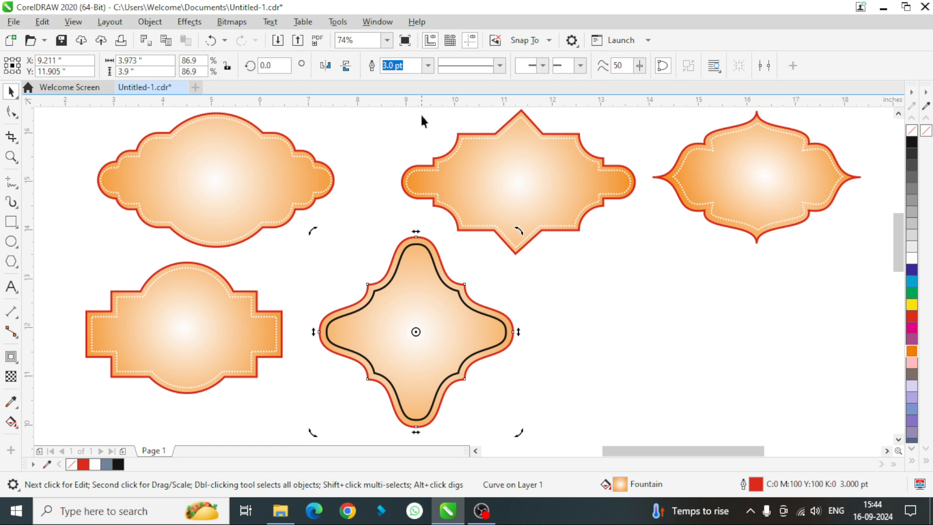
click(605, 323)
click(416, 245)
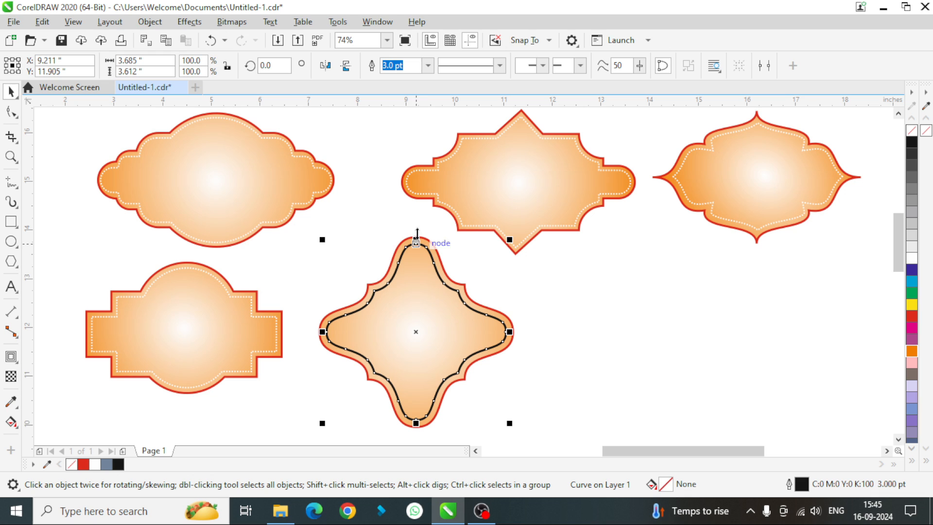
click(428, 65)
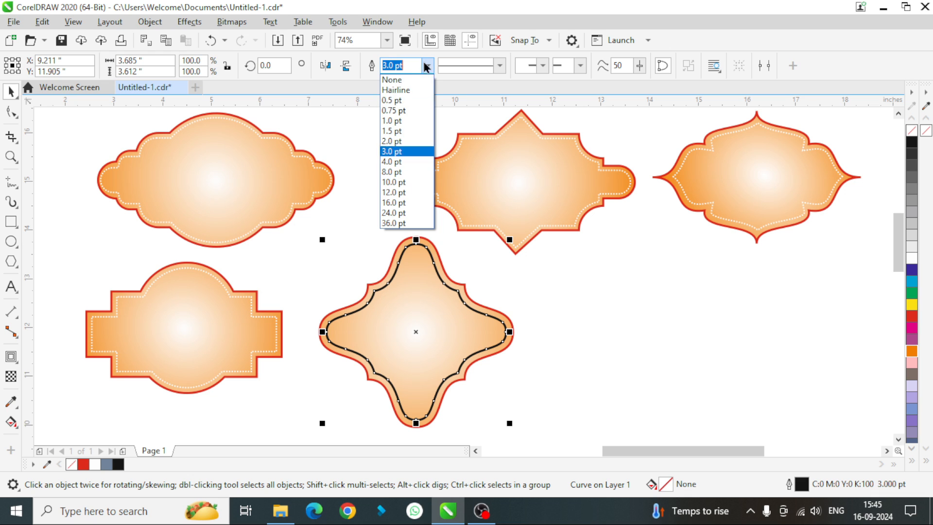
click(499, 65)
click(487, 117)
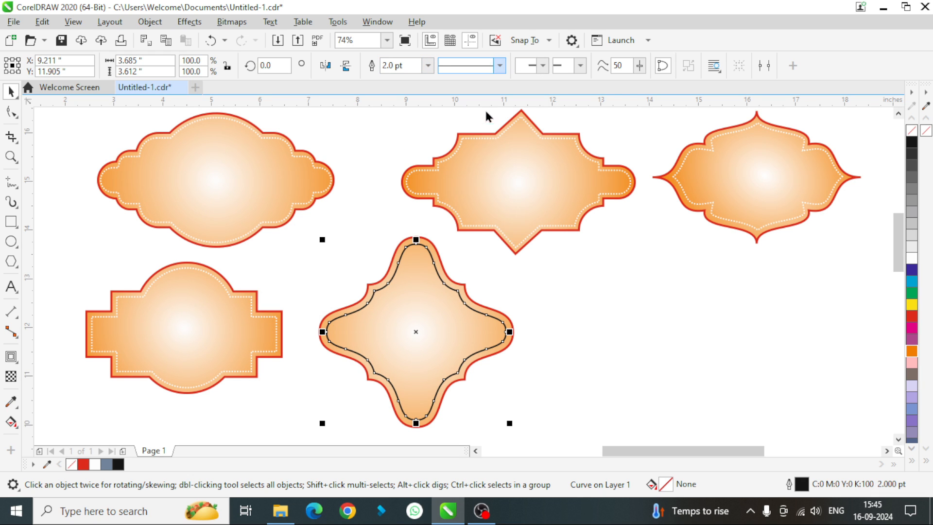
right_click(912, 261)
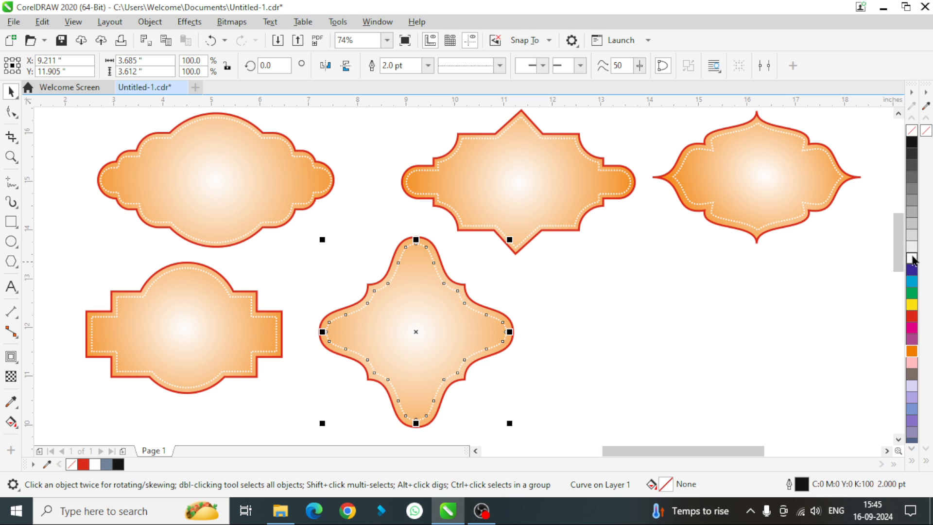
click(601, 364)
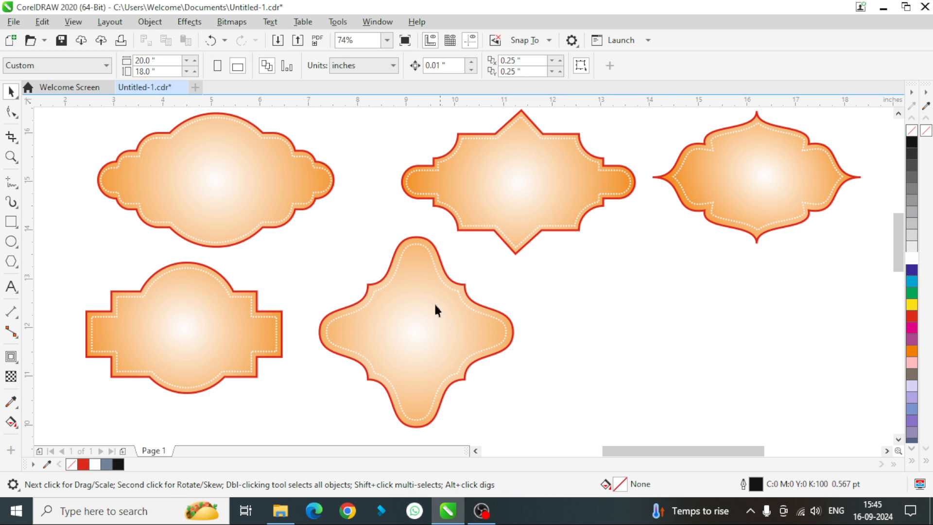